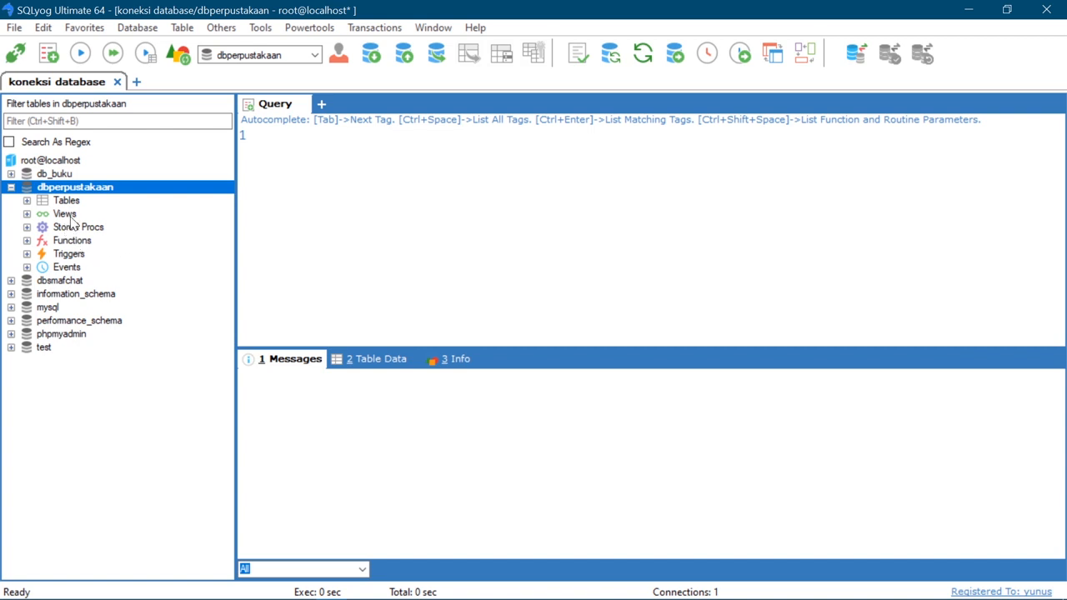
- Expand the tables of dbperpustakaan and open the column structure of tblkaryawan for review
{"action": "key", "text": "super+plus"}
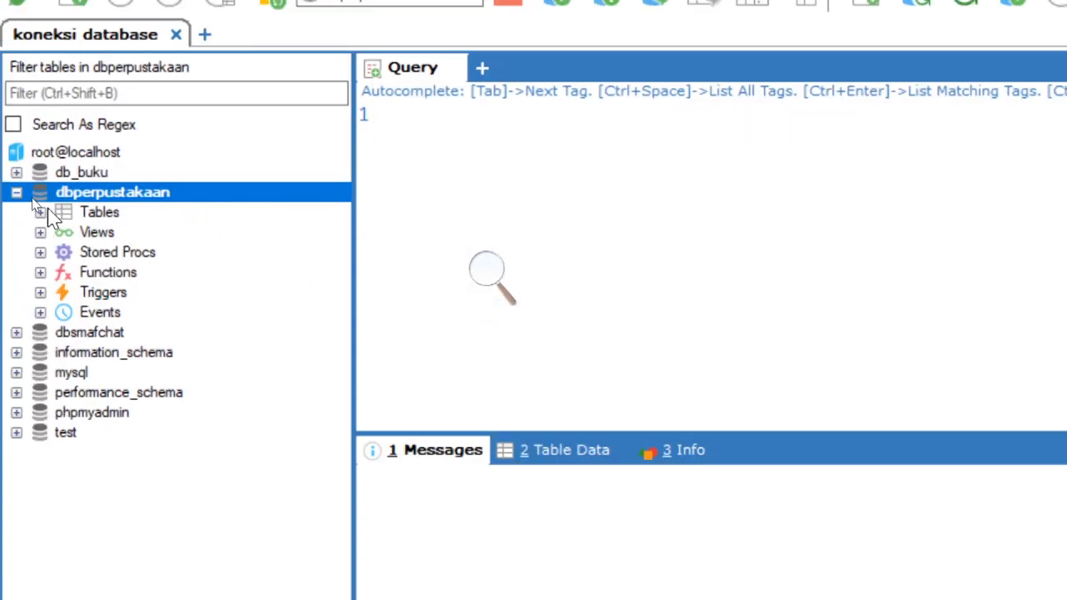
{"action": "left_click", "coordinate": [40, 212]}
{"action": "left_click", "coordinate": [100, 237]}
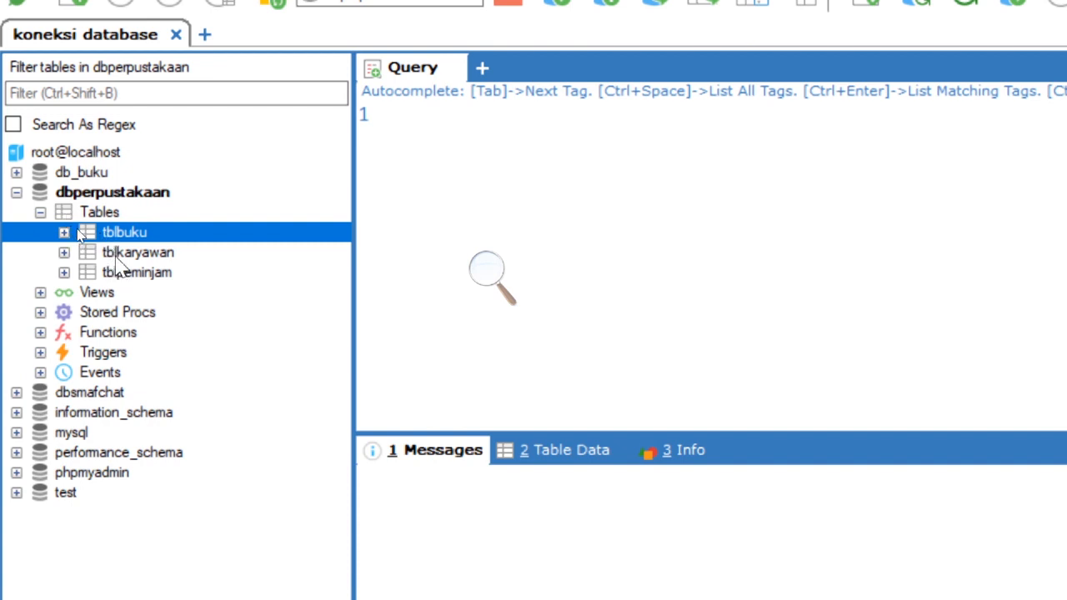
{"action": "left_click", "coordinate": [117, 254]}
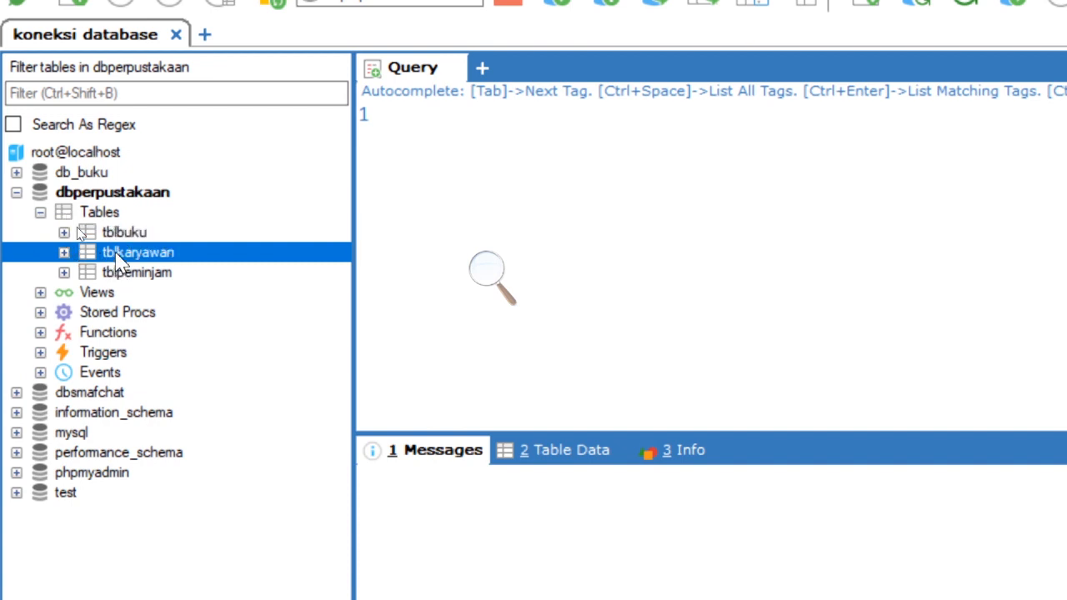
{"action": "right_click", "coordinate": [118, 260]}
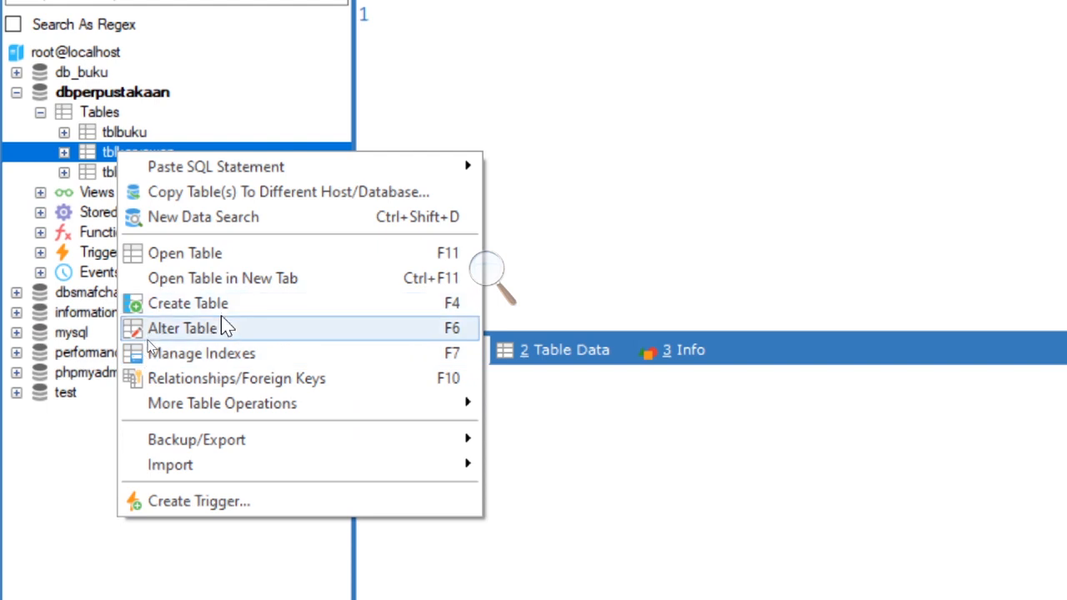
{"action": "left_click", "coordinate": [222, 328]}
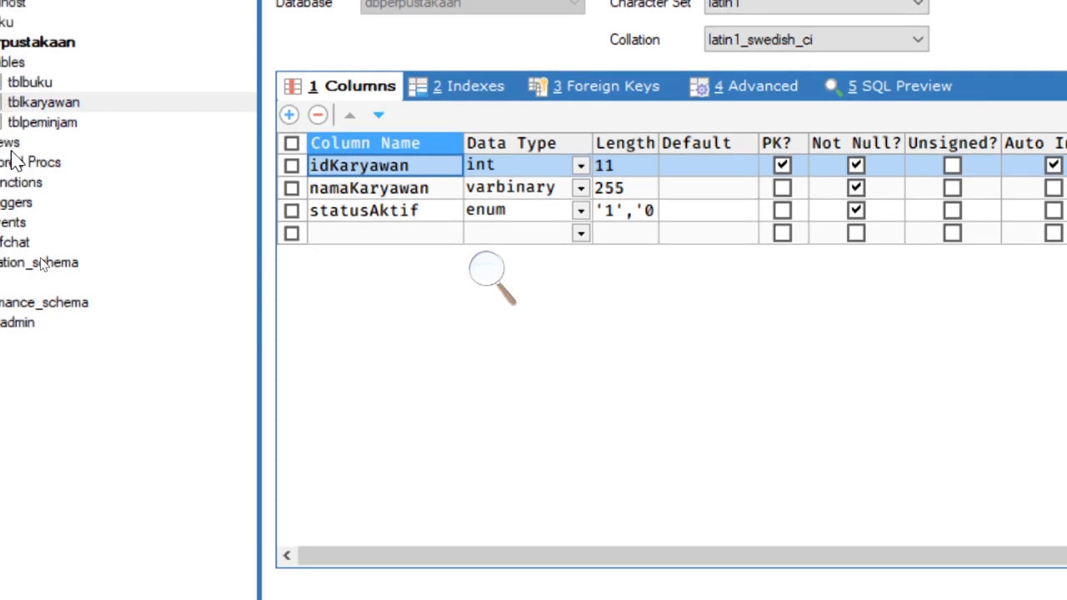
- Review the column structures of tblpeminjam and tblbuku, and close the table definition view
{"action": "right_click", "coordinate": [148, 123]}
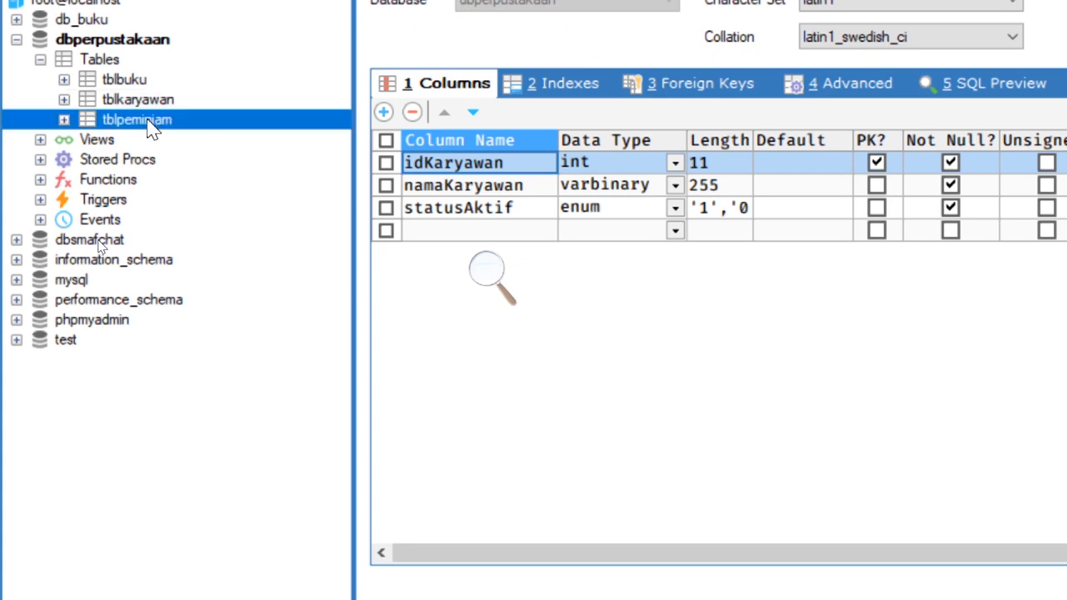
{"action": "left_click", "coordinate": [211, 296]}
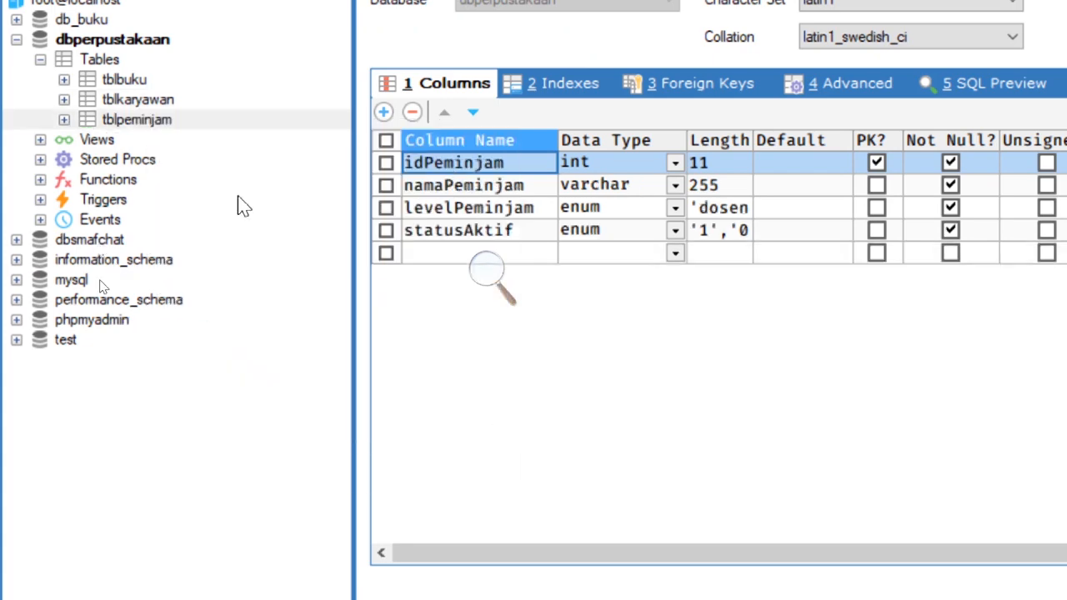
{"action": "left_click", "coordinate": [109, 81]}
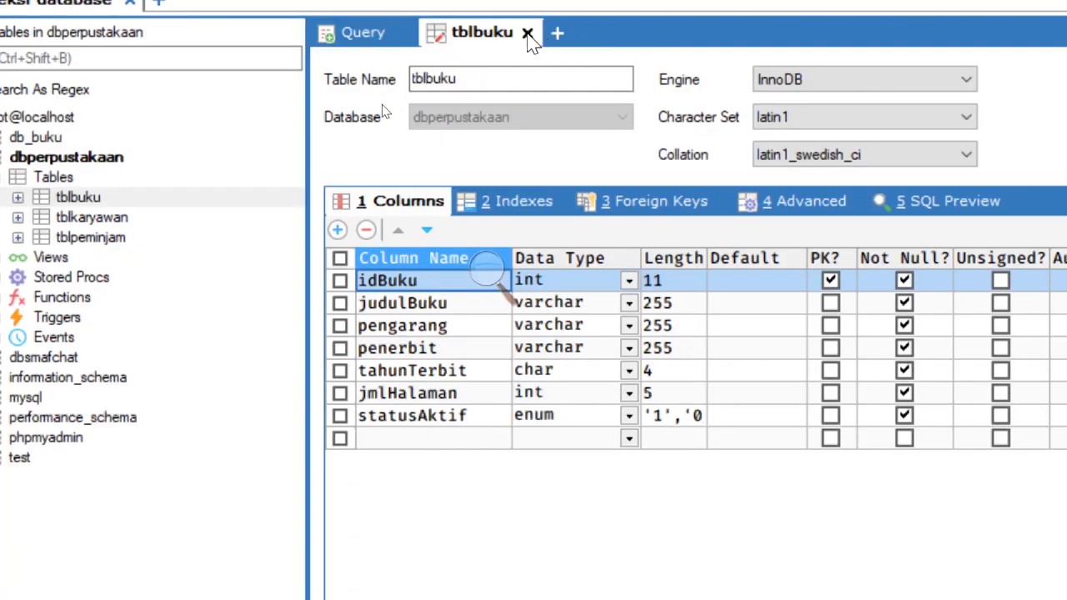
{"action": "left_click", "coordinate": [528, 37]}
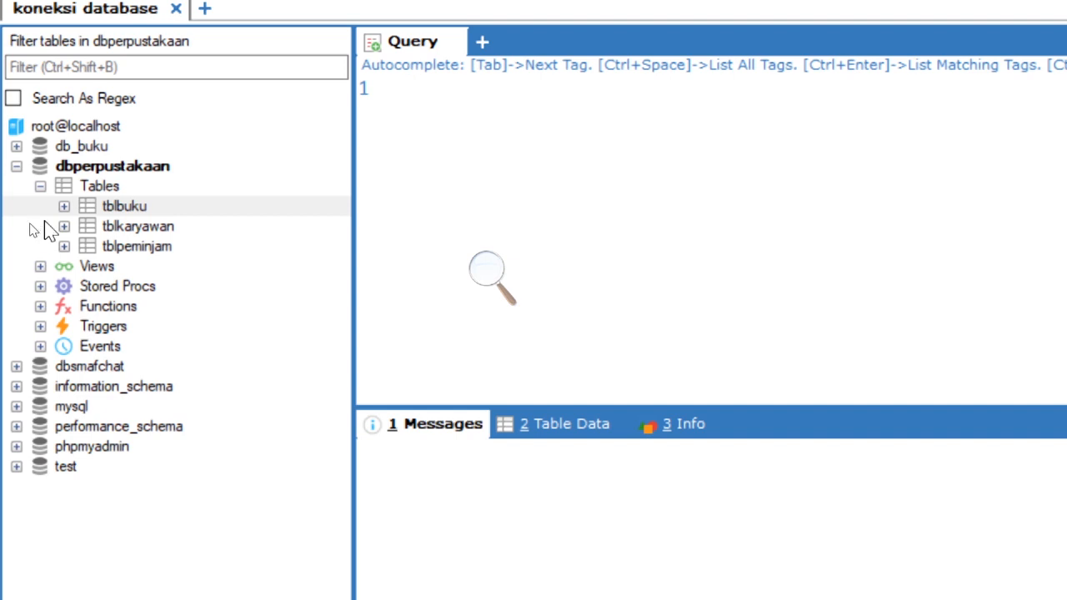
- Create a new table in the dbperpustakaan database and name it tblPeminjaman
{"action": "left_click", "coordinate": [85, 166]}
{"action": "right_click", "coordinate": [83, 167]}
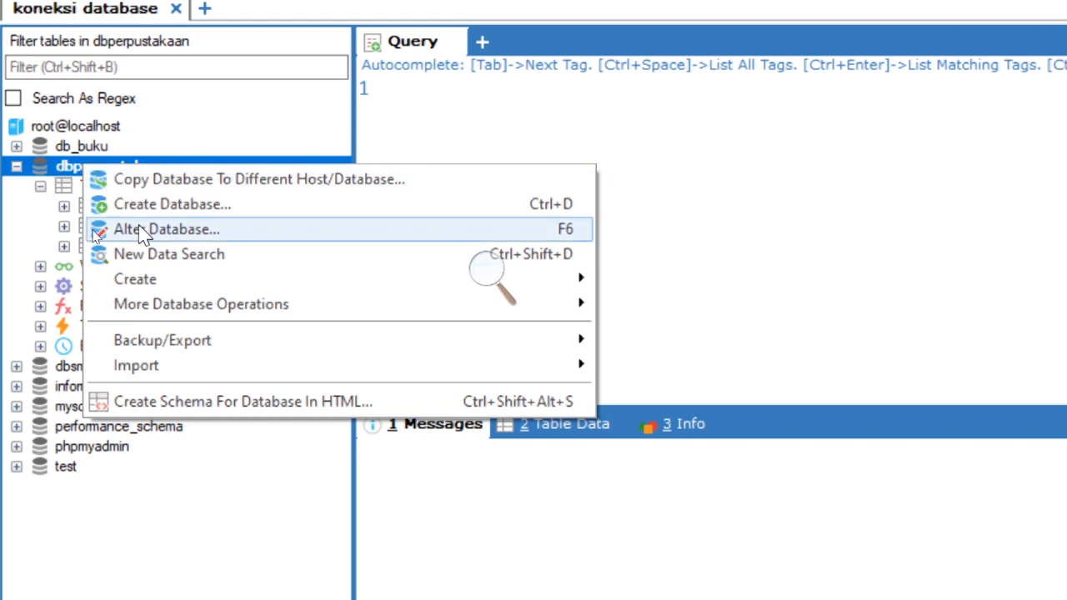
{"action": "mouse_move", "coordinate": [413, 287]}
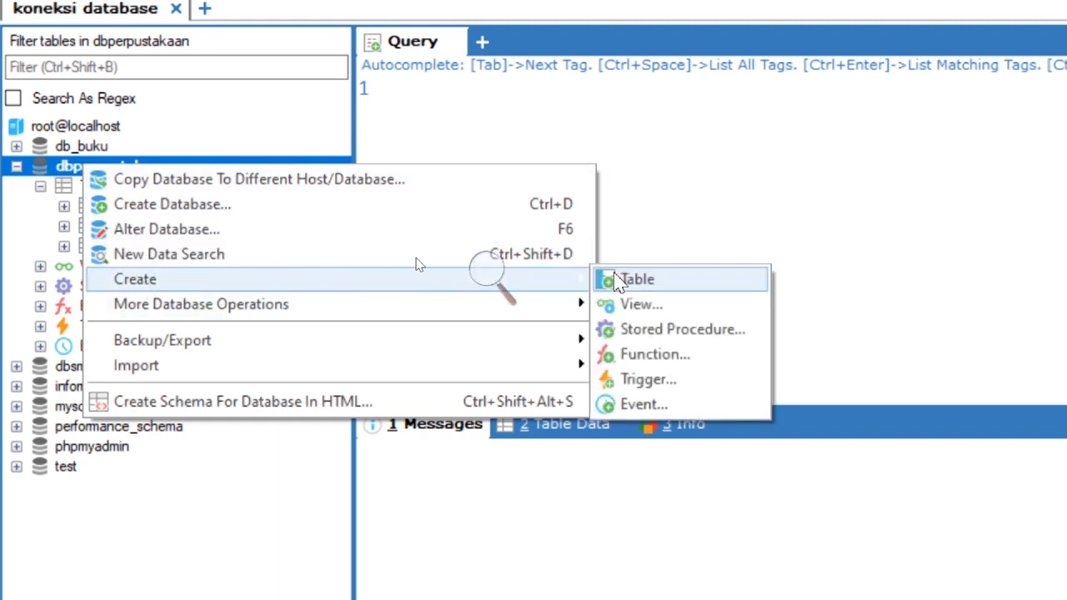
{"action": "left_click", "coordinate": [643, 281]}
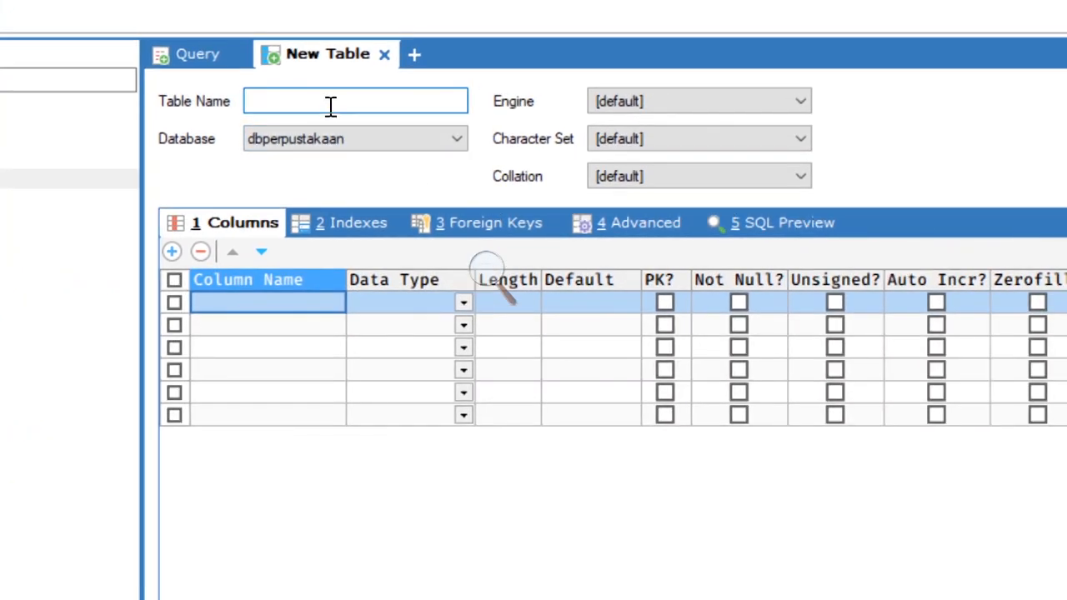
{"action": "type", "text": "tblPeminjaman"}
- Name the first two columns of the new table idPeminjaman and idBuku
{"action": "left_click", "coordinate": [302, 306]}
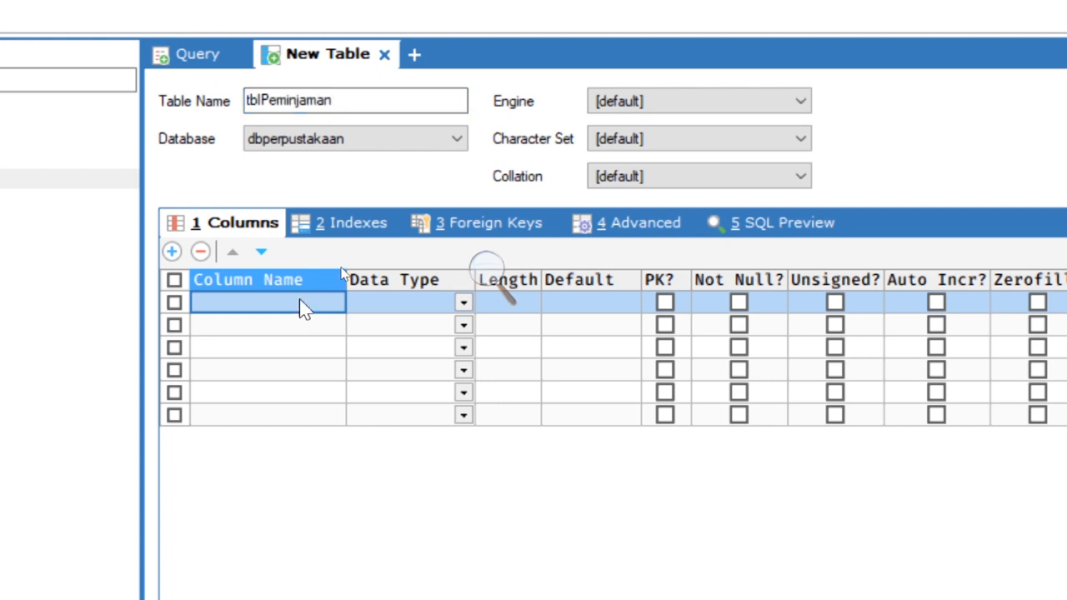
{"action": "left_click", "coordinate": [302, 307]}
{"action": "type", "text": "idPemi"}
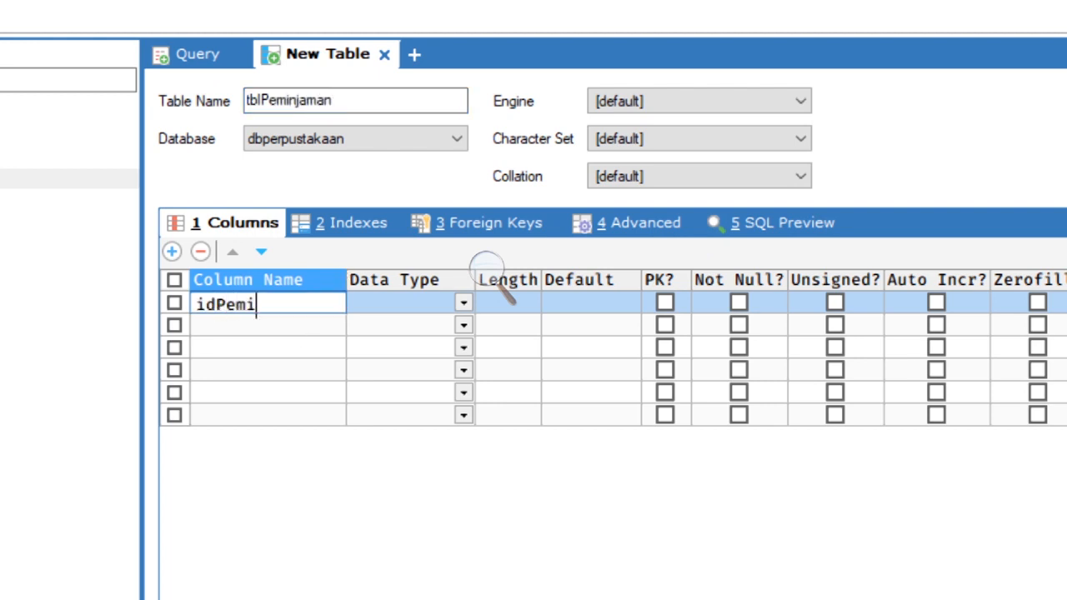
{"action": "type", "text": "njaman"}
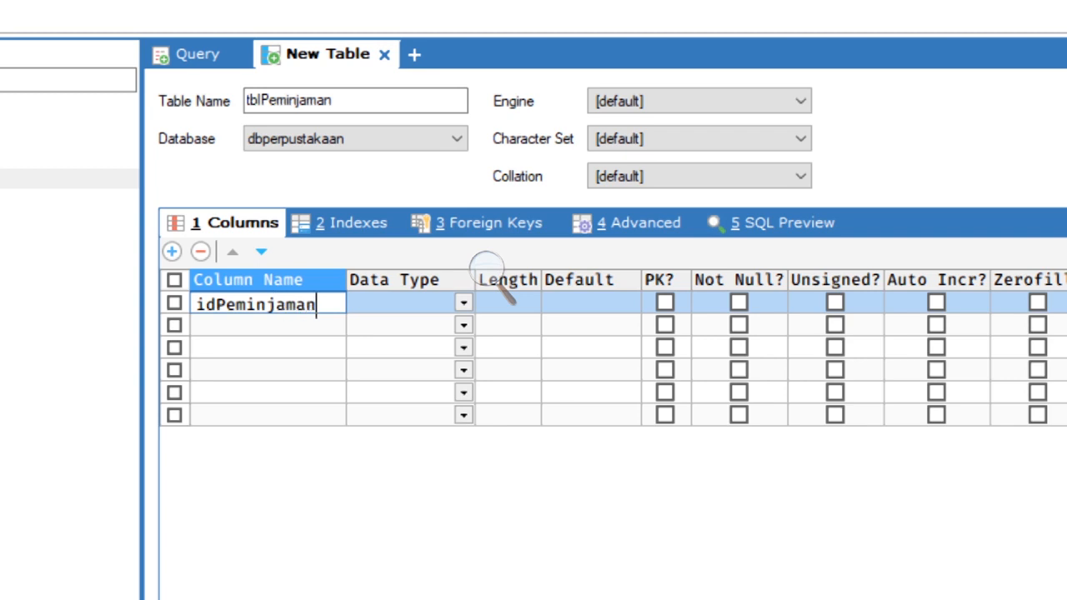
{"action": "left_click", "coordinate": [235, 325]}
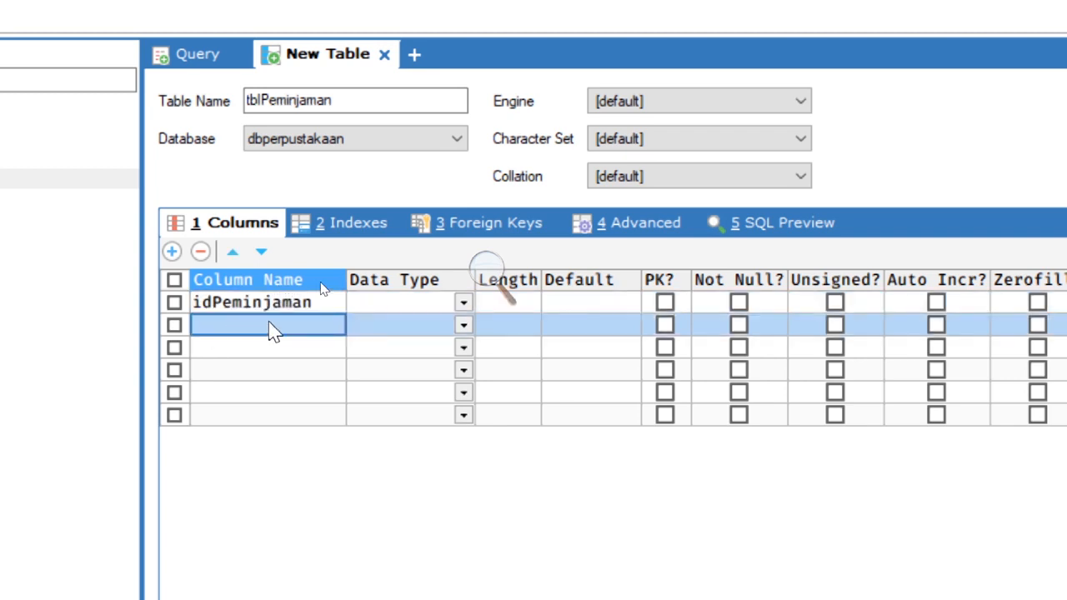
{"action": "type", "text": "idBuku"}
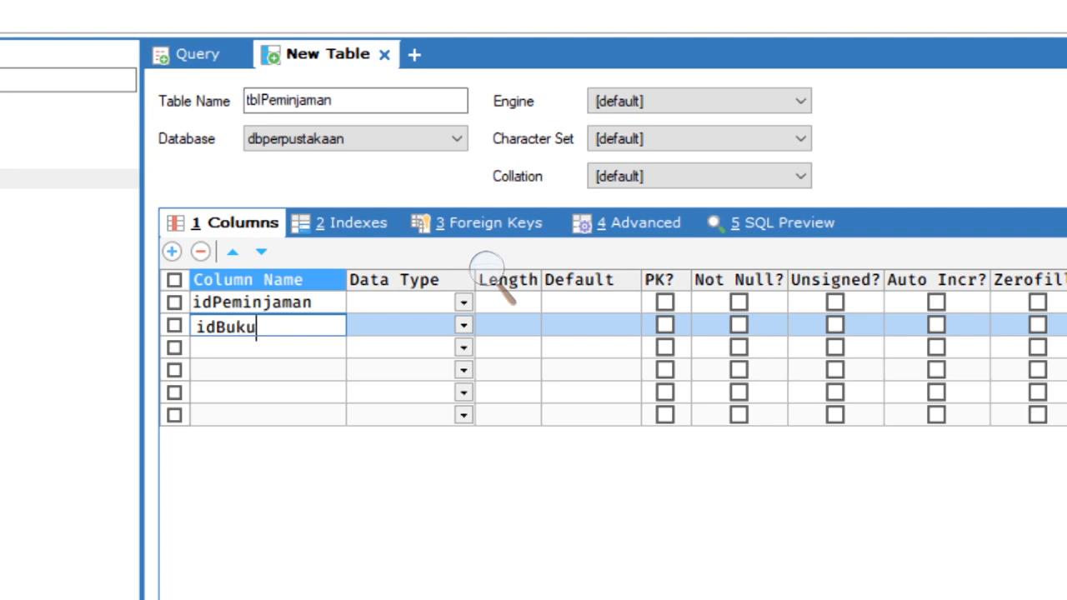
- Name the third and fourth columns of the new table idPeminjam and idKaryawan
{"action": "left_click", "coordinate": [244, 352]}
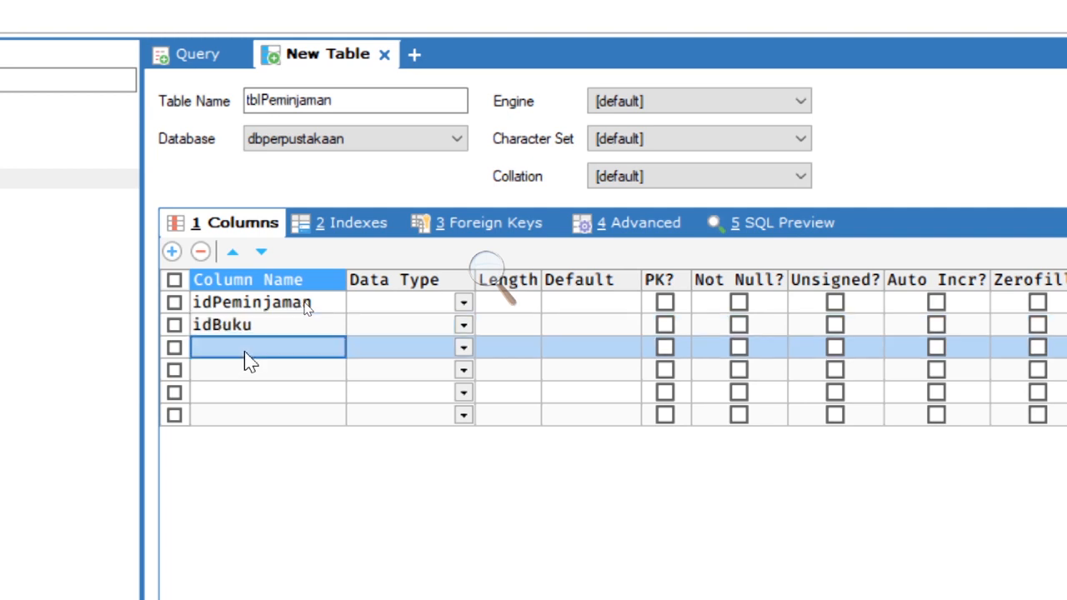
{"action": "type", "text": "idPeminjma"}
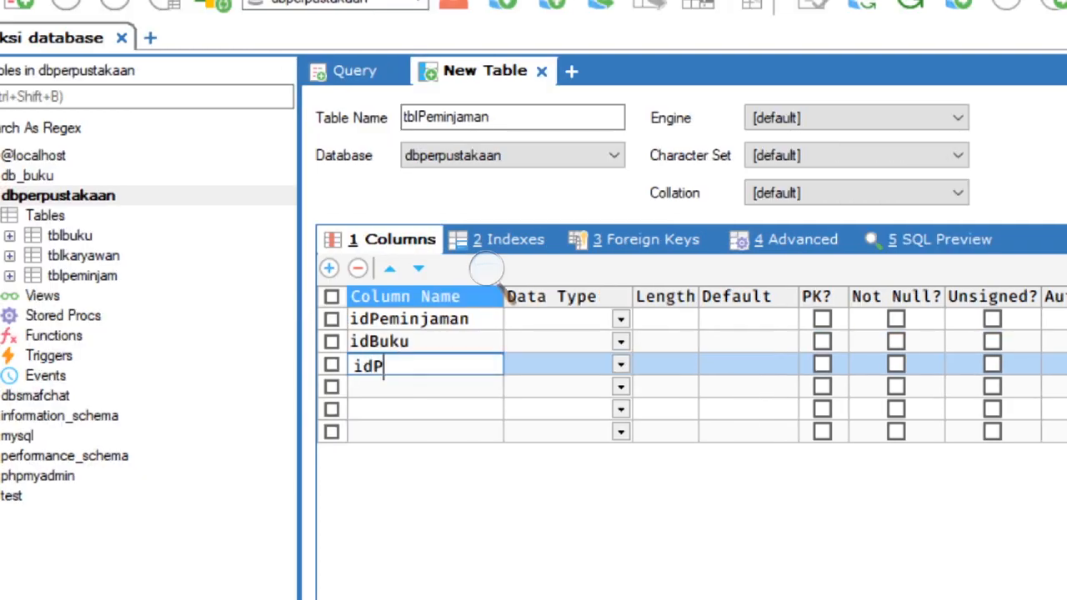
{"action": "key", "text": "BackSpace"}
{"action": "key", "text": "BackSpace"}
{"action": "type", "text": "am"}
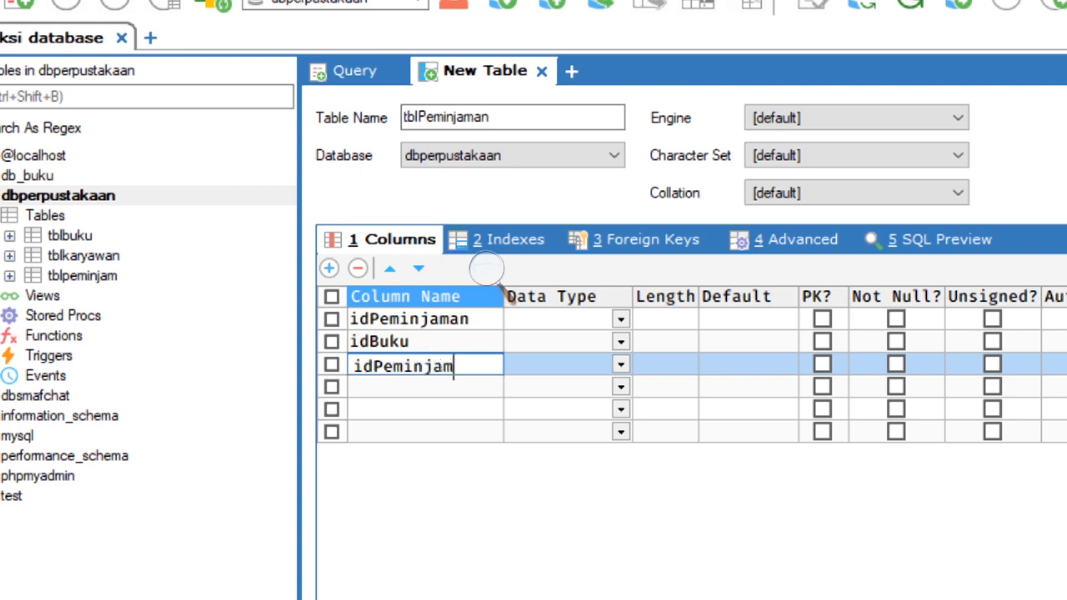
{"action": "left_click", "coordinate": [398, 389]}
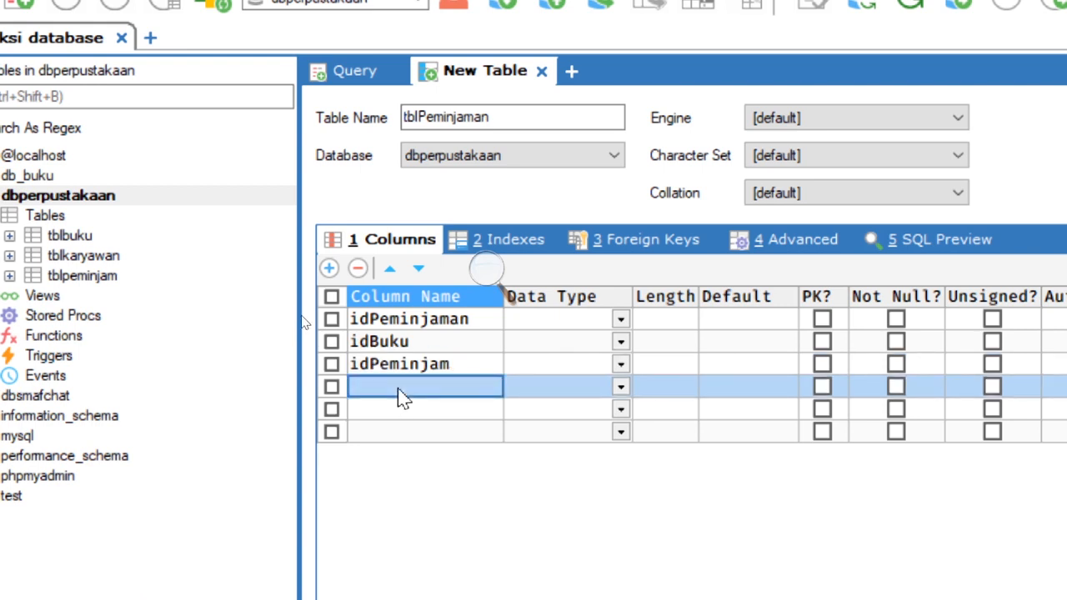
{"action": "type", "text": "idKaryaw"}
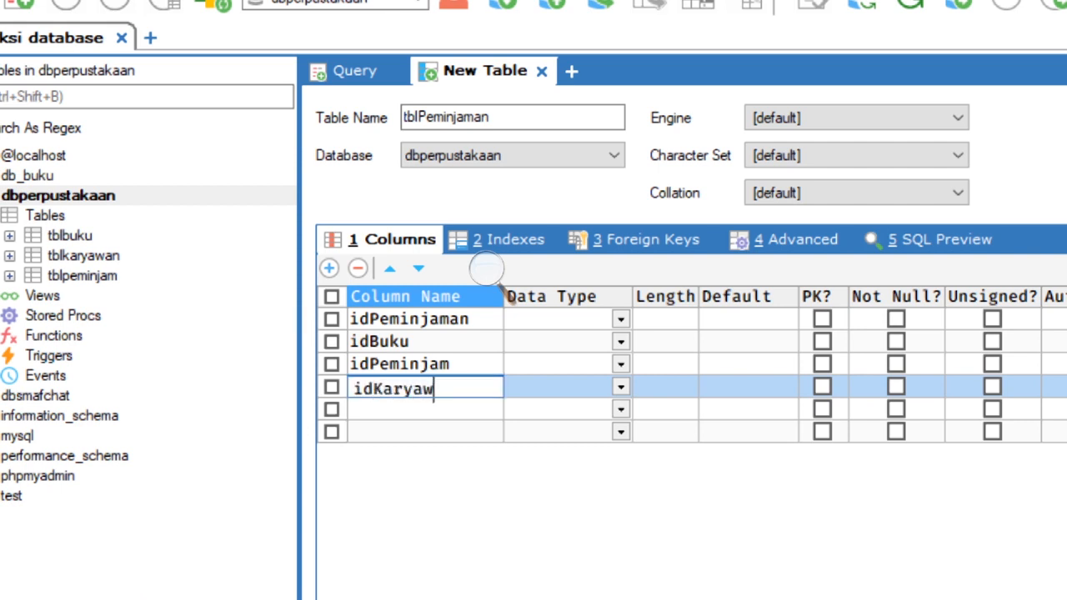
{"action": "type", "text": "an"}
- Name the fifth column of the new table statusAktif
{"action": "left_click", "coordinate": [448, 413]}
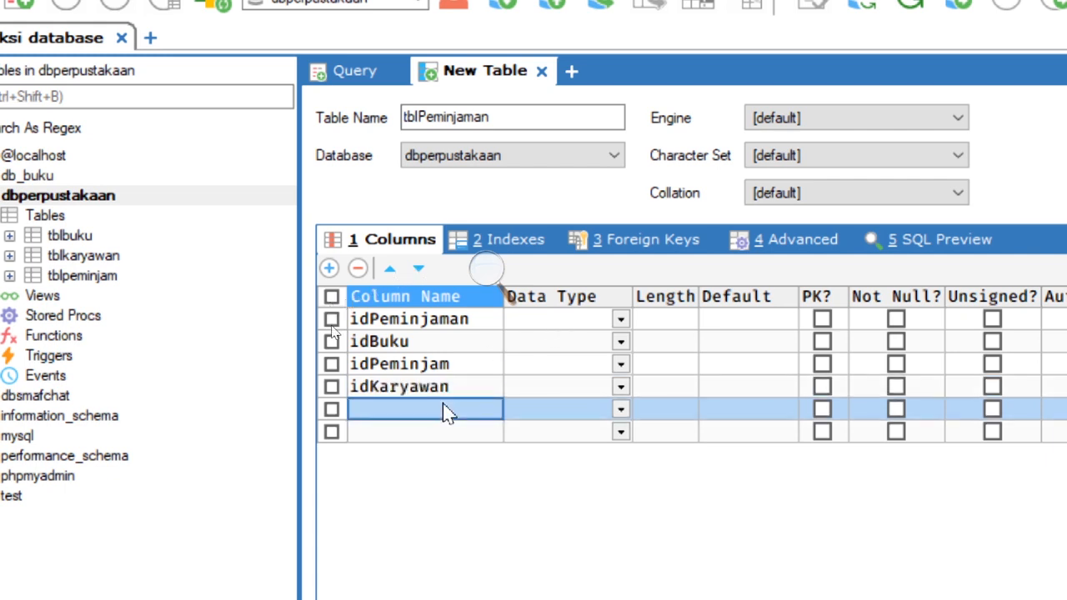
{"action": "type", "text": "statusK"}
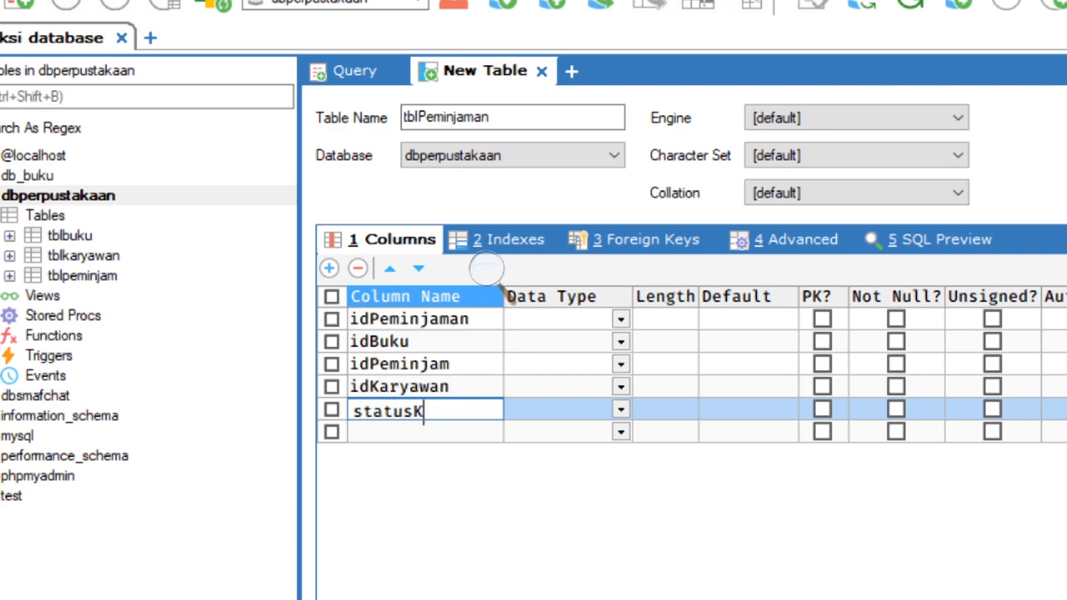
{"action": "key", "text": "BackSpace"}
{"action": "type", "text": "Aktif"}
- Set the data type of statusAktif to enum with the values 1 and 0
{"action": "left_click", "coordinate": [553, 408]}
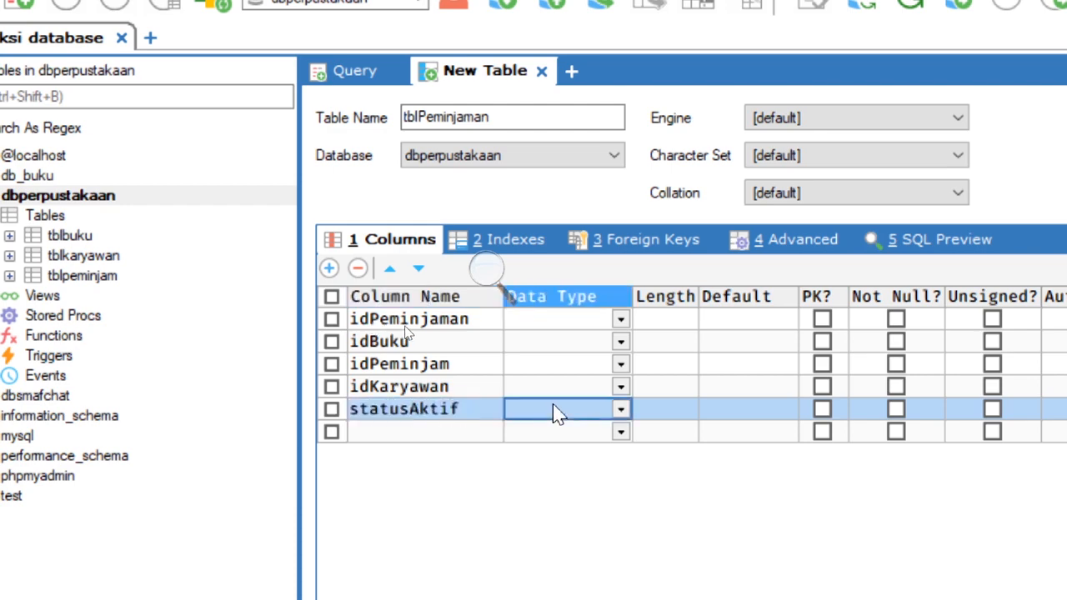
{"action": "type", "text": "enum"}
{"action": "key", "text": "Return"}
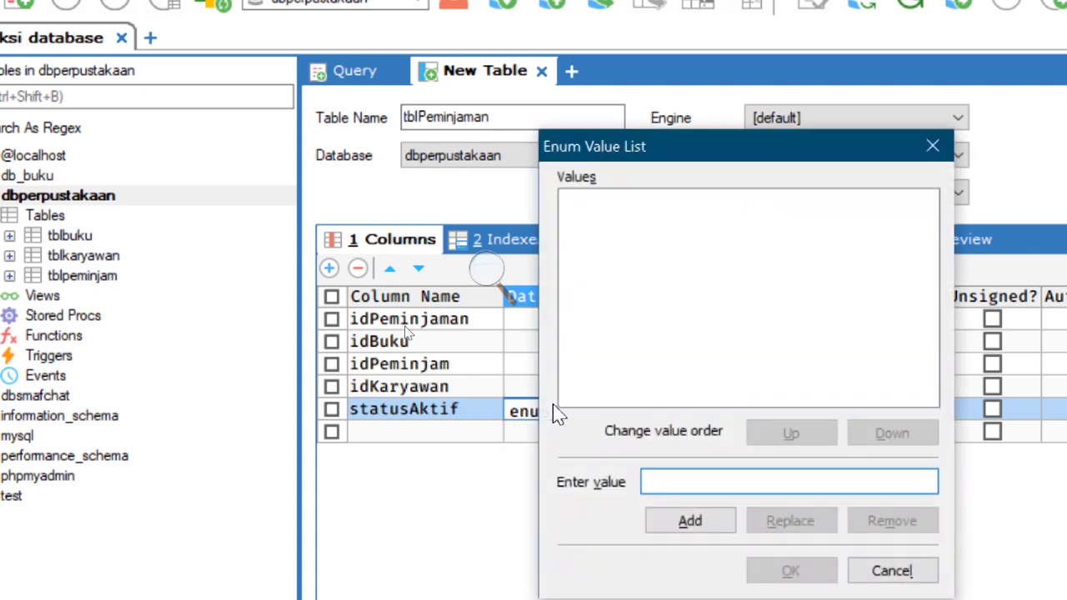
{"action": "type", "text": "1"}
{"action": "left_click", "coordinate": [688, 523]}
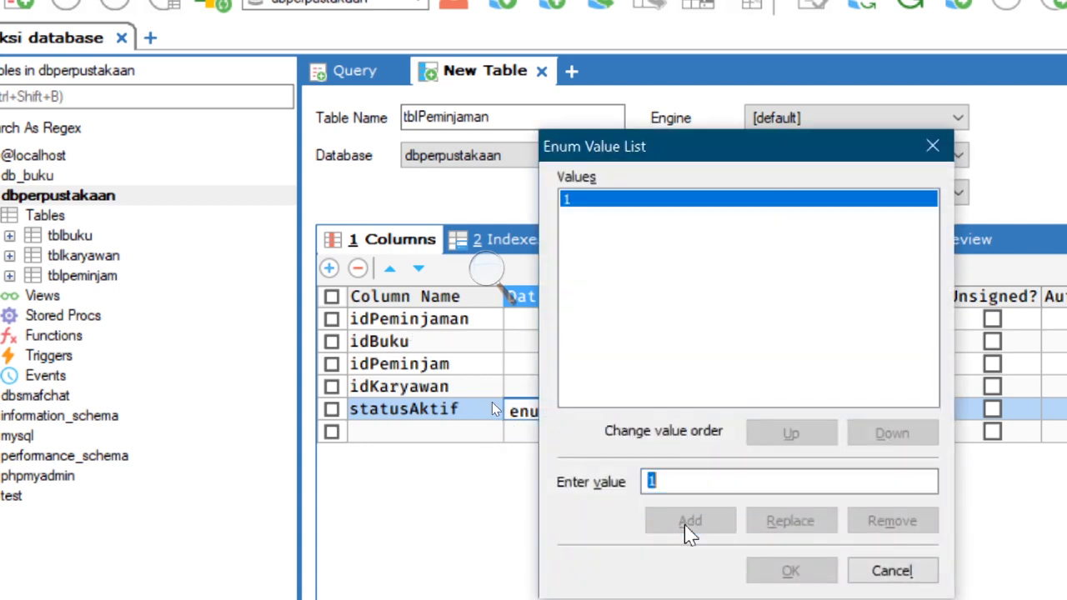
{"action": "type", "text": "0"}
{"action": "left_click", "coordinate": [678, 511]}
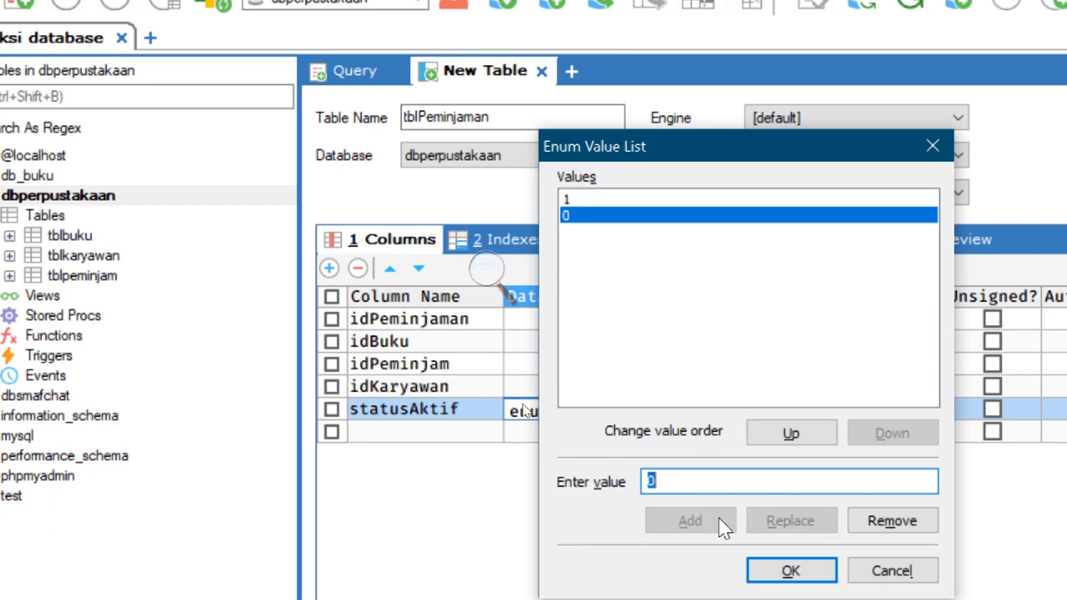
{"action": "left_click", "coordinate": [790, 572]}
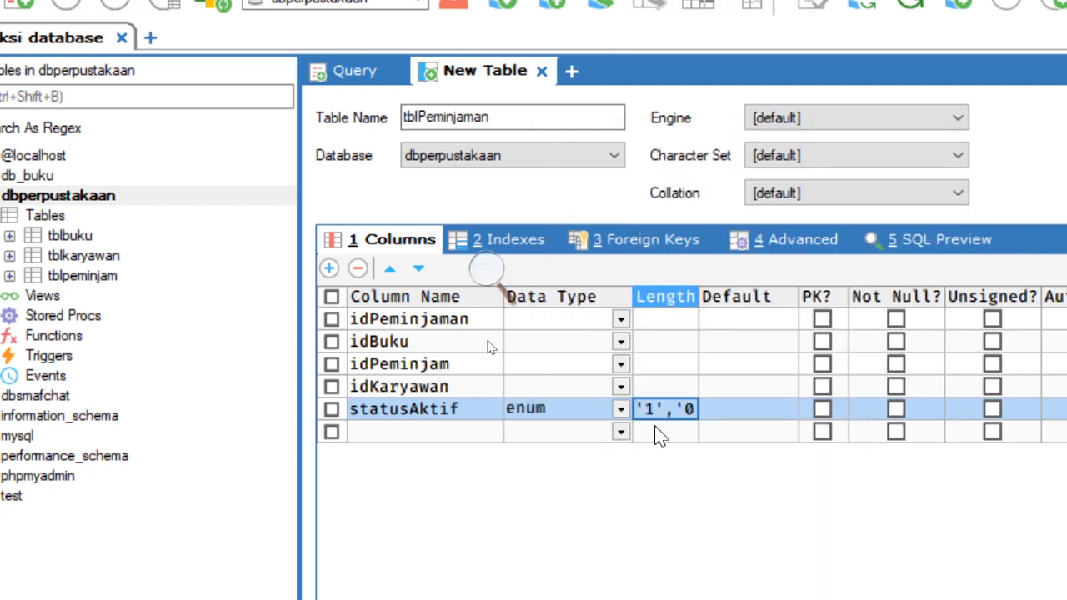
- Set the data type of the idPeminjaman and idBuku columns to int
{"action": "left_click", "coordinate": [651, 322]}
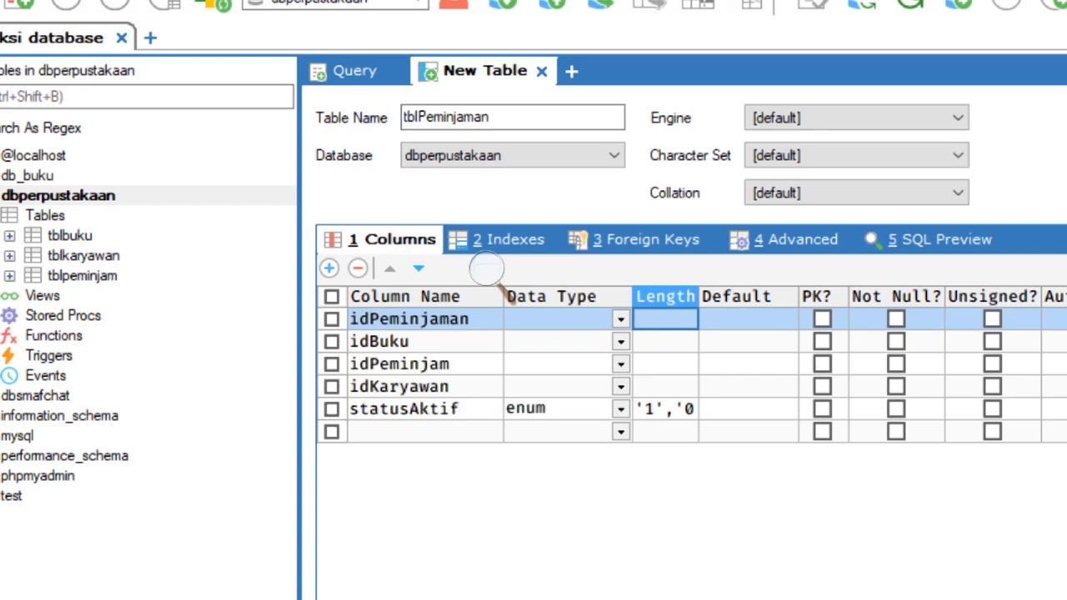
{"action": "left_click", "coordinate": [586, 323]}
{"action": "type", "text": "in"}
{"action": "key", "text": "Tab"}
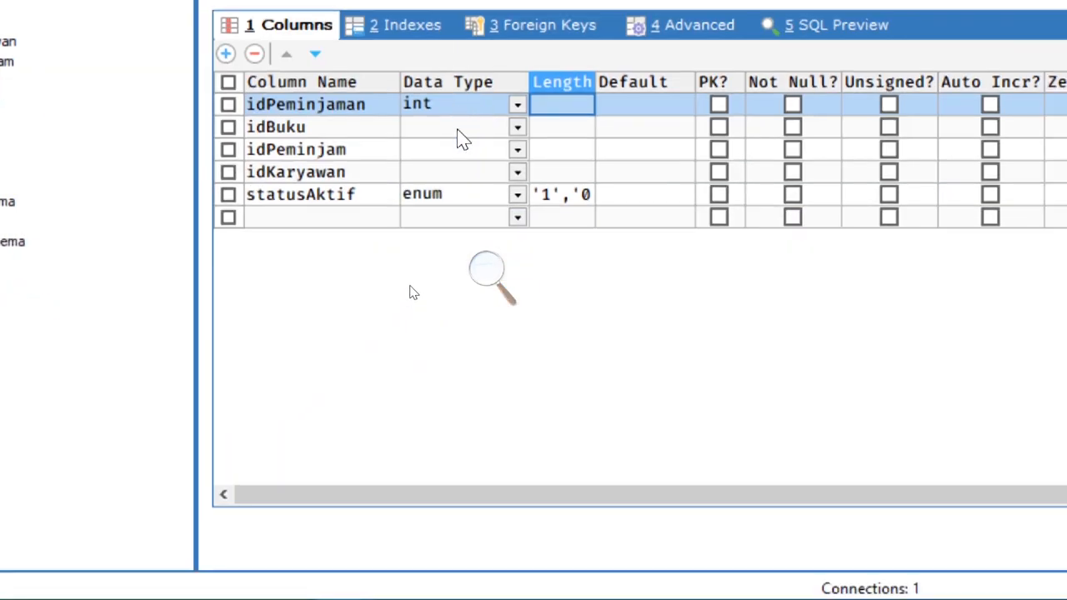
{"action": "left_click", "coordinate": [461, 138]}
{"action": "type", "text": "i"}
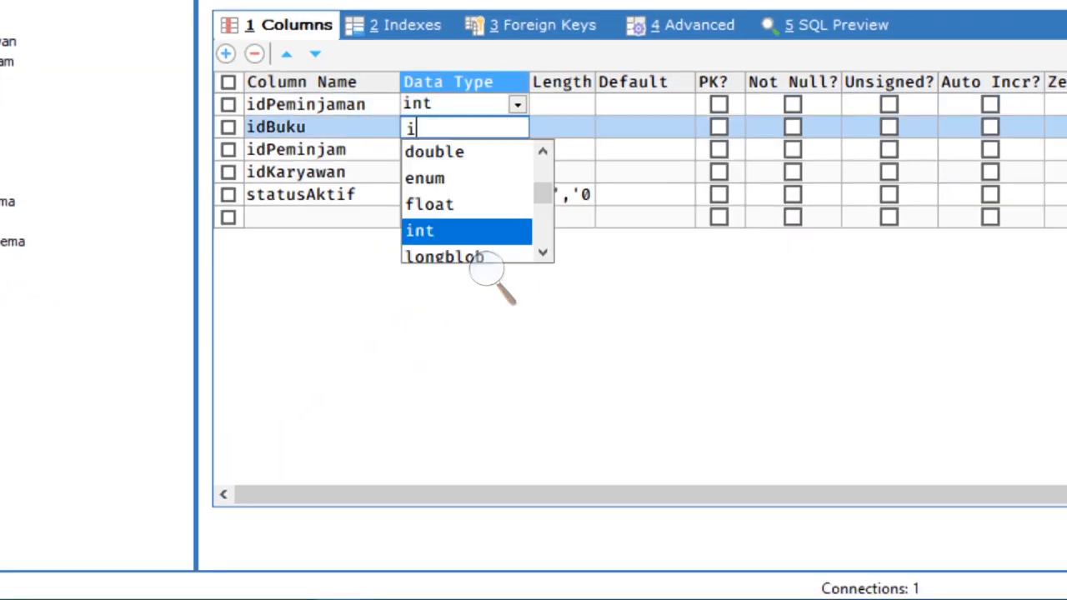
{"action": "key", "text": "Return"}
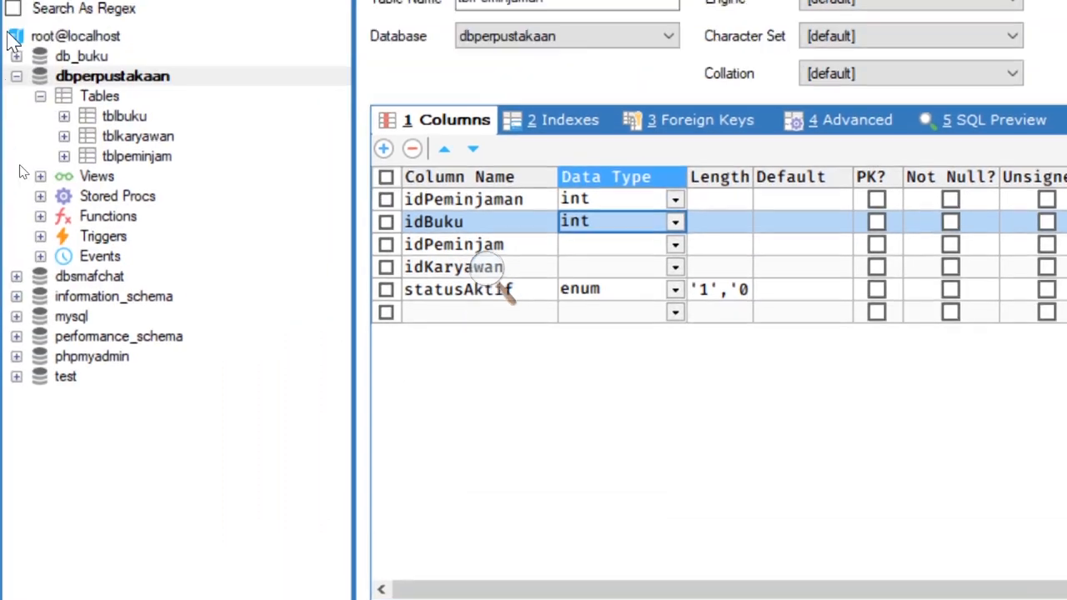
- Open the column structure of tblbuku to check how its idBuku column is defined
{"action": "right_click", "coordinate": [113, 121]}
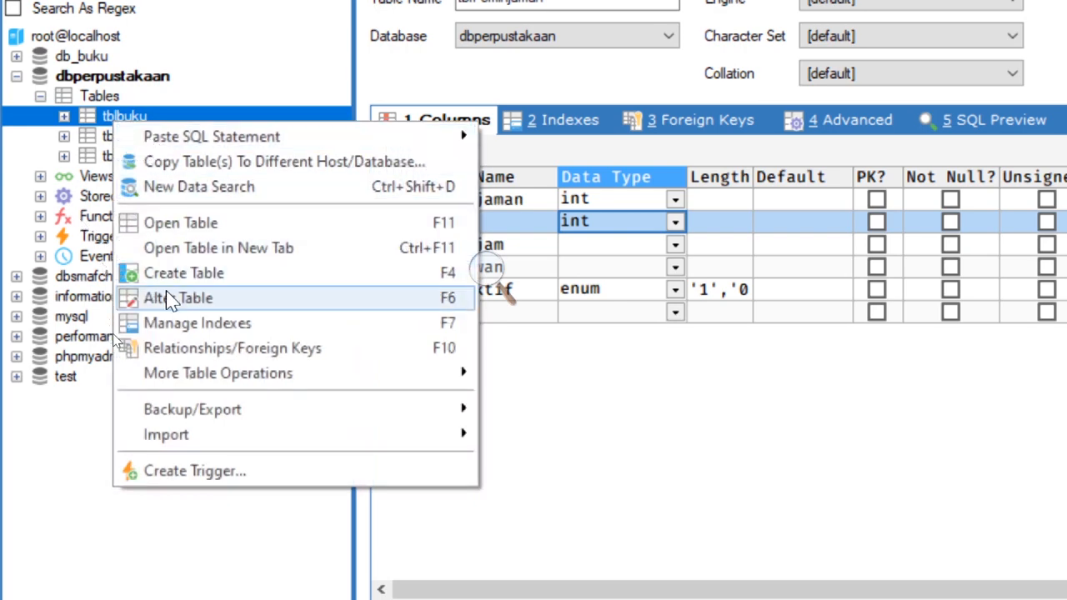
{"action": "left_click", "coordinate": [262, 274]}
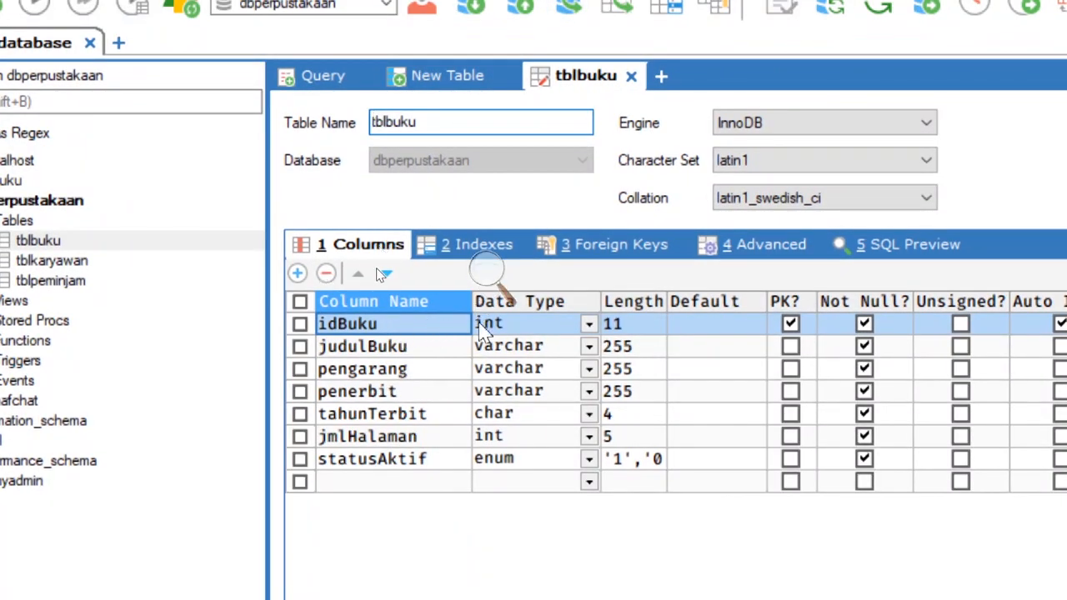
- Close the tblbuku structure and set the data type of the idPeminjam and idKaryawan columns in tblPeminjaman to int
{"action": "left_click", "coordinate": [632, 75]}
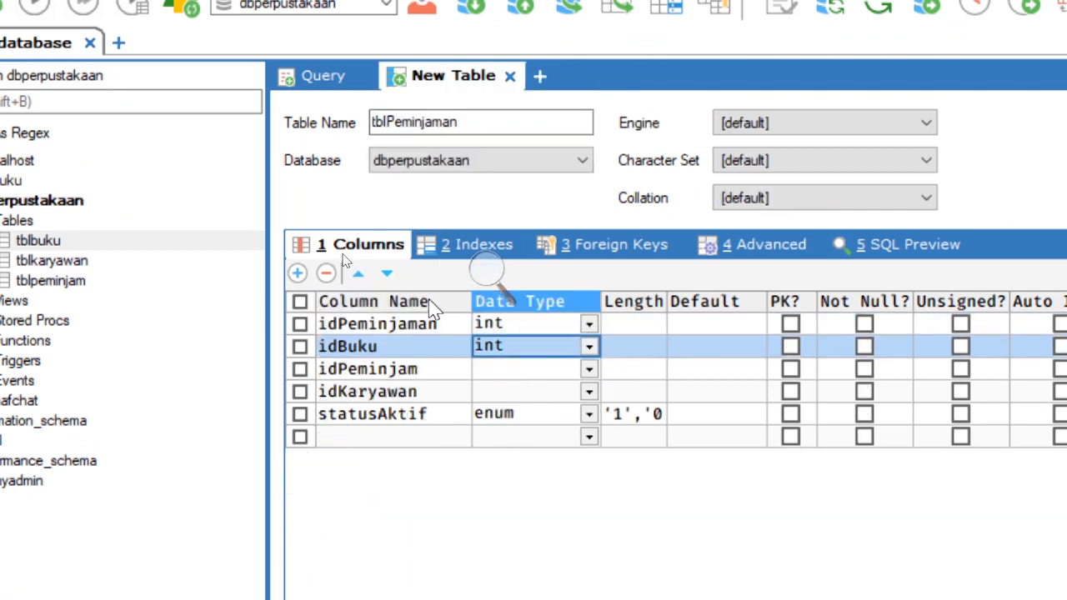
{"action": "left_click", "coordinate": [492, 375]}
{"action": "type", "text": "int"}
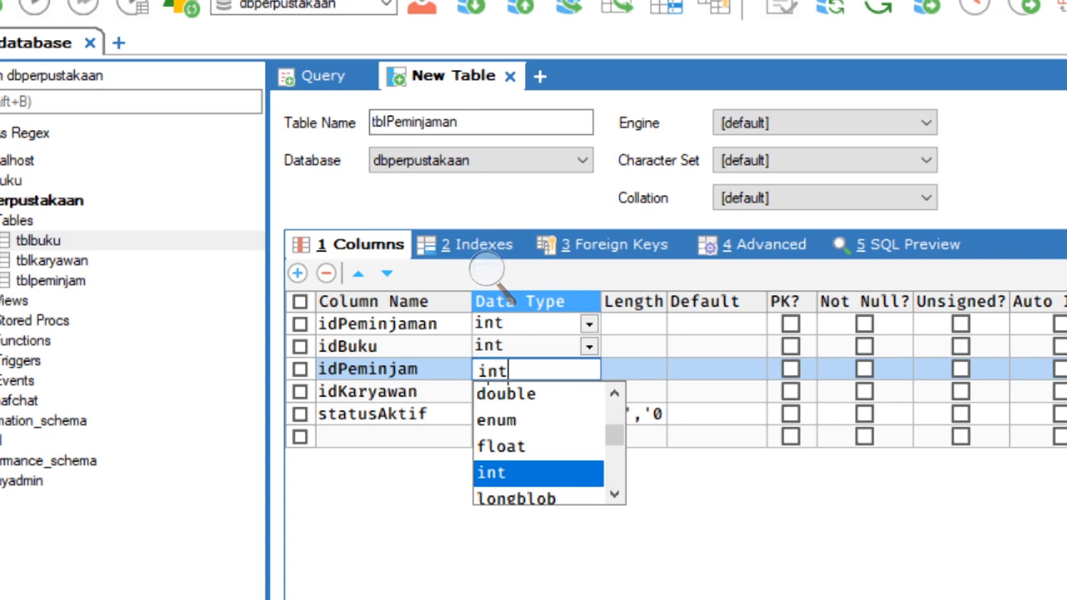
{"action": "left_click", "coordinate": [428, 393]}
{"action": "left_click", "coordinate": [512, 395]}
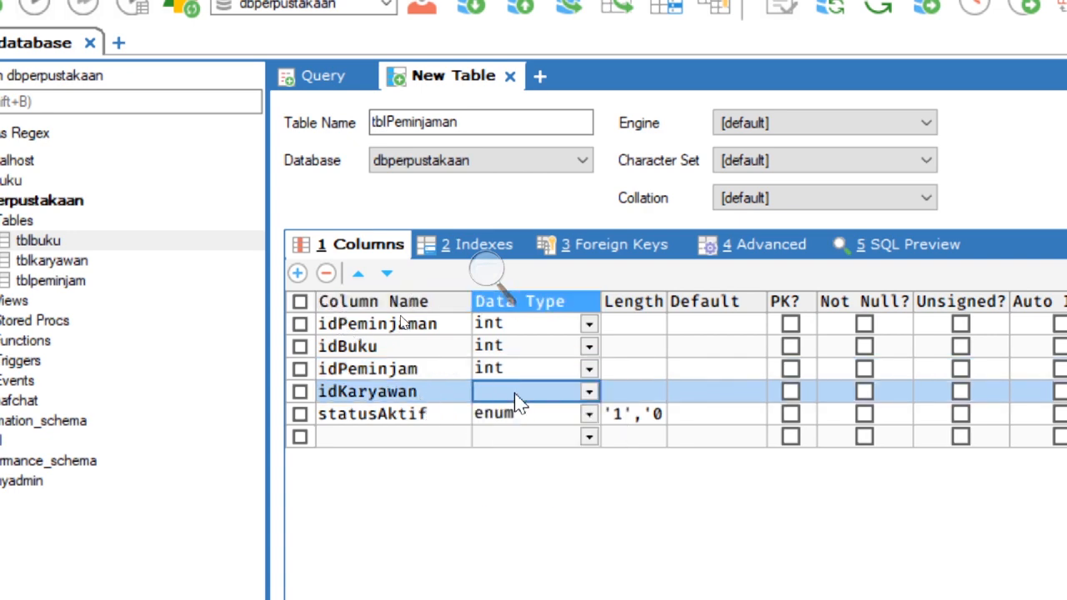
{"action": "type", "text": "int"}
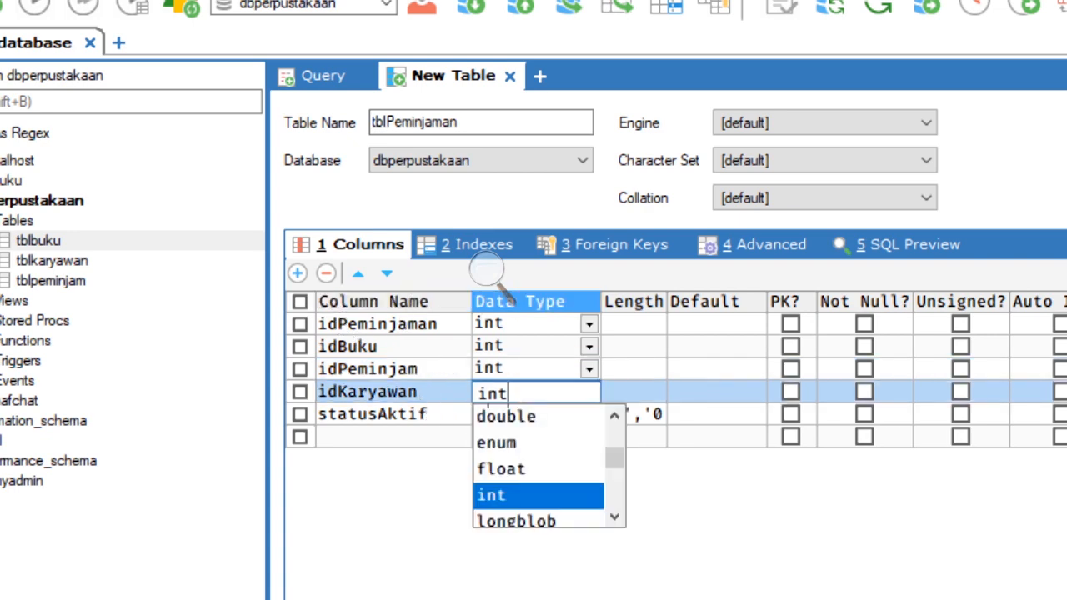
{"action": "left_click", "coordinate": [644, 323]}
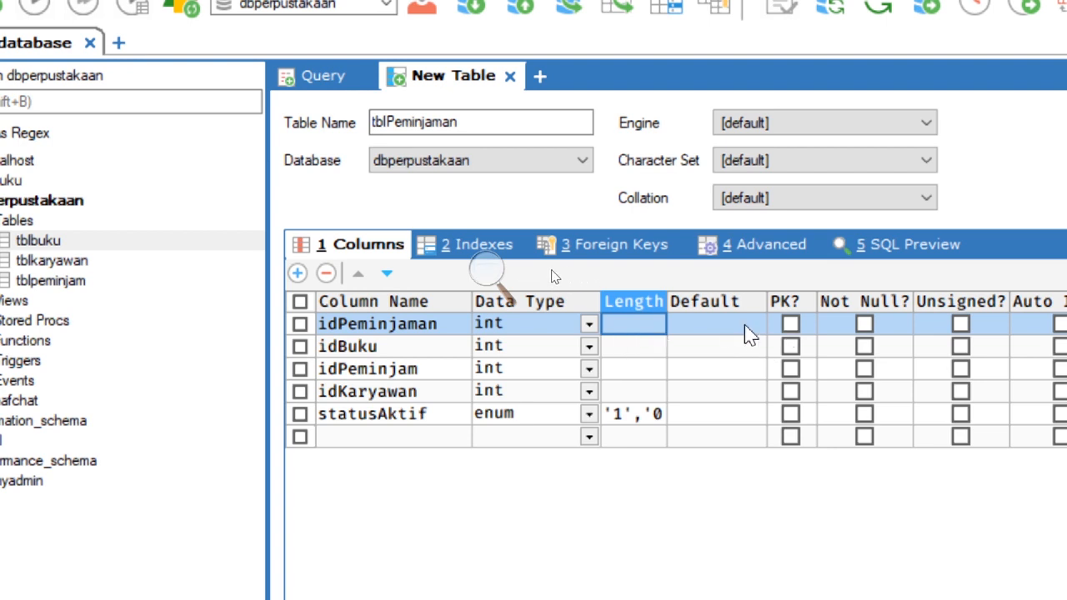
- Make idPeminjaman the auto-incrementing primary key of tblPeminjaman and mark the other four columns as not null
{"action": "left_click", "coordinate": [790, 325]}
{"action": "left_click", "coordinate": [864, 346]}
{"action": "left_click", "coordinate": [864, 369]}
{"action": "left_click", "coordinate": [865, 392]}
{"action": "left_click", "coordinate": [865, 414]}
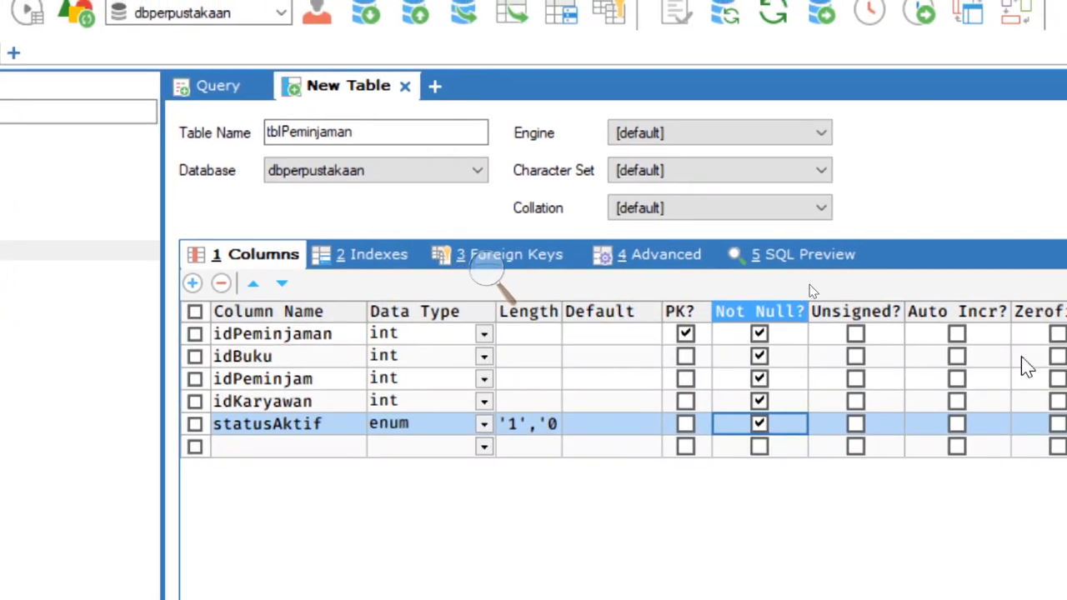
{"action": "left_click", "coordinate": [953, 340]}
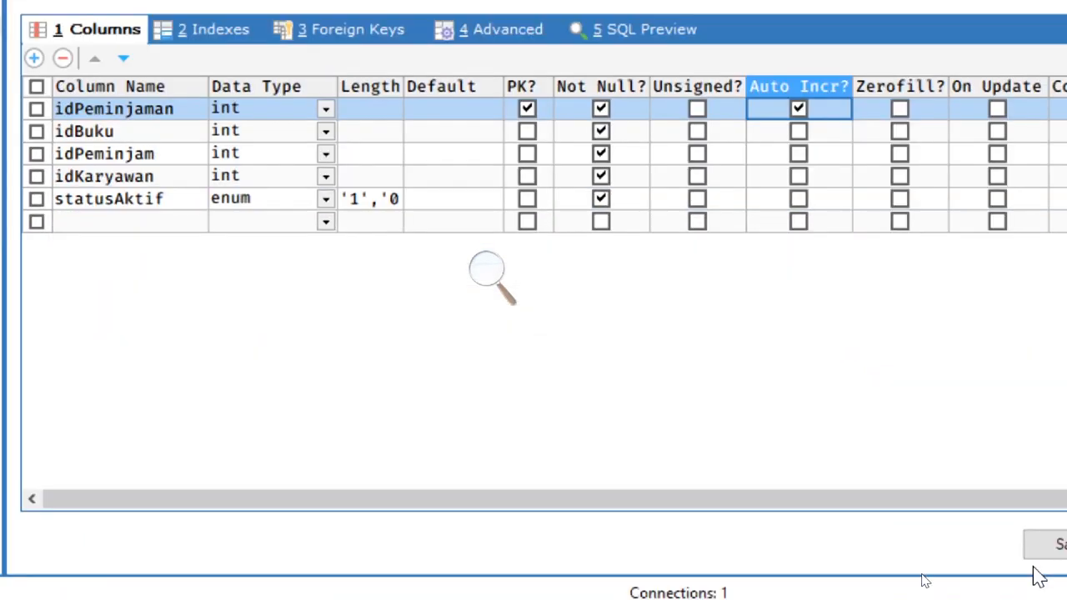
- Save tblPeminjaman and start another new table named tblPengembalian
{"action": "left_click", "coordinate": [1054, 546]}
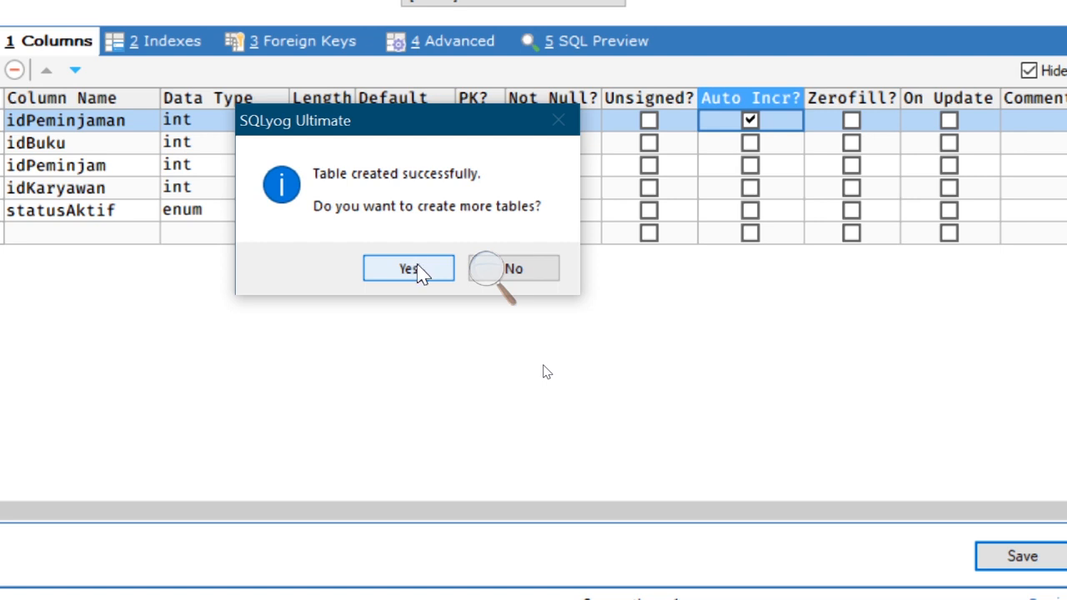
{"action": "left_click", "coordinate": [421, 273]}
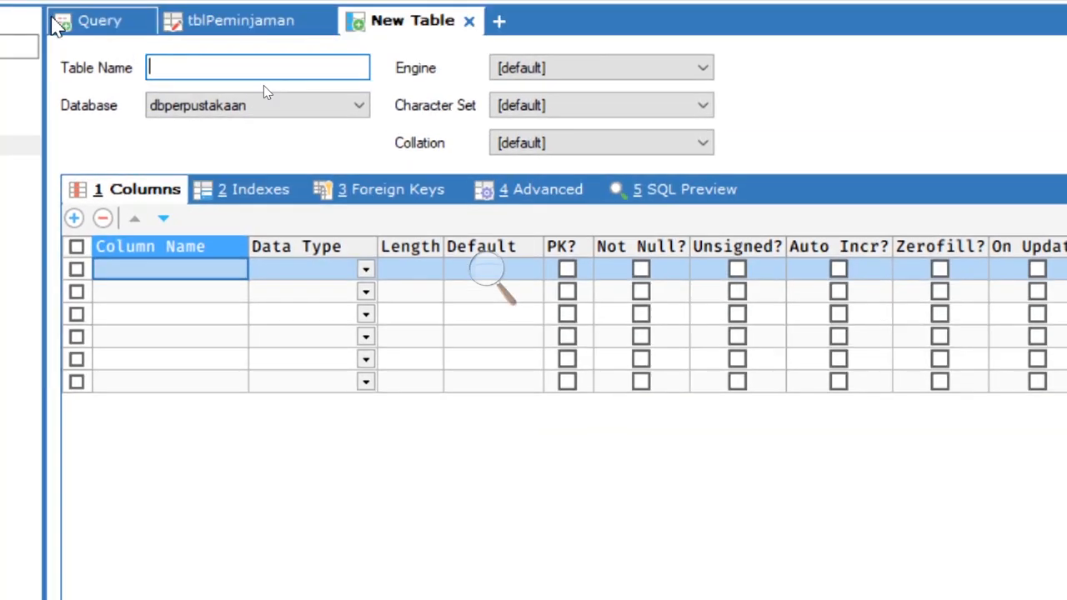
{"action": "type", "text": "tblPengembalian"}
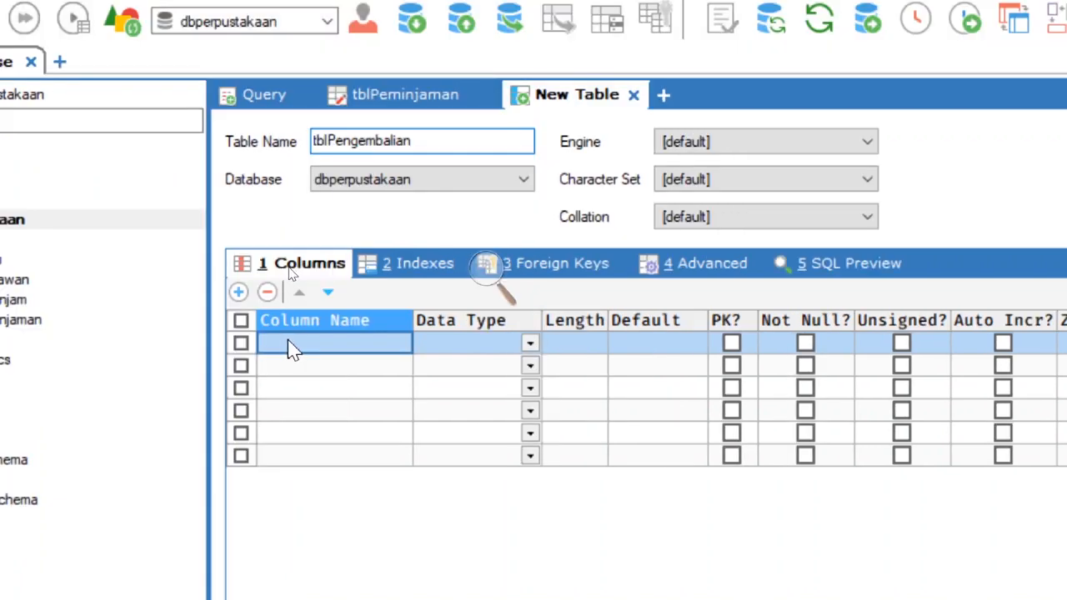
- Name the first three columns of tblPengembalian idPengembalian, idPeminjaman and idKaryawan
{"action": "left_click", "coordinate": [68, 298]}
{"action": "type", "text": "i"}
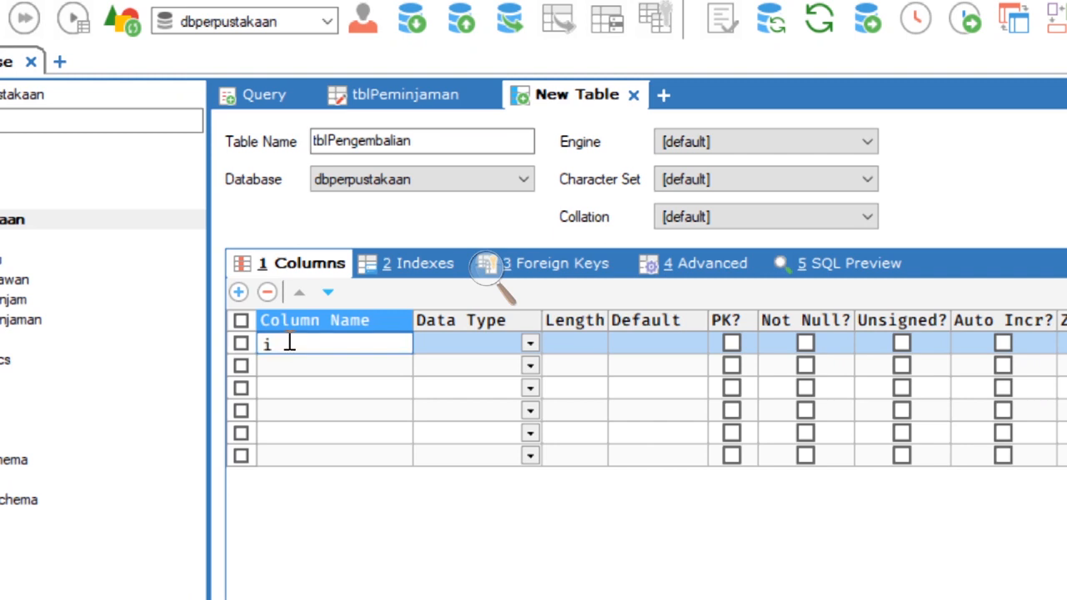
{"action": "type", "text": "dPengembalian"}
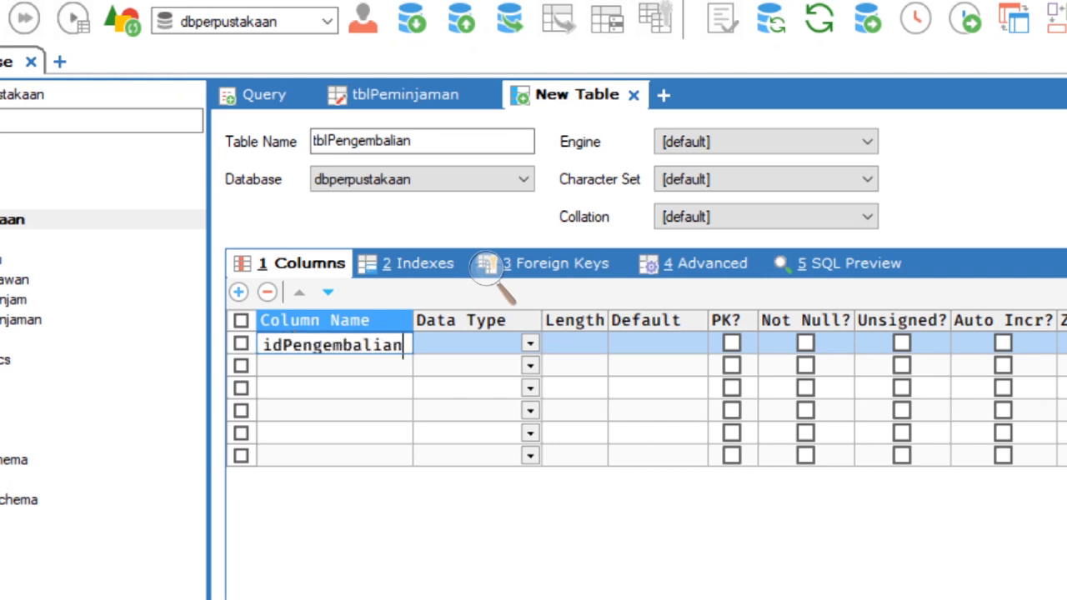
{"action": "left_click", "coordinate": [340, 366]}
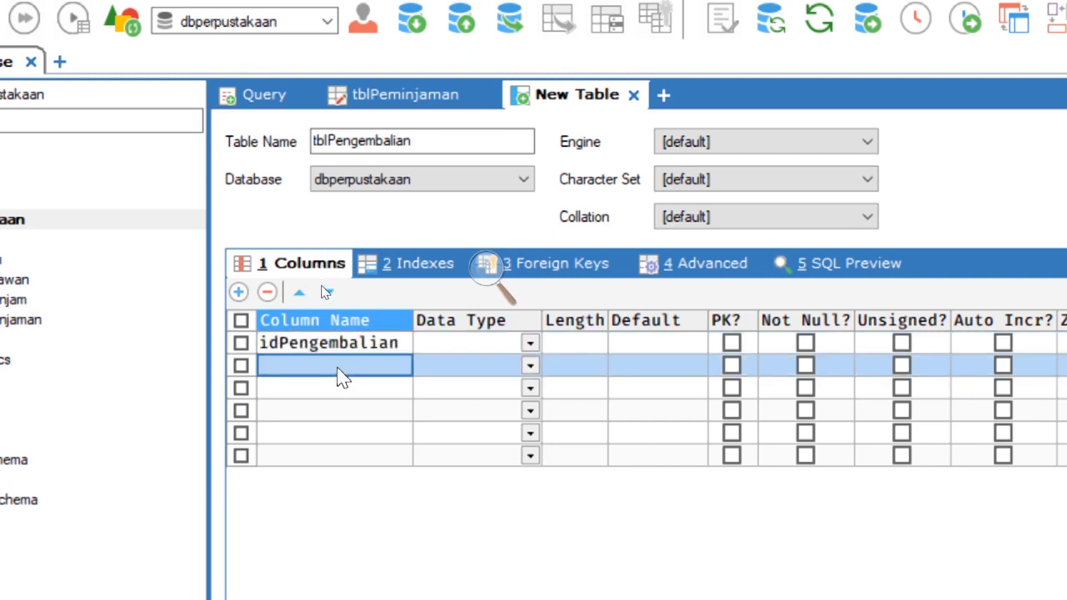
{"action": "type", "text": "idP"}
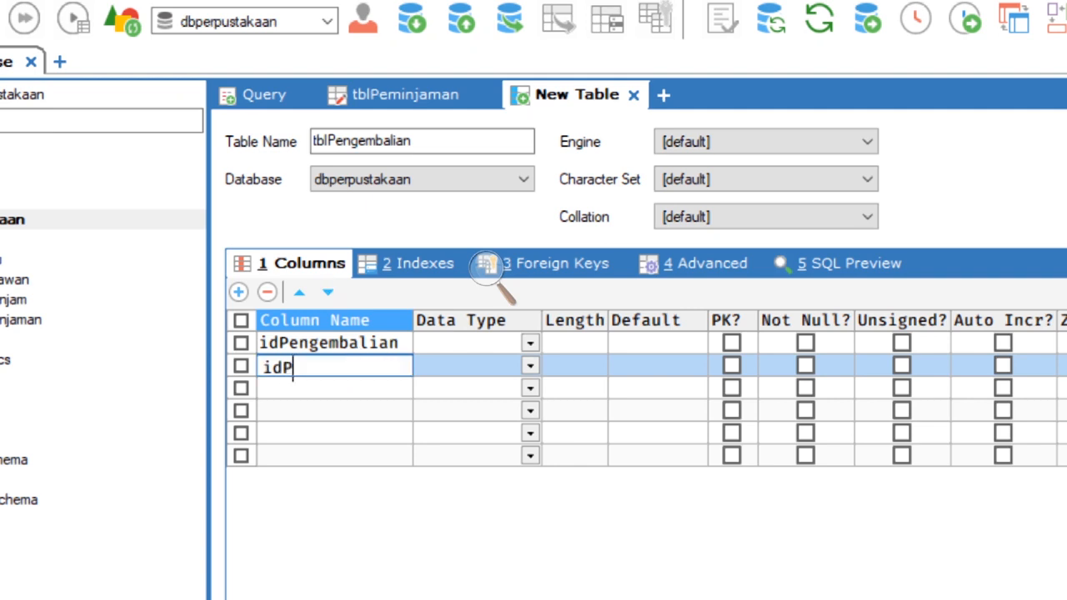
{"action": "type", "text": "eminjaman"}
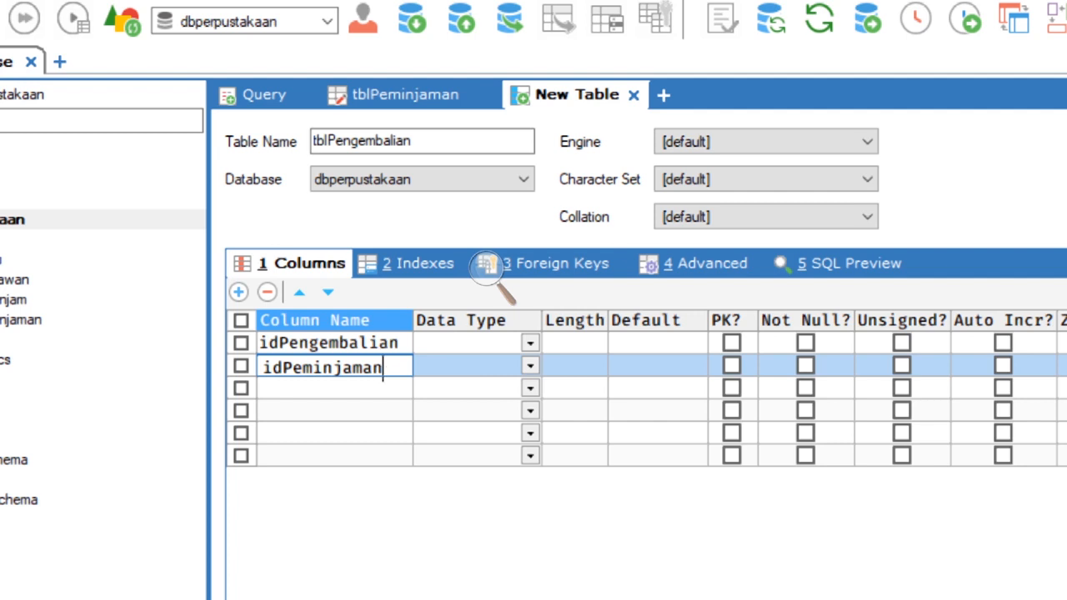
{"action": "left_click", "coordinate": [342, 388]}
{"action": "type", "text": "i"}
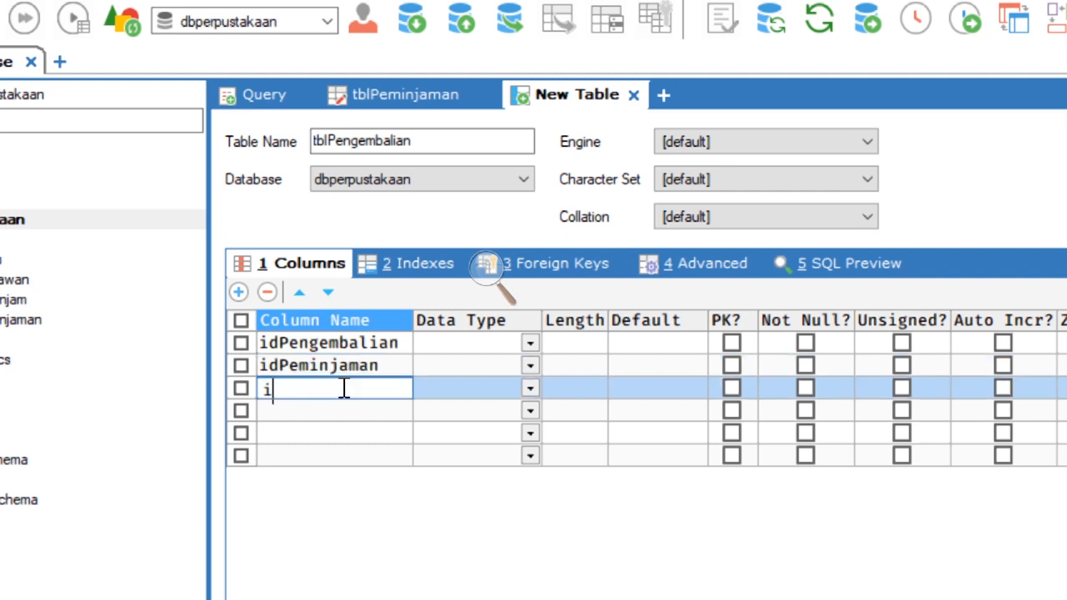
{"action": "type", "text": "dKaryawan"}
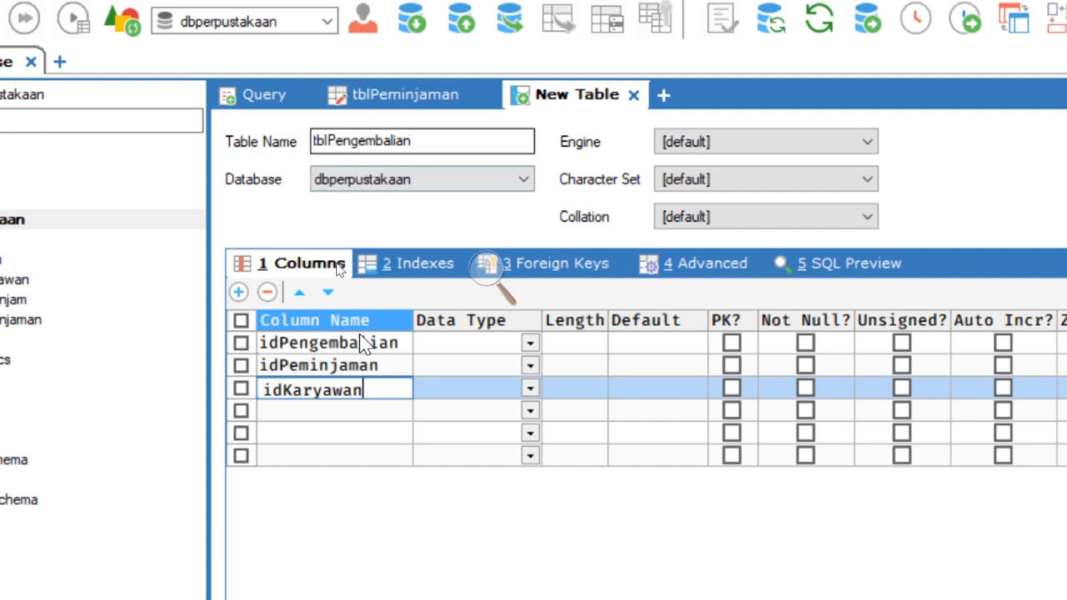
- Check the column list of tblPeminjaman and name the fourth column of tblPengembalian statusAktif
{"action": "left_click", "coordinate": [346, 95]}
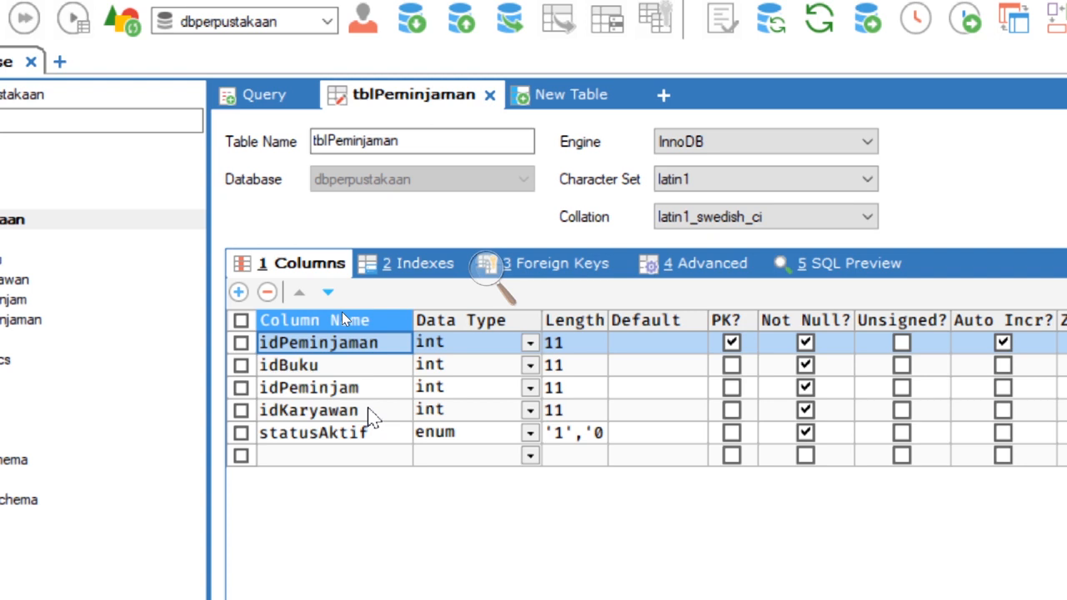
{"action": "left_click", "coordinate": [521, 95]}
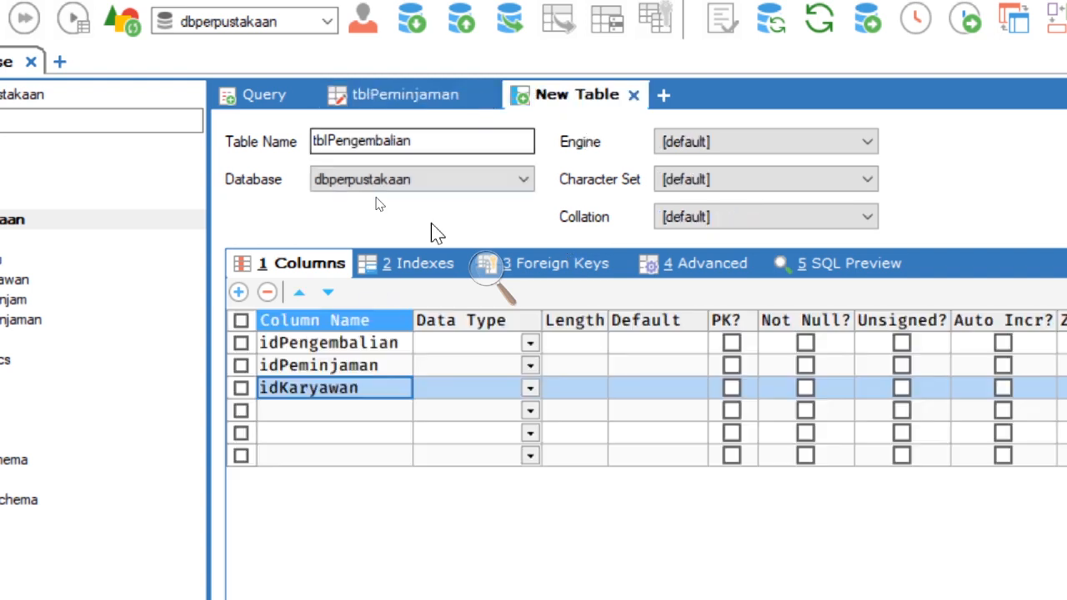
{"action": "left_click", "coordinate": [326, 410]}
{"action": "type", "text": "statusAktig"}
{"action": "key", "text": "BackSpace"}
{"action": "type", "text": "f"}
- Set the data type of statusAktif in tblPengembalian to enum with the values 1 and 0
{"action": "left_click", "coordinate": [419, 410]}
{"action": "type", "text": "enum"}
{"action": "key", "text": "Return"}
{"action": "type", "text": "1"}
{"action": "left_click", "coordinate": [600, 544]}
{"action": "type", "text": "0"}
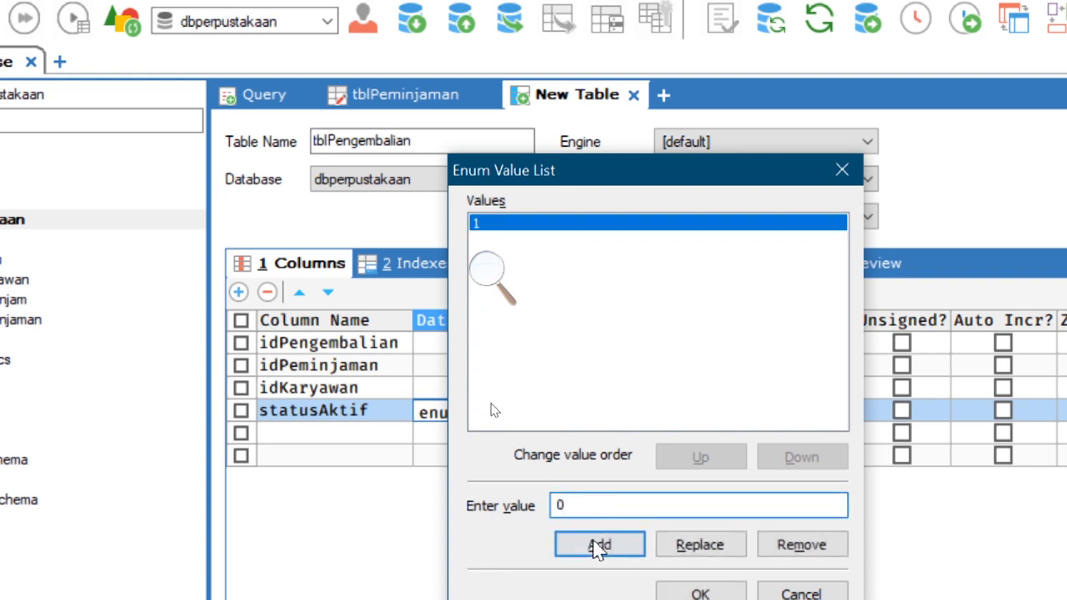
{"action": "left_click", "coordinate": [597, 546]}
{"action": "left_click", "coordinate": [695, 592]}
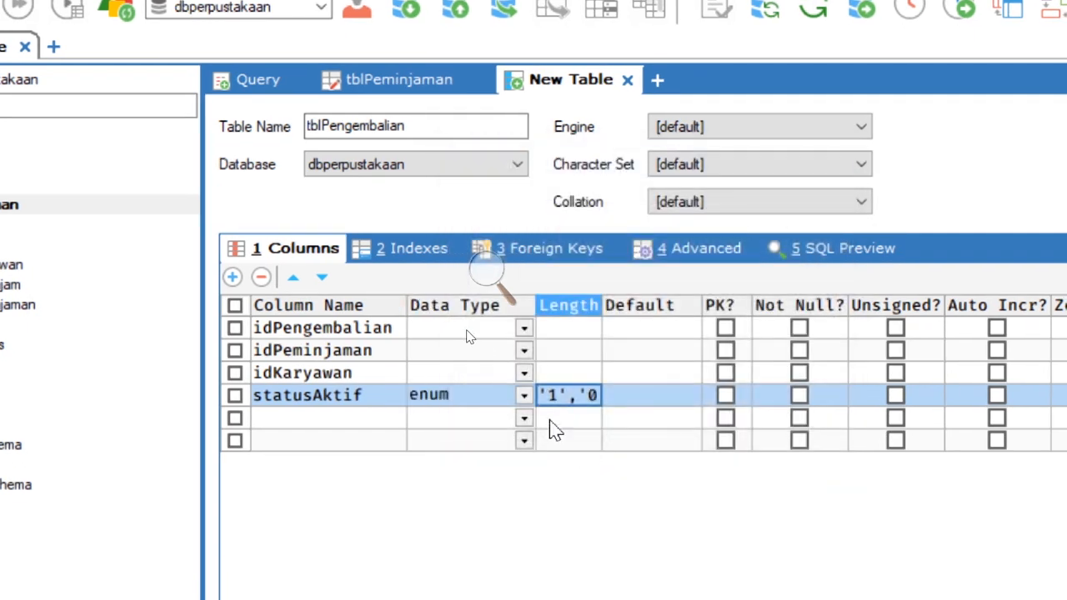
- Set the data type of the idPengembalian, idPeminjaman and idKaryawan columns in tblPengembalian to int
{"action": "left_click", "coordinate": [479, 334]}
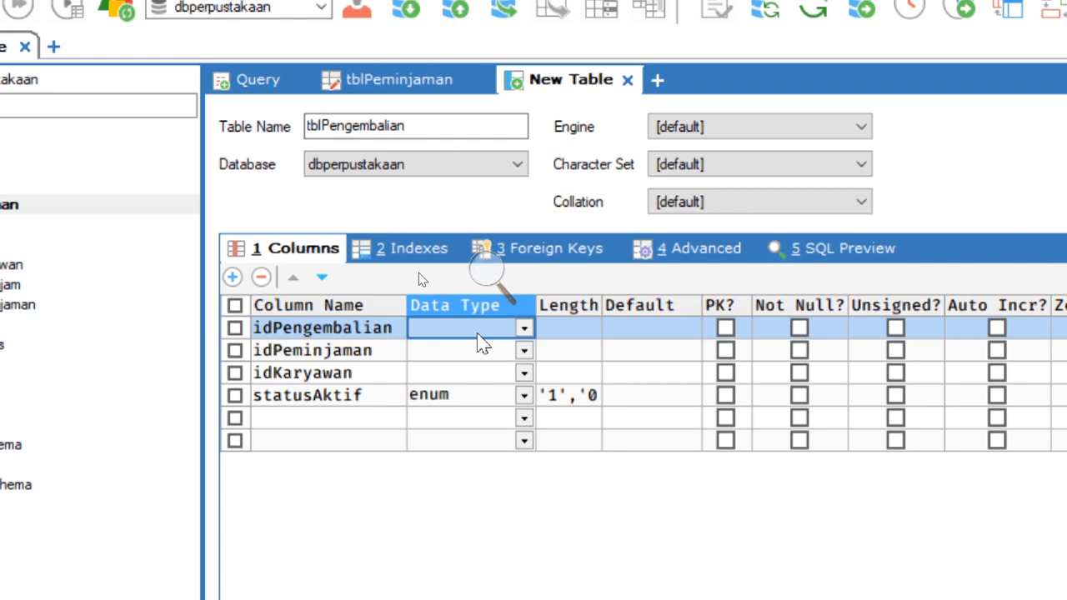
{"action": "type", "text": "int"}
{"action": "key", "text": "Tab"}
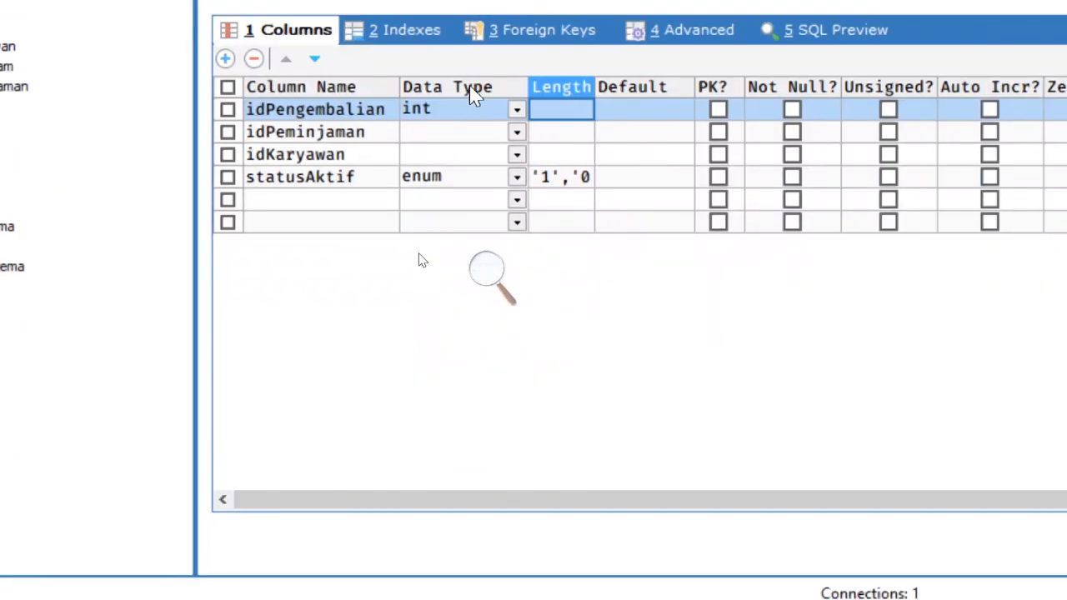
{"action": "left_click", "coordinate": [476, 352]}
{"action": "type", "text": "int"}
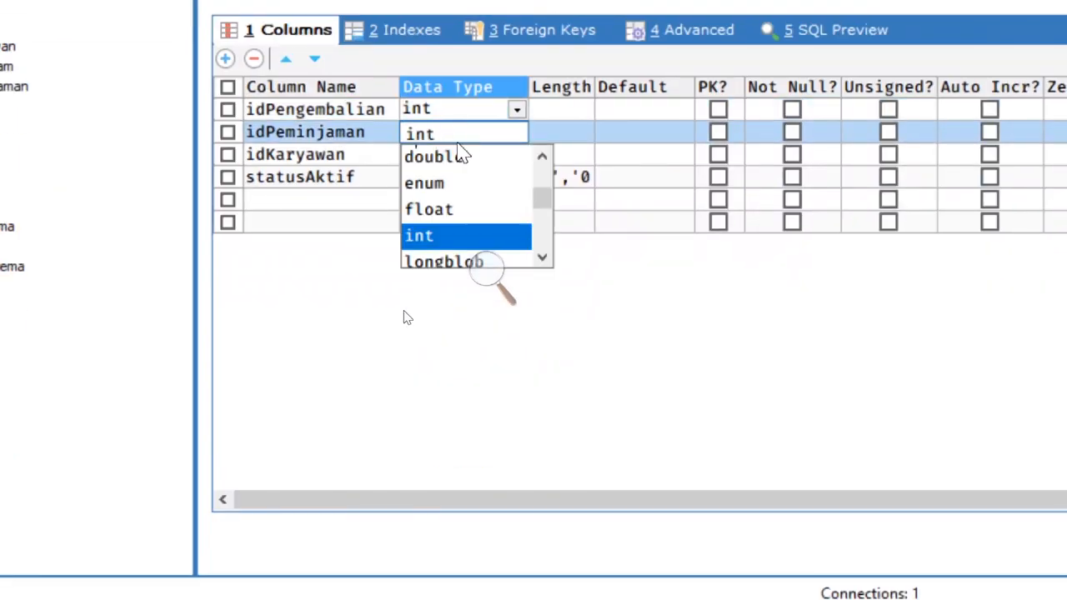
{"action": "key", "text": "Return"}
{"action": "left_click", "coordinate": [439, 153]}
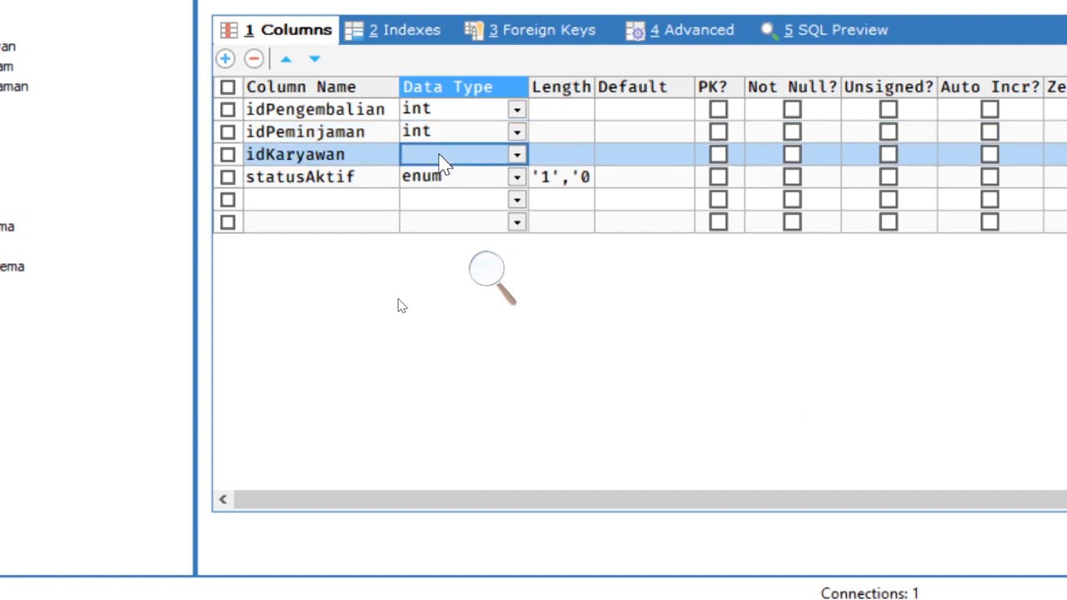
{"action": "type", "text": "int"}
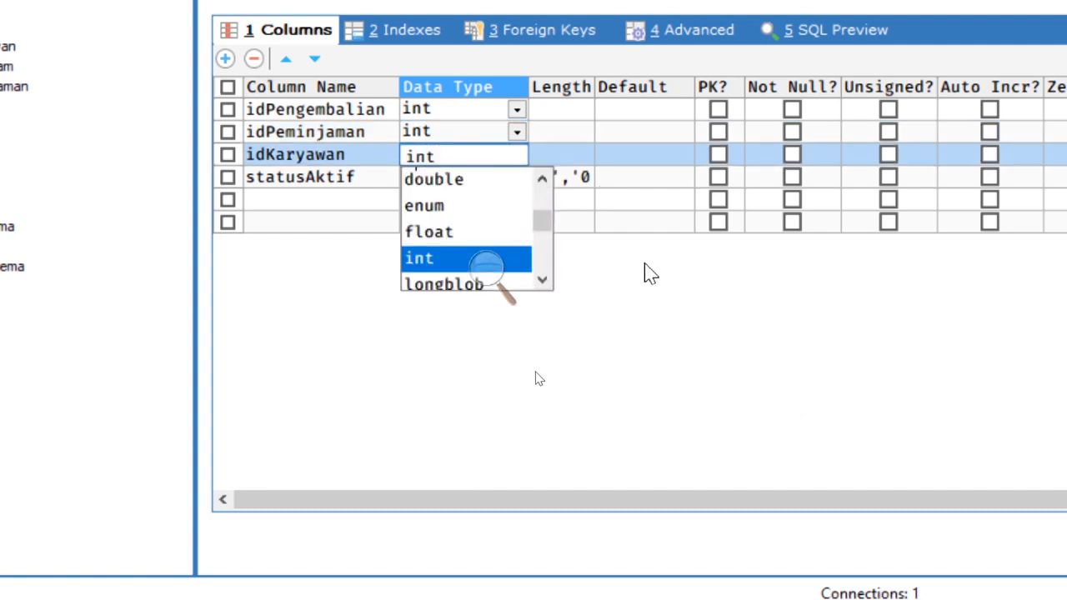
{"action": "key", "text": "Return"}
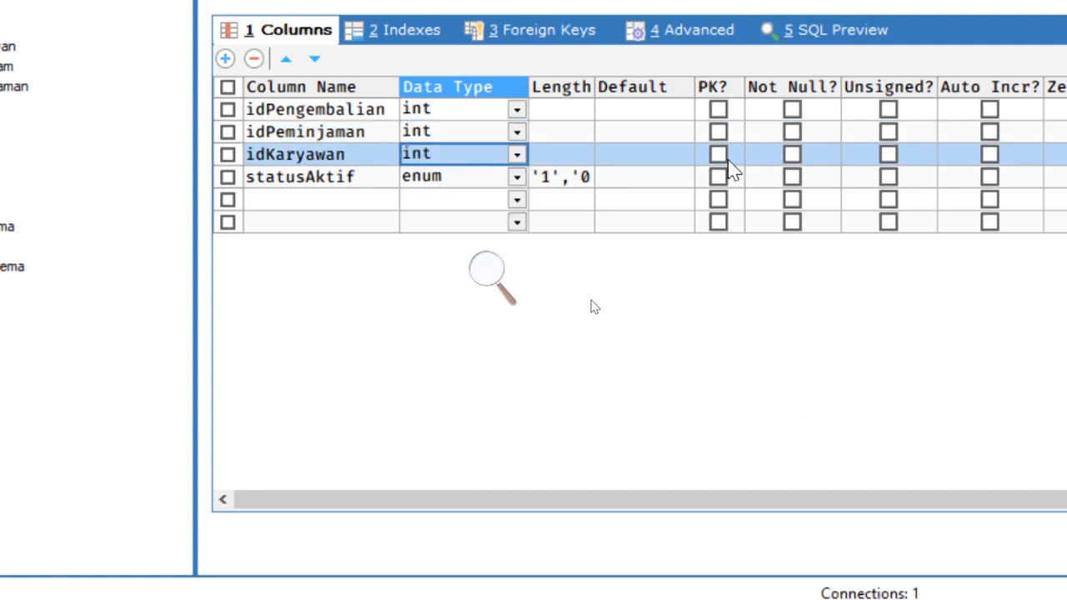
- Make idPengembalian the auto-incrementing primary key and mark idPeminjaman, idKaryawan and statusAktif as not null
{"action": "left_click", "coordinate": [719, 110]}
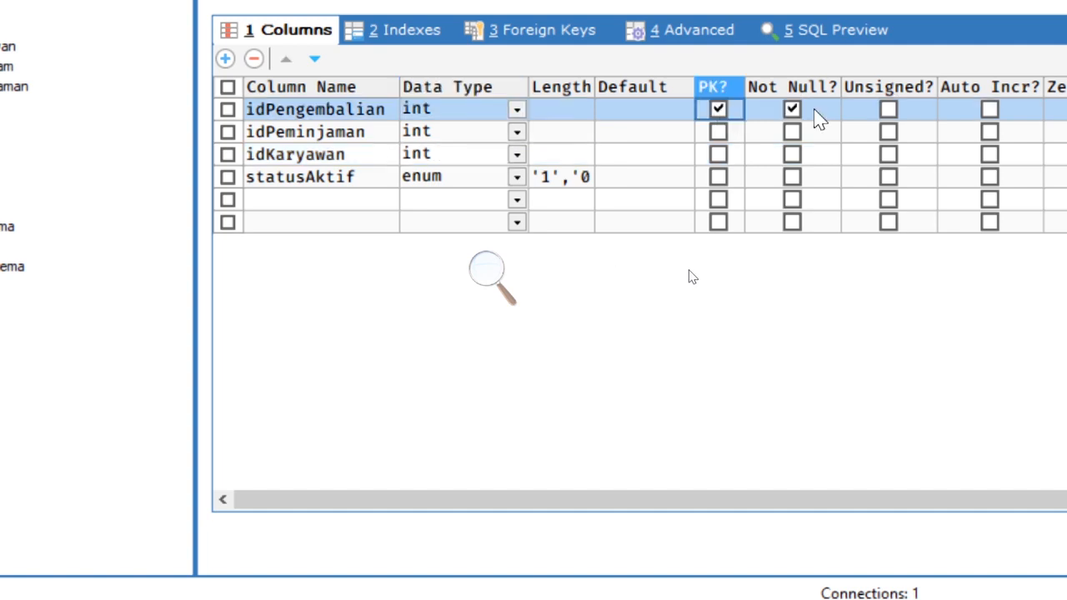
{"action": "left_click", "coordinate": [989, 109]}
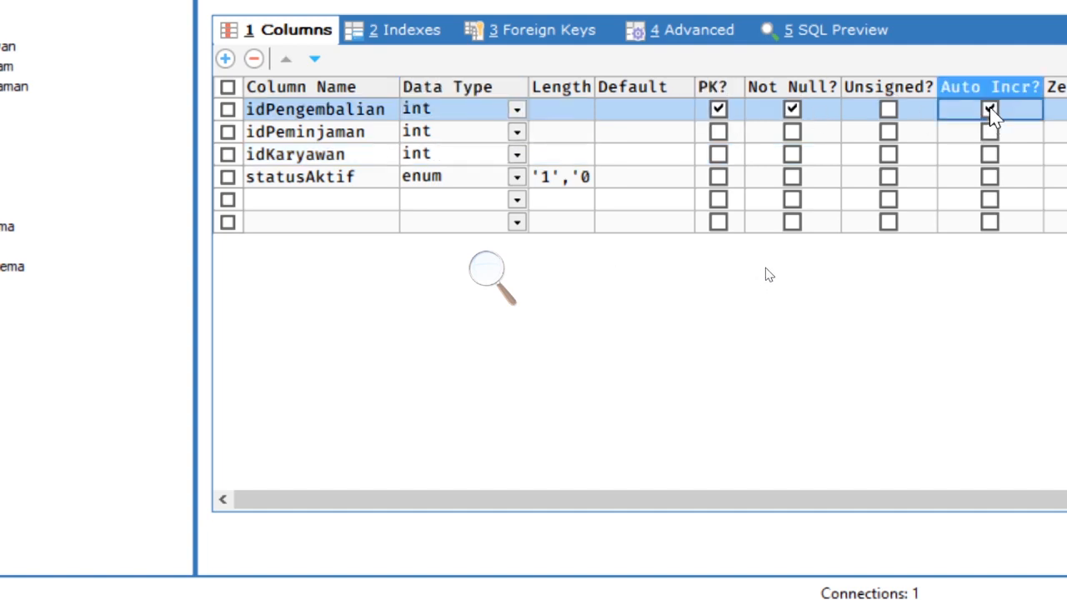
{"action": "left_click", "coordinate": [792, 131]}
{"action": "left_click", "coordinate": [792, 155]}
{"action": "left_click", "coordinate": [792, 177]}
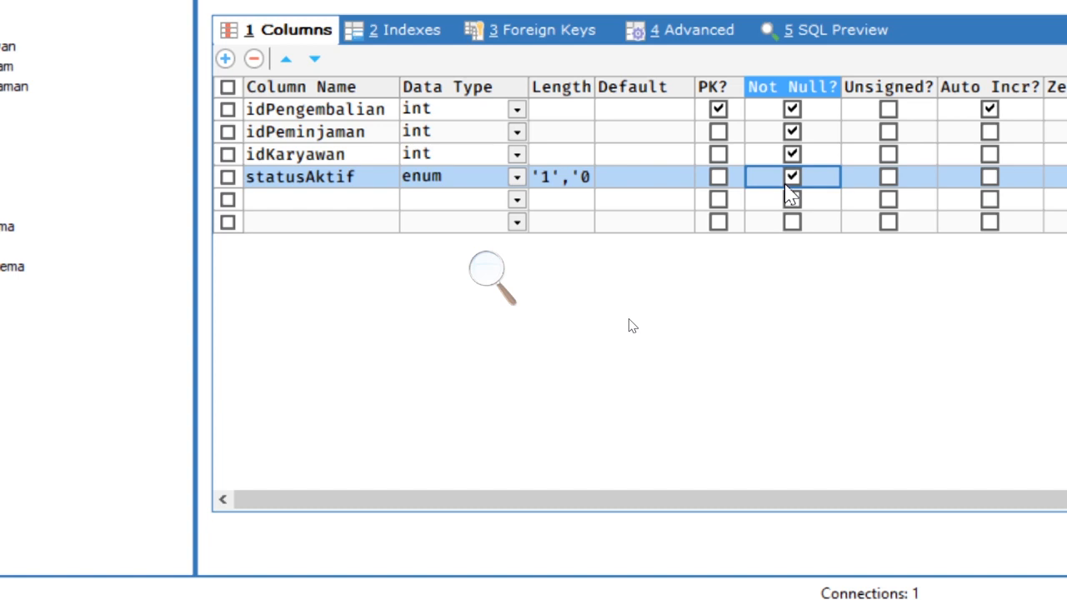
- Save the tblPengembalian table and decline creating more tables
{"action": "left_click", "coordinate": [1046, 554]}
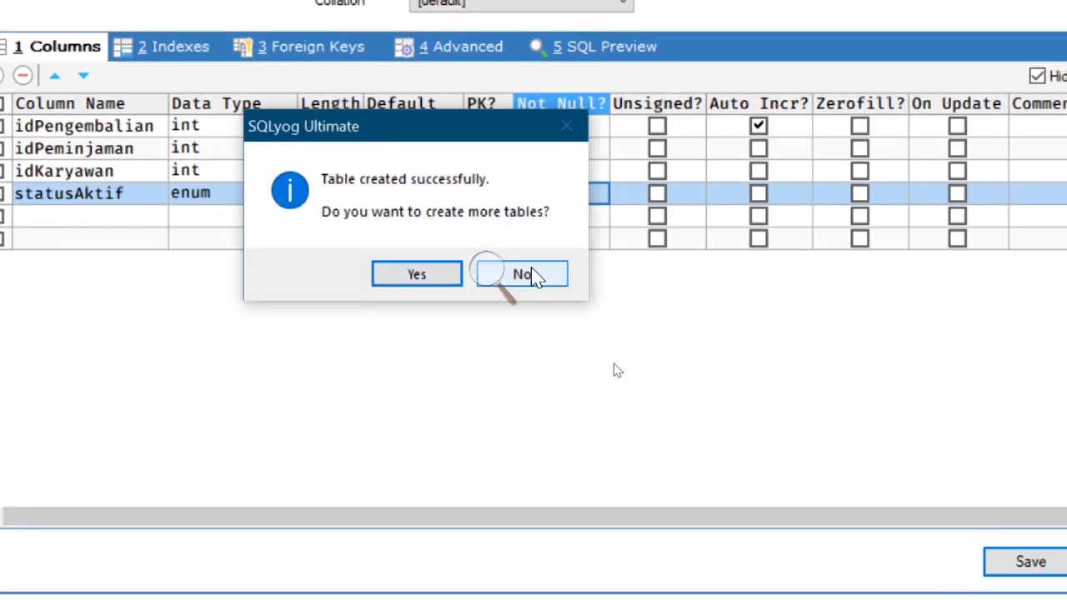
{"action": "left_click", "coordinate": [534, 275]}
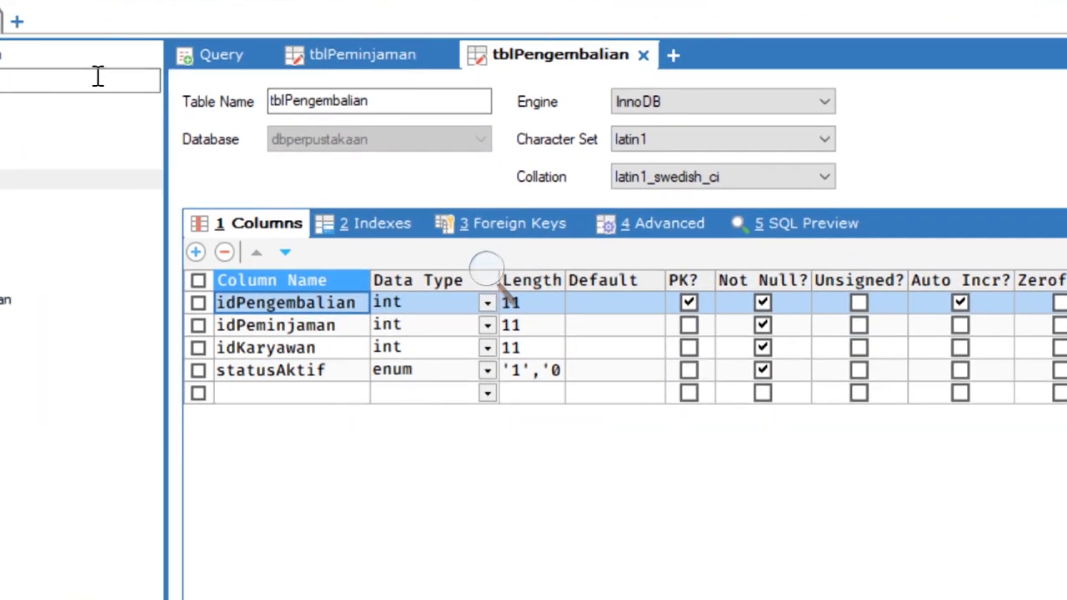
- In tblPeminjaman, rename the statusAktif column to jmlPeminjaman and set its data type to int with length 2
{"action": "left_click", "coordinate": [356, 56]}
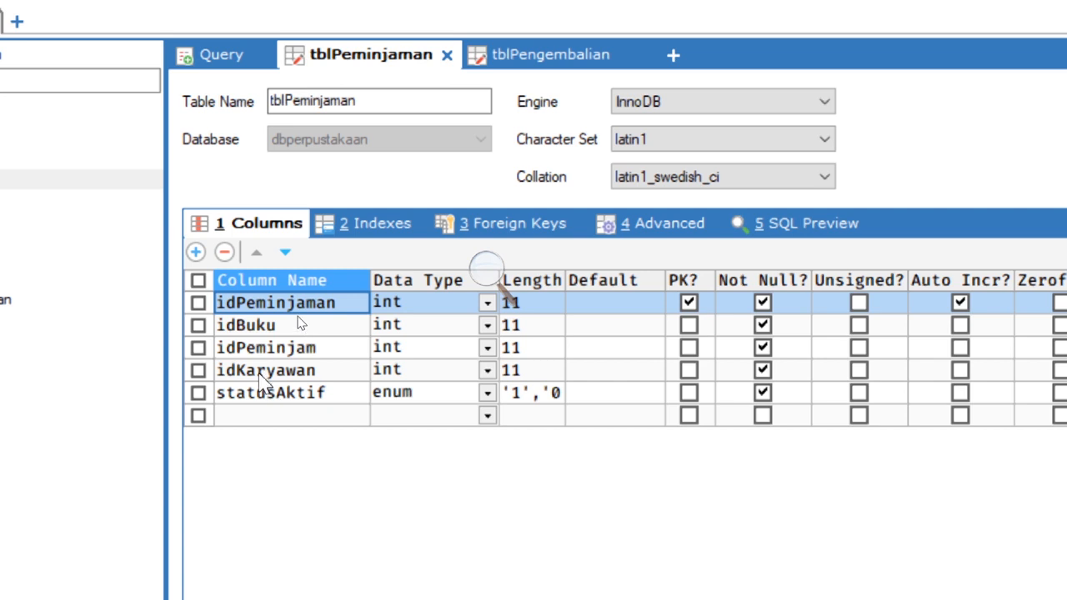
{"action": "left_click", "coordinate": [273, 395]}
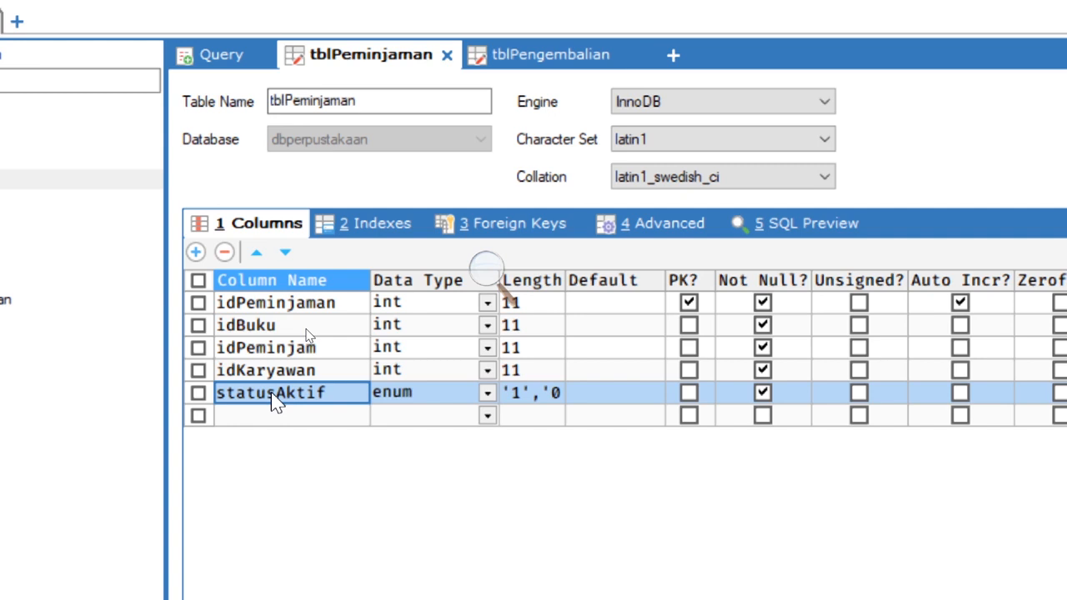
{"action": "type", "text": "jml"}
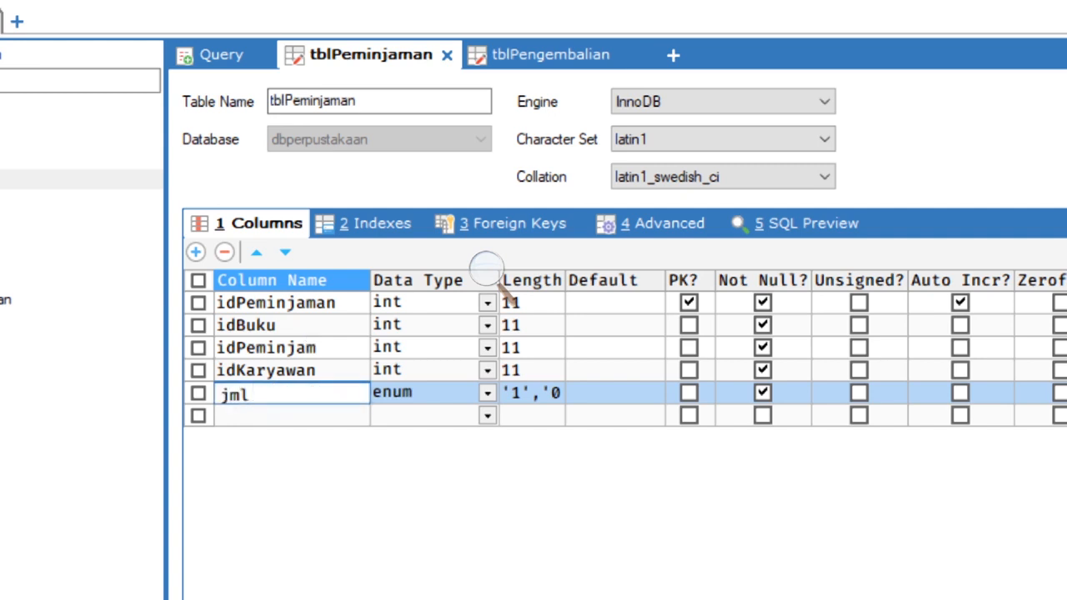
{"action": "type", "text": "injaman"}
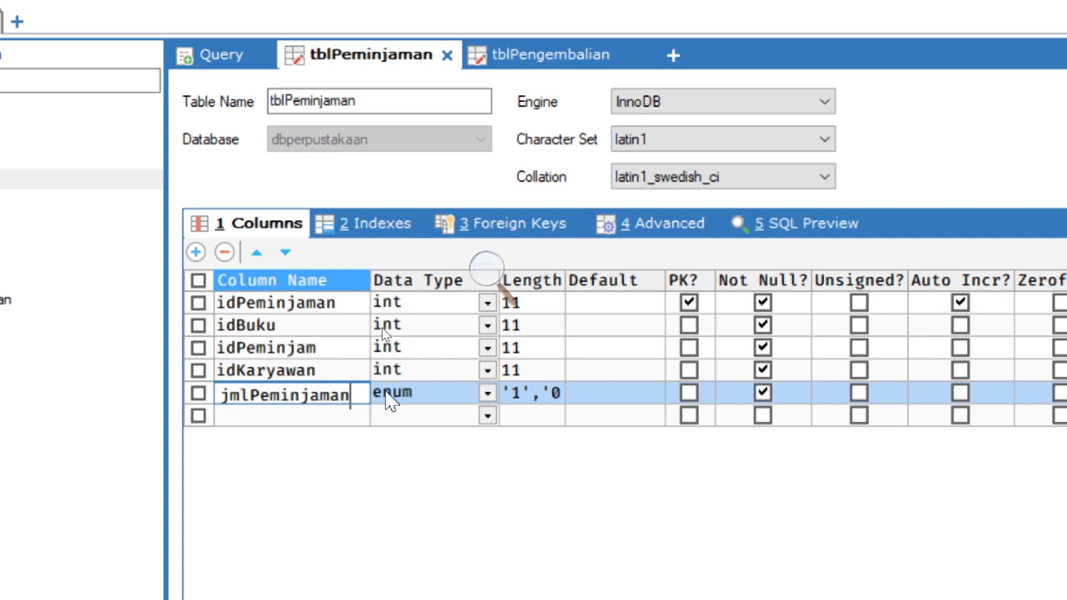
{"action": "left_click", "coordinate": [408, 402]}
{"action": "type", "text": "int"}
{"action": "left_click", "coordinate": [542, 401]}
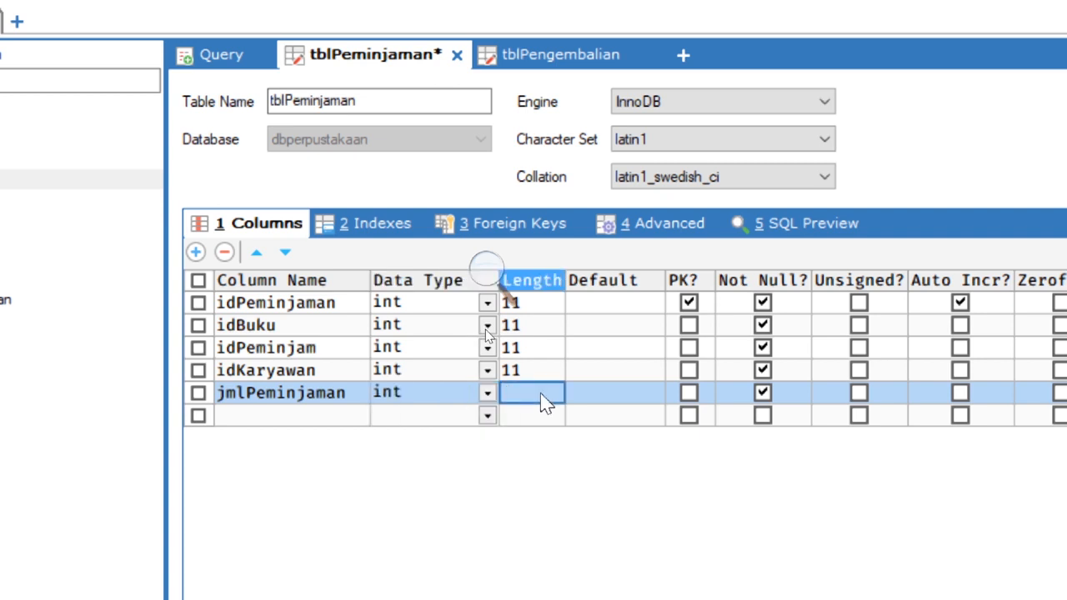
{"action": "type", "text": "2"}
- Add a statusAktif column below jmlPeminjaman in tblPeminjaman with data type enum and the values 1 and 0
{"action": "left_click", "coordinate": [314, 413]}
{"action": "type", "text": "st"}
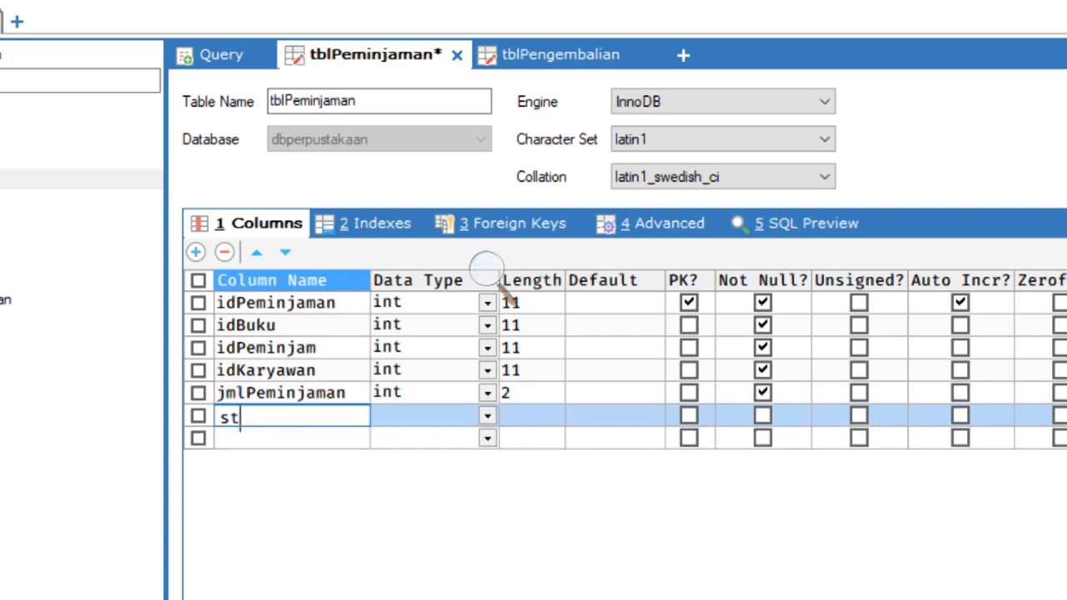
{"action": "type", "text": "atusAktif"}
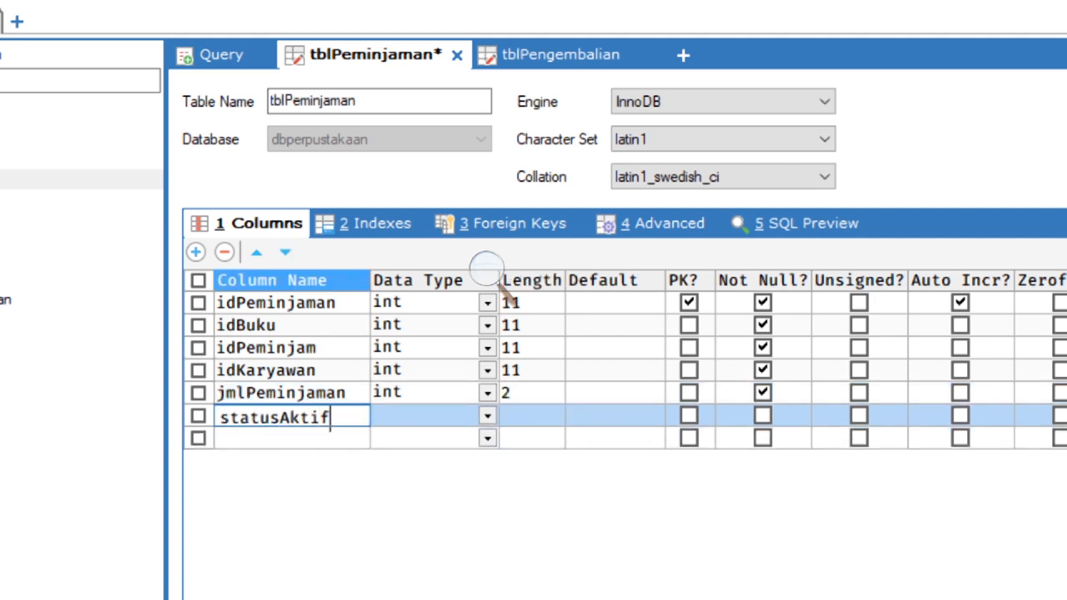
{"action": "left_click", "coordinate": [397, 422]}
{"action": "type", "text": "enum"}
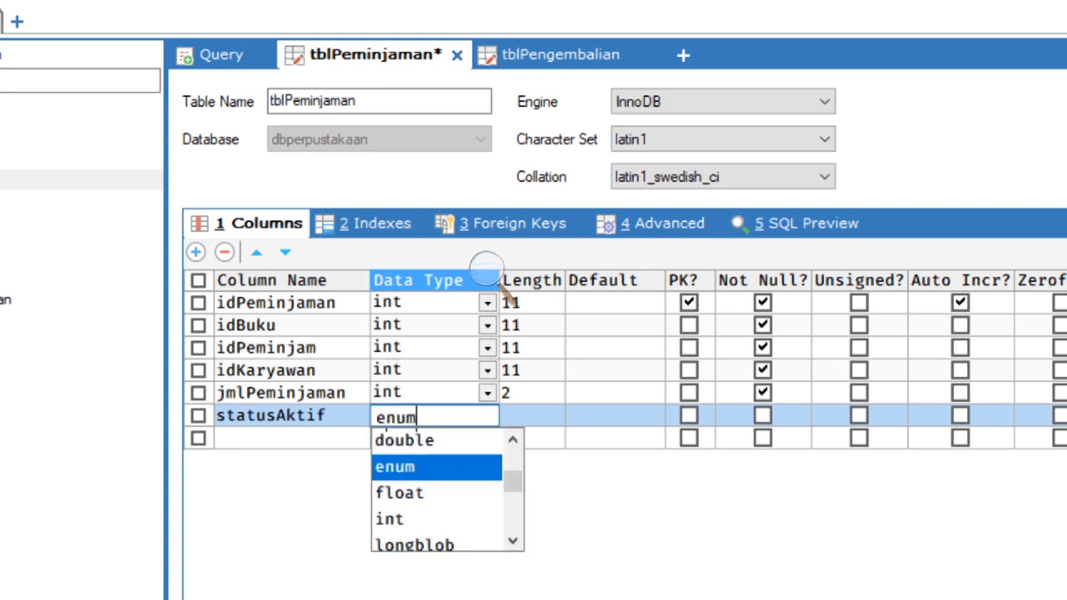
{"action": "key", "text": "Return"}
{"action": "type", "text": "1"}
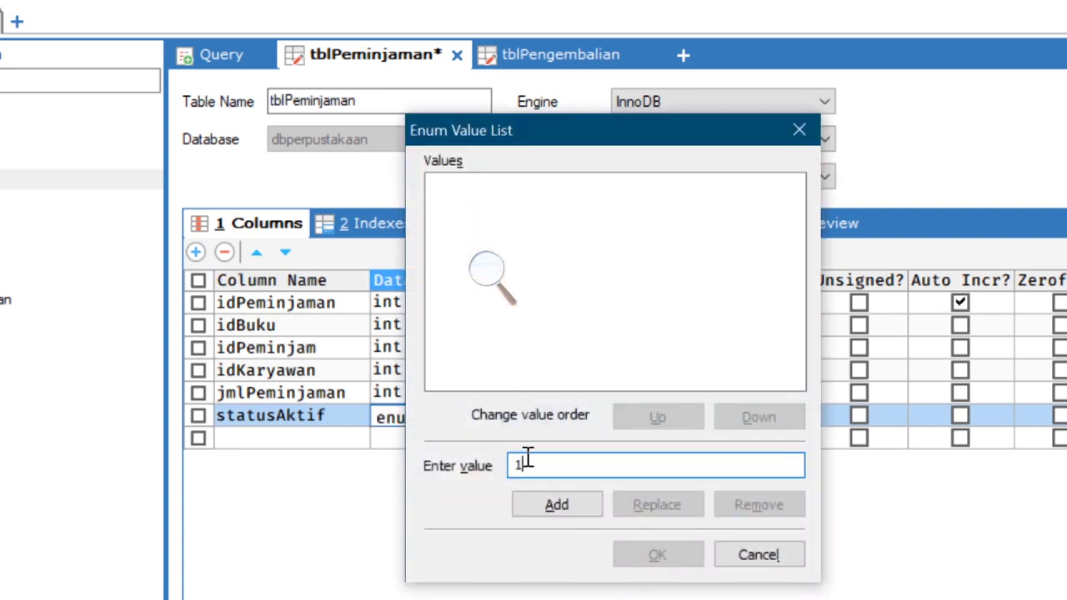
{"action": "left_click", "coordinate": [574, 502]}
{"action": "type", "text": "0"}
{"action": "left_click", "coordinate": [575, 505]}
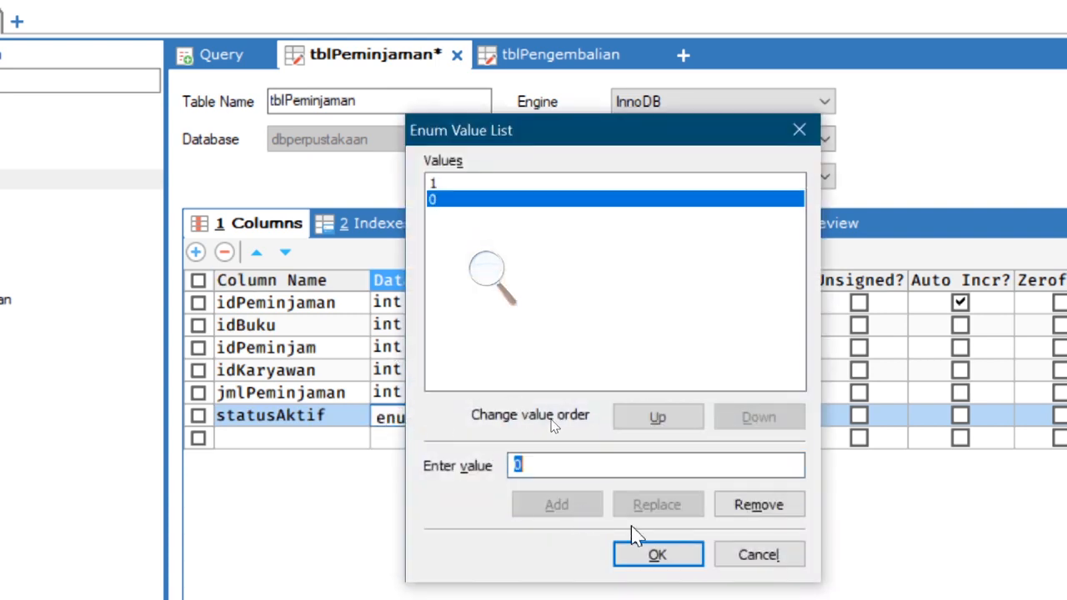
{"action": "left_click", "coordinate": [658, 555]}
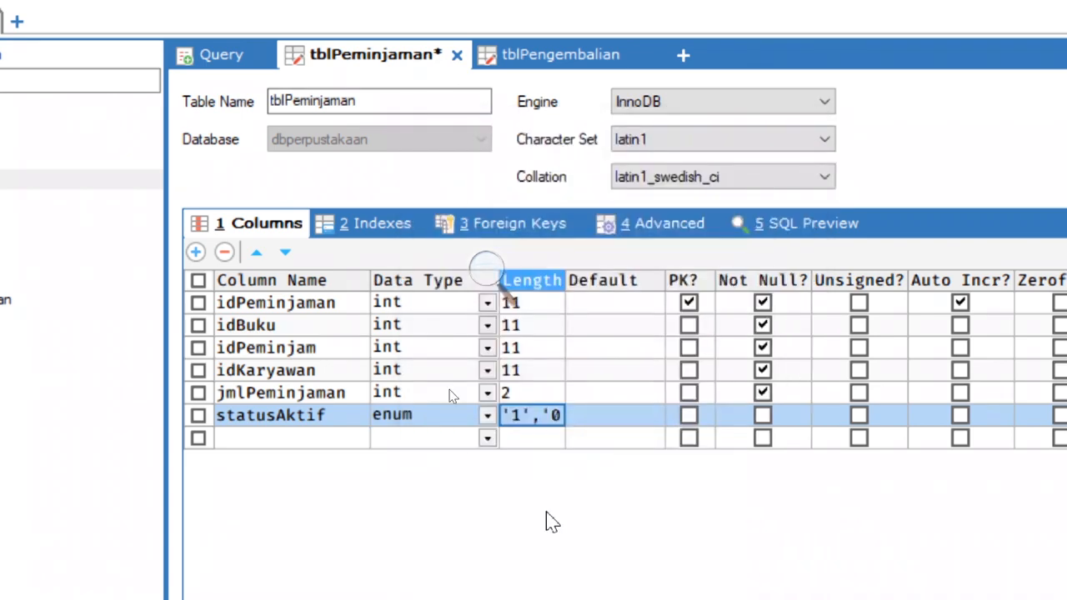
- Mark statusAktif in tblPeminjaman as not null and save the table changes
{"action": "left_click", "coordinate": [762, 419]}
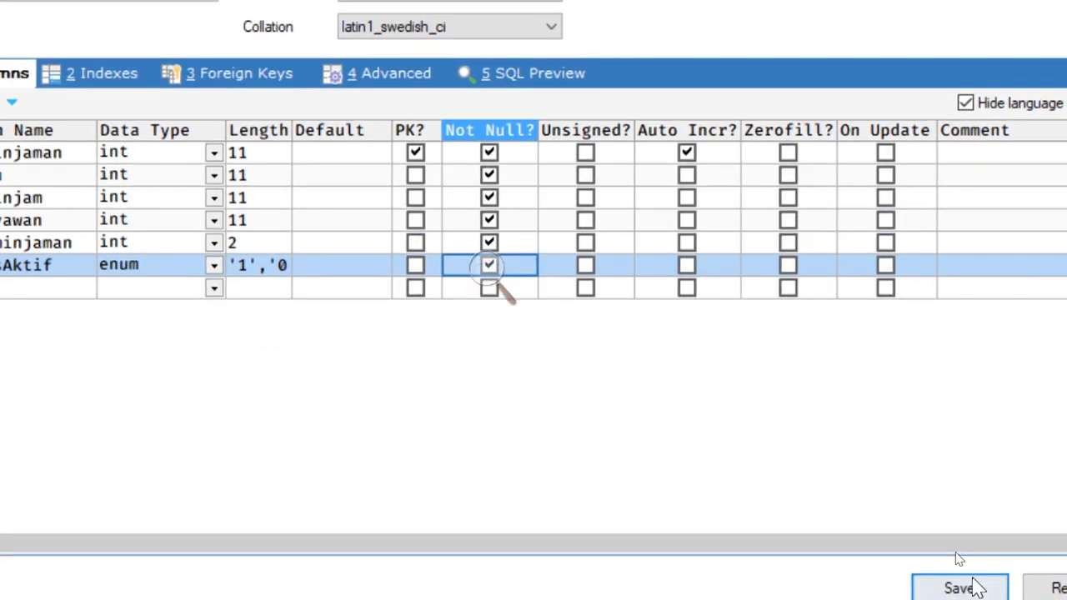
{"action": "left_click", "coordinate": [970, 587]}
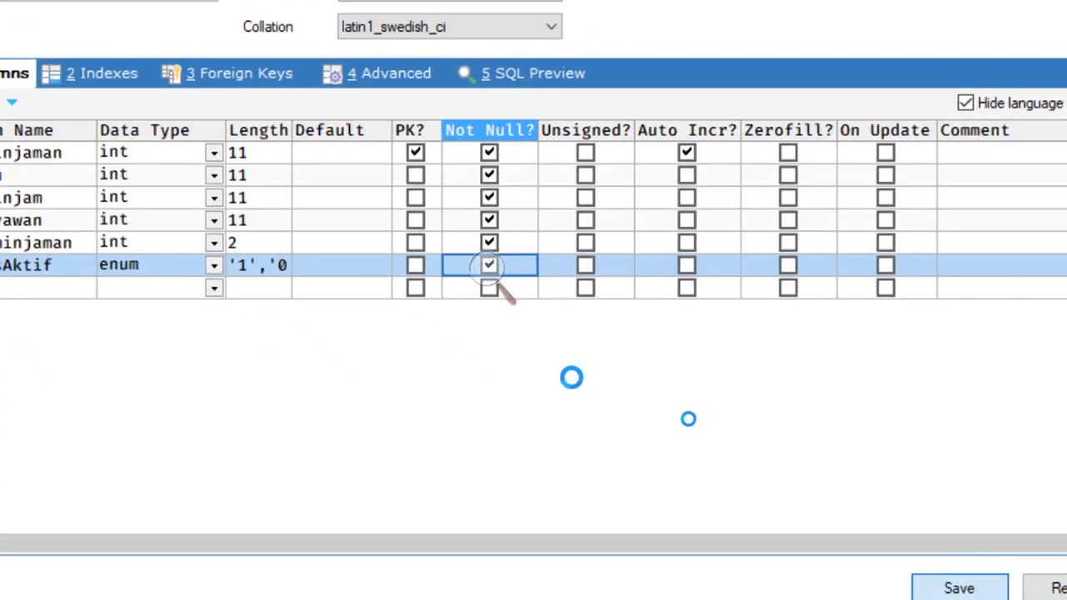
{"action": "left_click", "coordinate": [416, 294]}
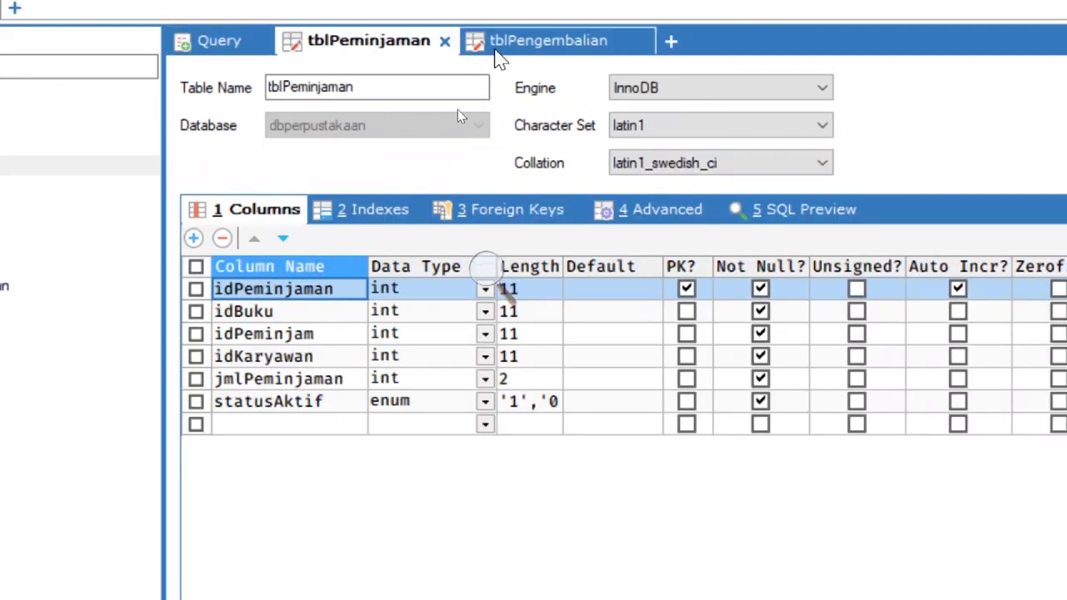
- In tblPengembalian, rename the statusAktif column to jmlPengembalian and set its data type to int with length 2
{"action": "left_click", "coordinate": [505, 48]}
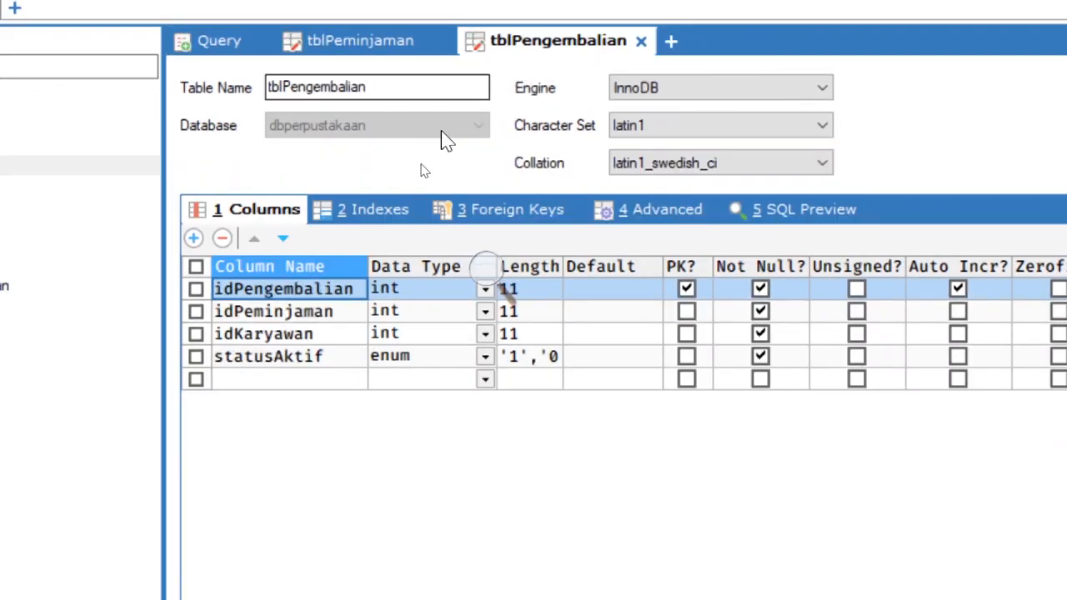
{"action": "left_click", "coordinate": [313, 361]}
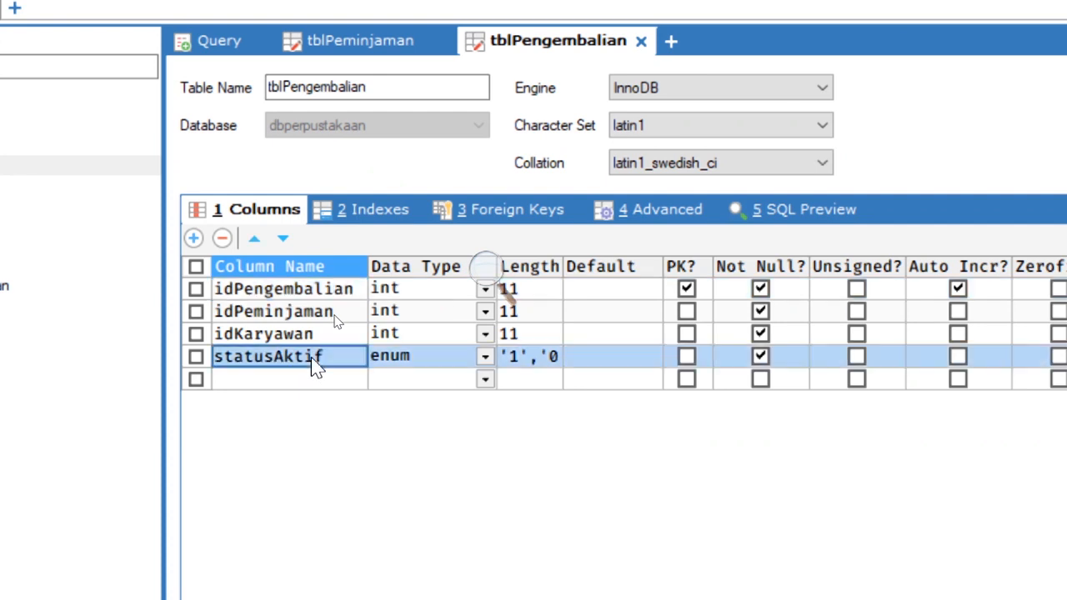
{"action": "type", "text": "j"}
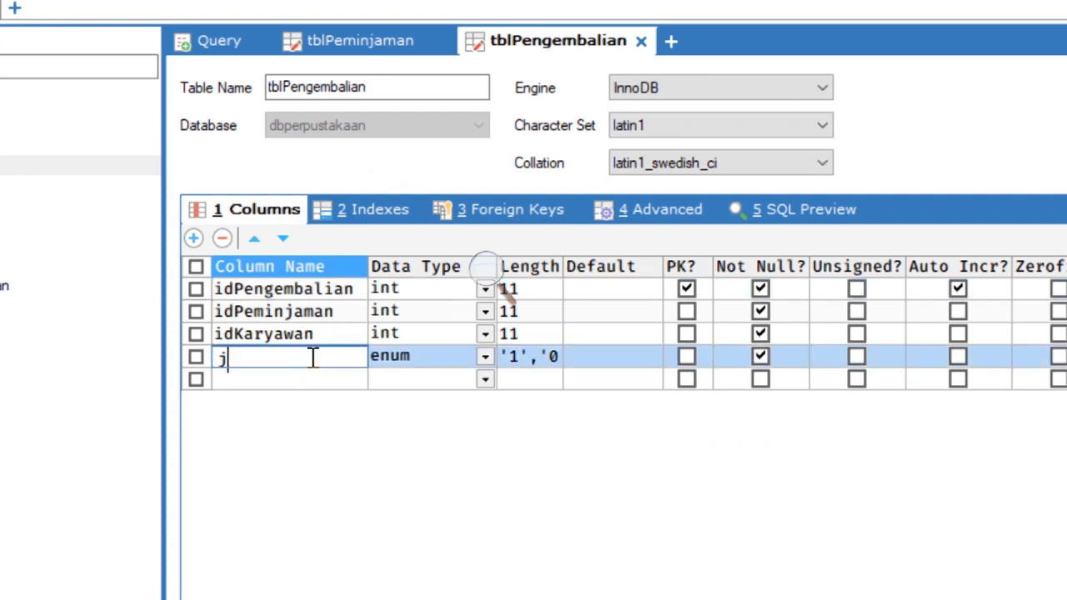
{"action": "type", "text": "mlPengembalian"}
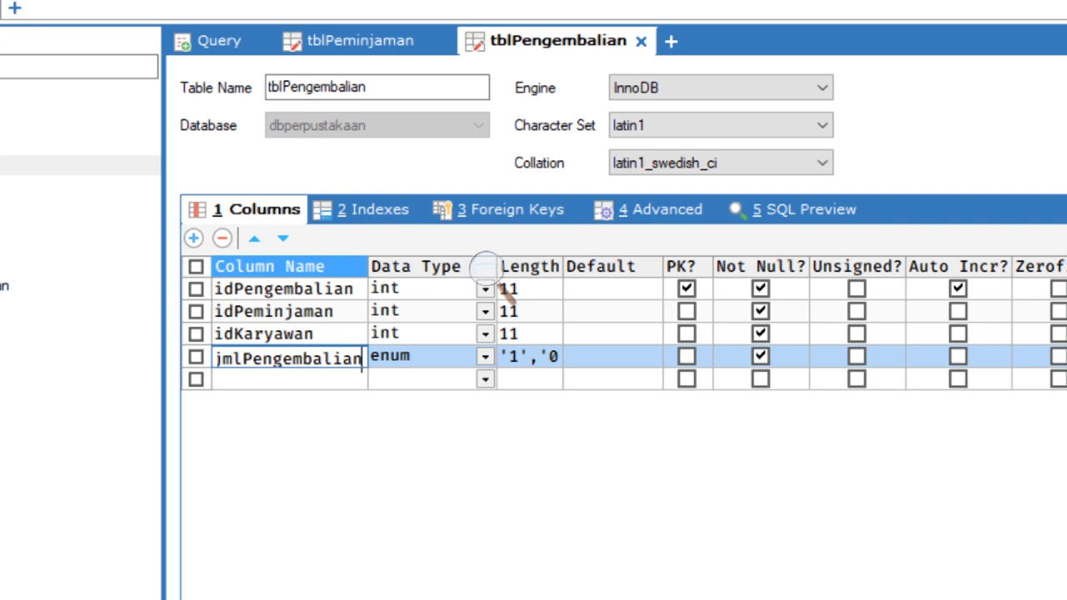
{"action": "left_click", "coordinate": [380, 360]}
{"action": "type", "text": "int"}
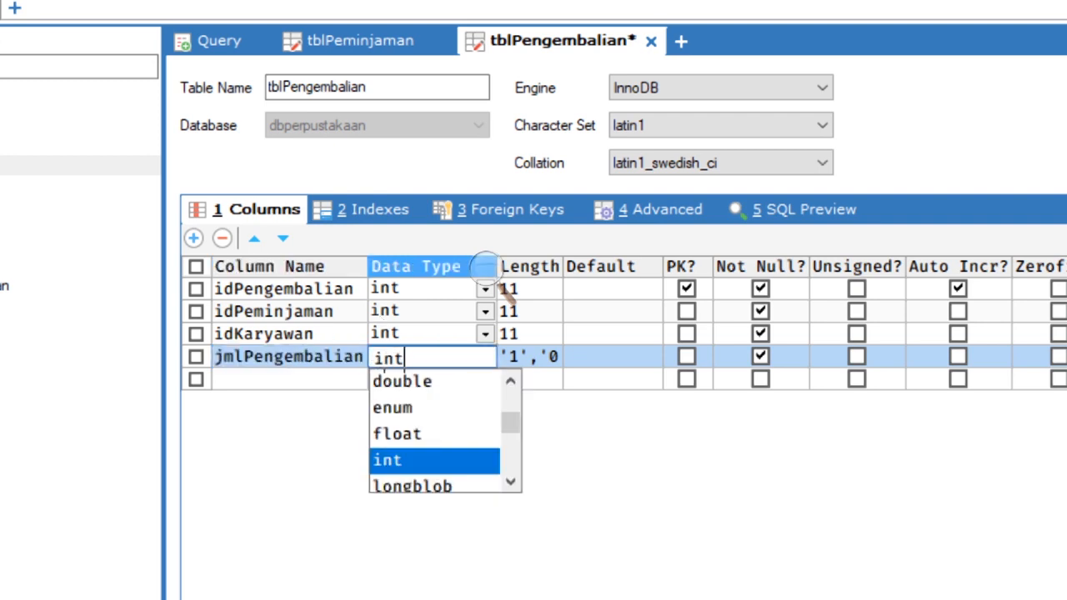
{"action": "left_click", "coordinate": [538, 360]}
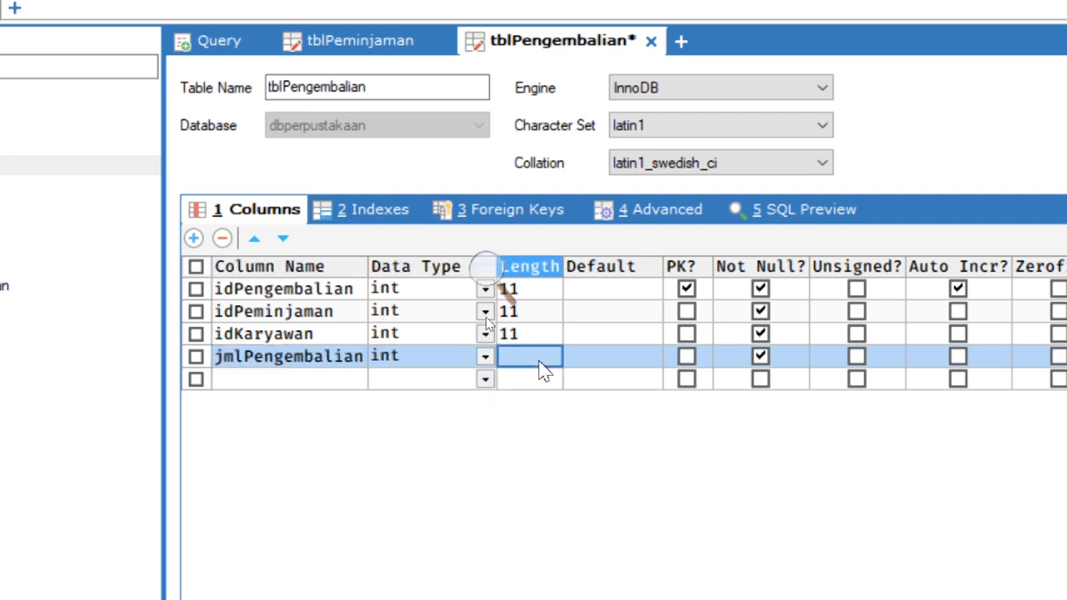
{"action": "type", "text": "2"}
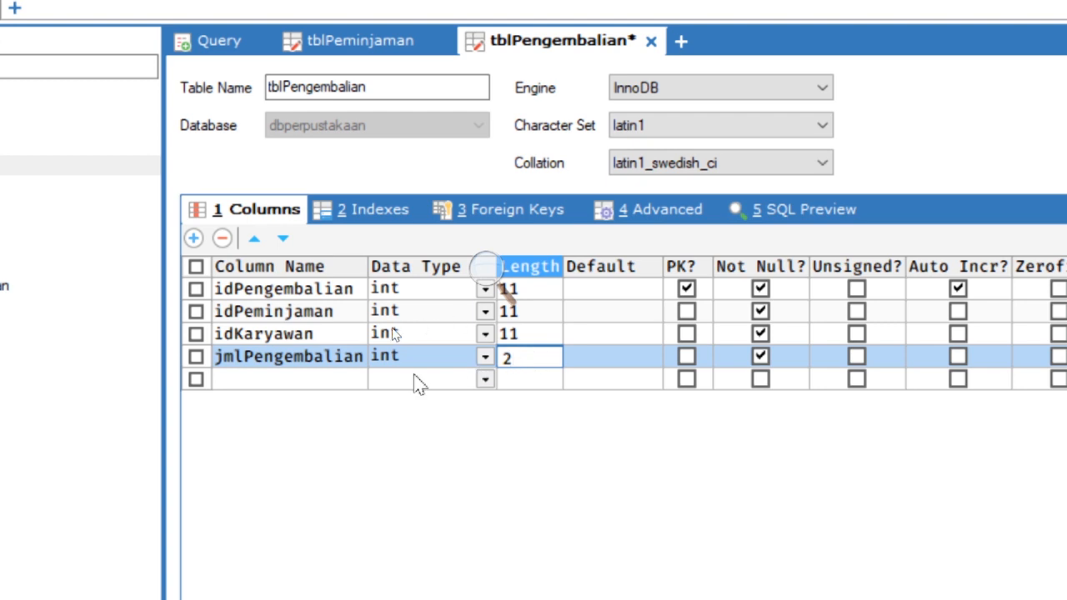
- Add a statusAktif column below jmlPengembalian in tblPengembalian with data type enum and the values 1 and 0
{"action": "left_click", "coordinate": [319, 379]}
{"action": "type", "text": "statusAktif"}
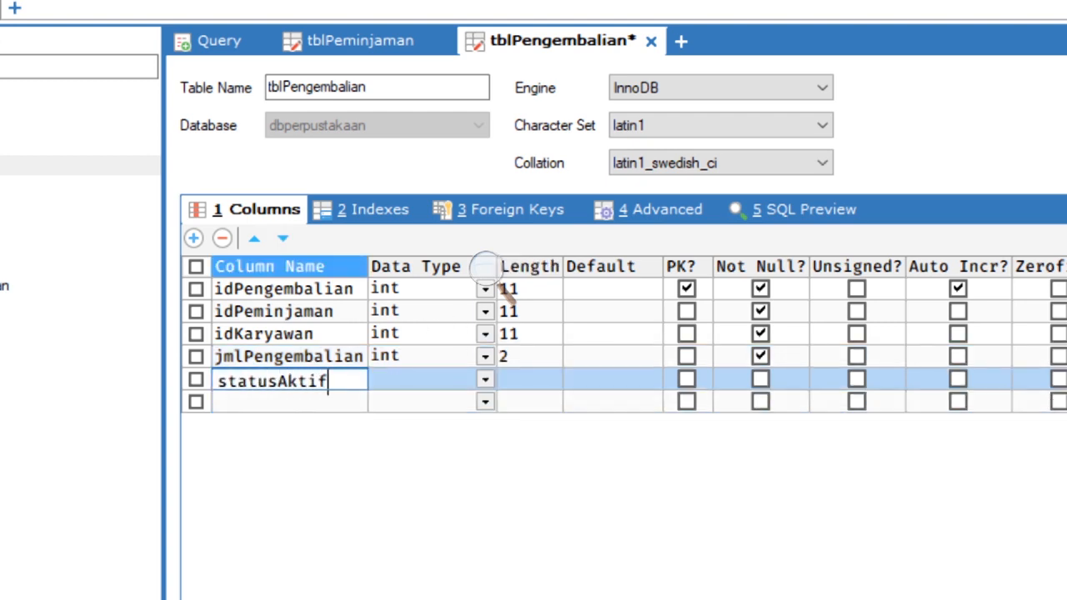
{"action": "left_click", "coordinate": [389, 381]}
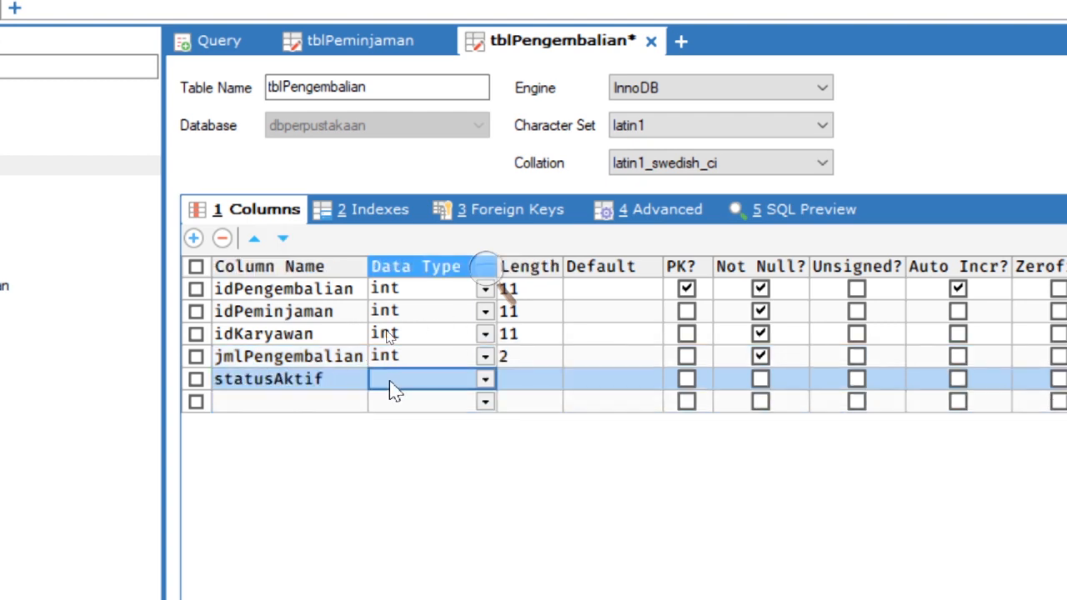
{"action": "type", "text": "enum"}
{"action": "key", "text": "Return"}
{"action": "type", "text": "1"}
{"action": "left_click", "coordinate": [554, 492]}
{"action": "type", "text": "0"}
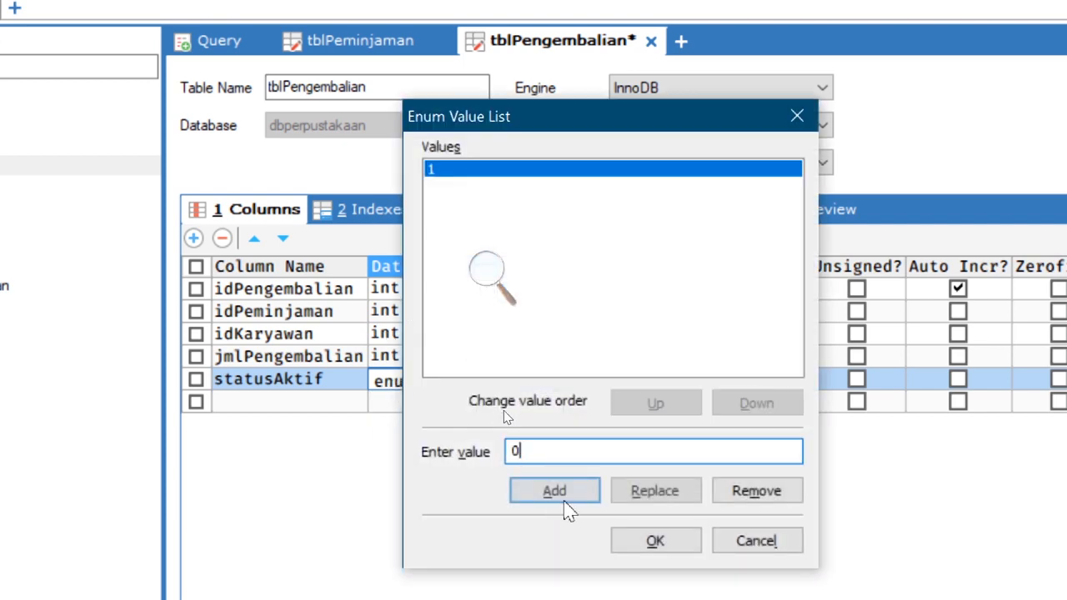
{"action": "left_click", "coordinate": [586, 498]}
{"action": "left_click", "coordinate": [655, 541]}
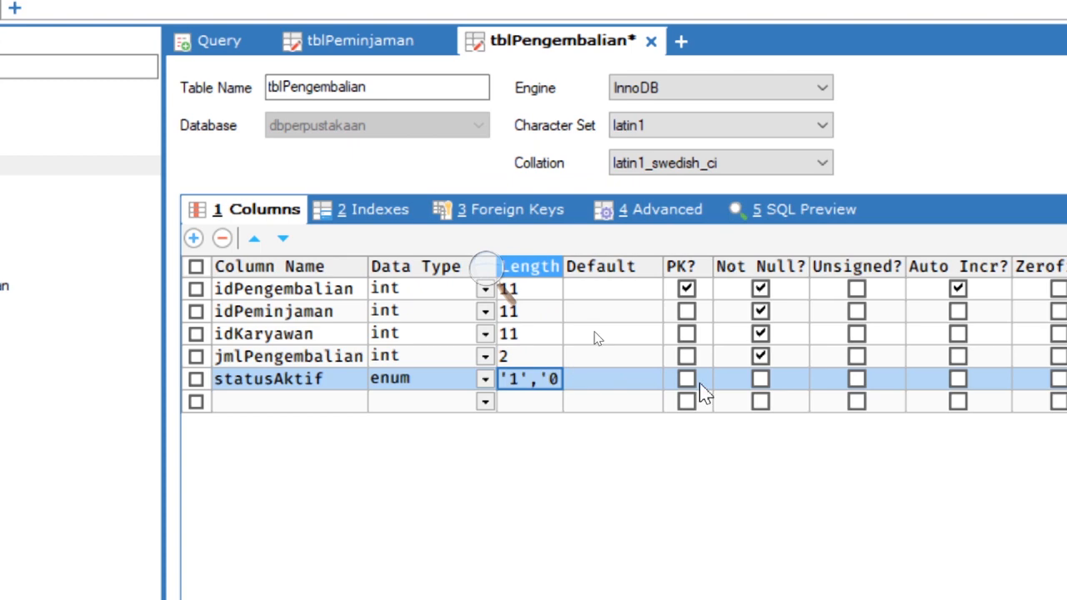
- Mark statusAktif in tblPengembalian as not null and save the table changes
{"action": "left_click", "coordinate": [747, 384]}
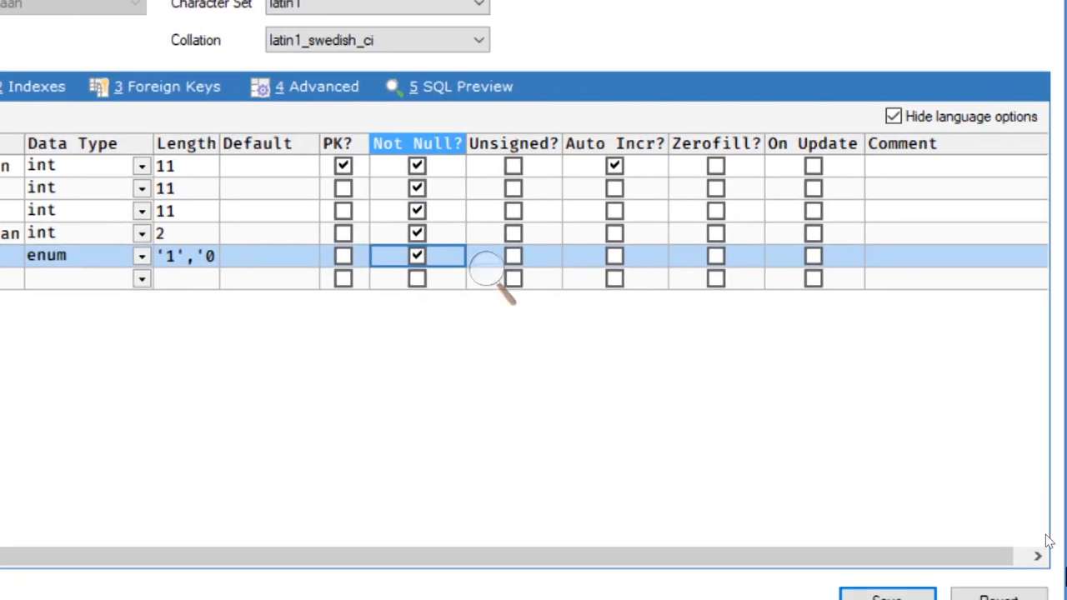
{"action": "left_click", "coordinate": [888, 594]}
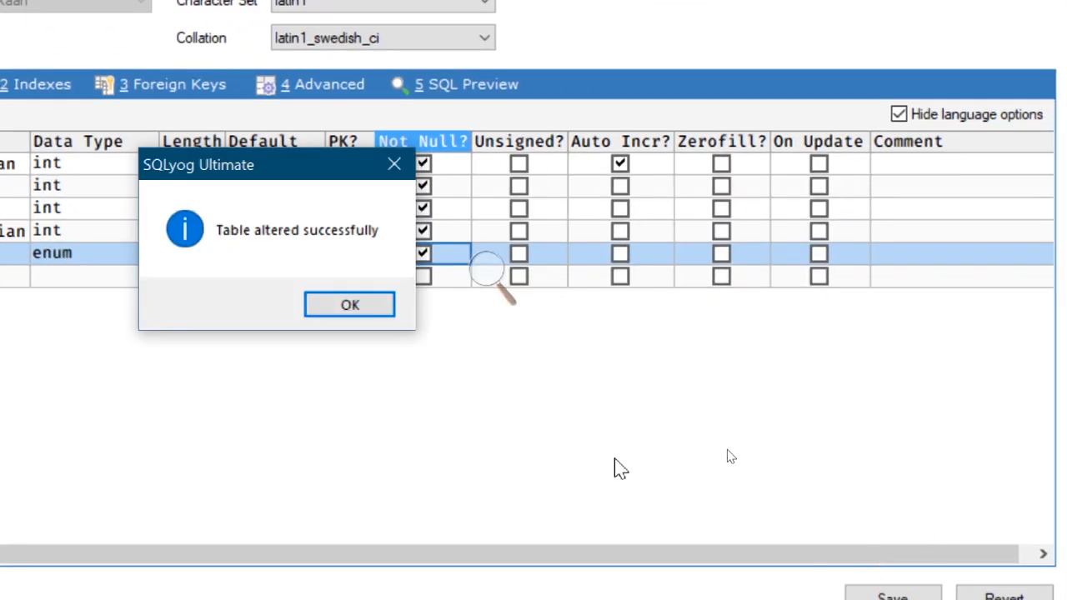
{"action": "left_click", "coordinate": [338, 310]}
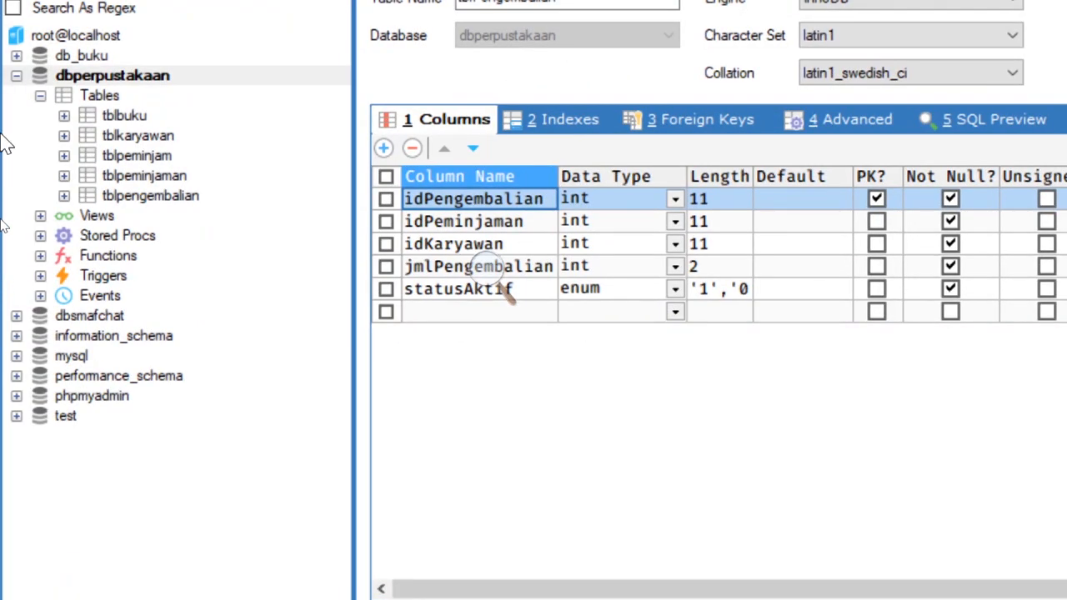
- Open tblbuku for altering and turn its statusAktif column into stokBuku with data type int and length 4
{"action": "left_click", "coordinate": [133, 116]}
{"action": "right_click", "coordinate": [137, 115]}
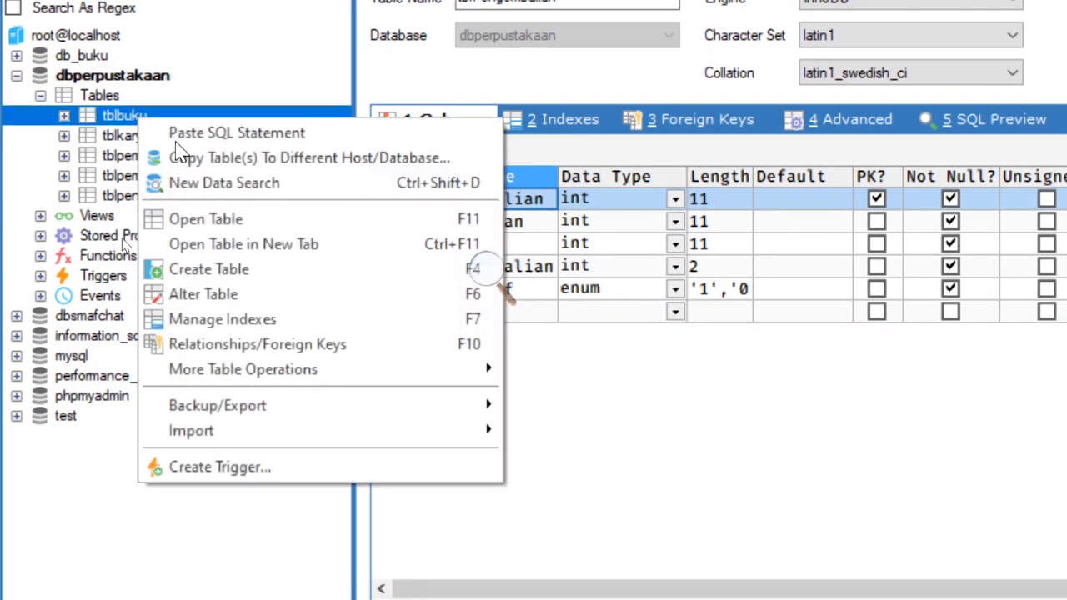
{"action": "left_click", "coordinate": [219, 288]}
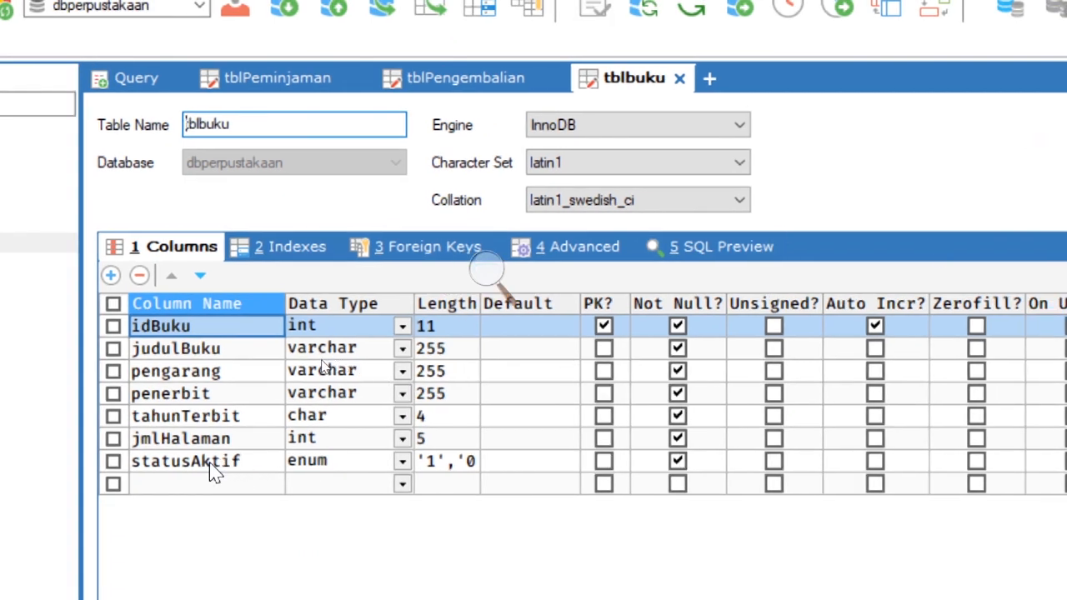
{"action": "left_click", "coordinate": [205, 461]}
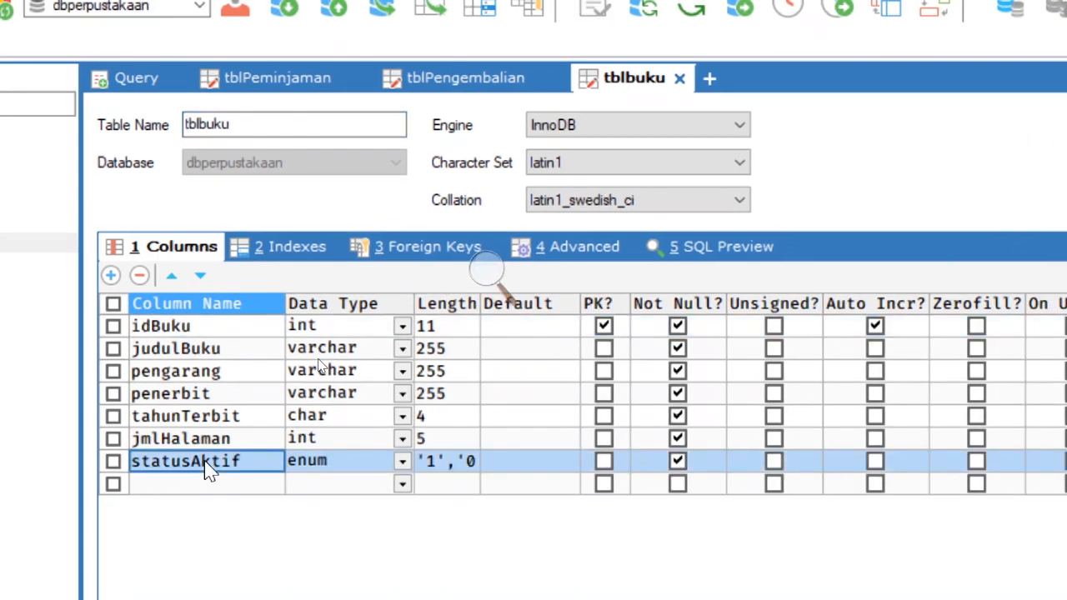
{"action": "type", "text": "stokBuku"}
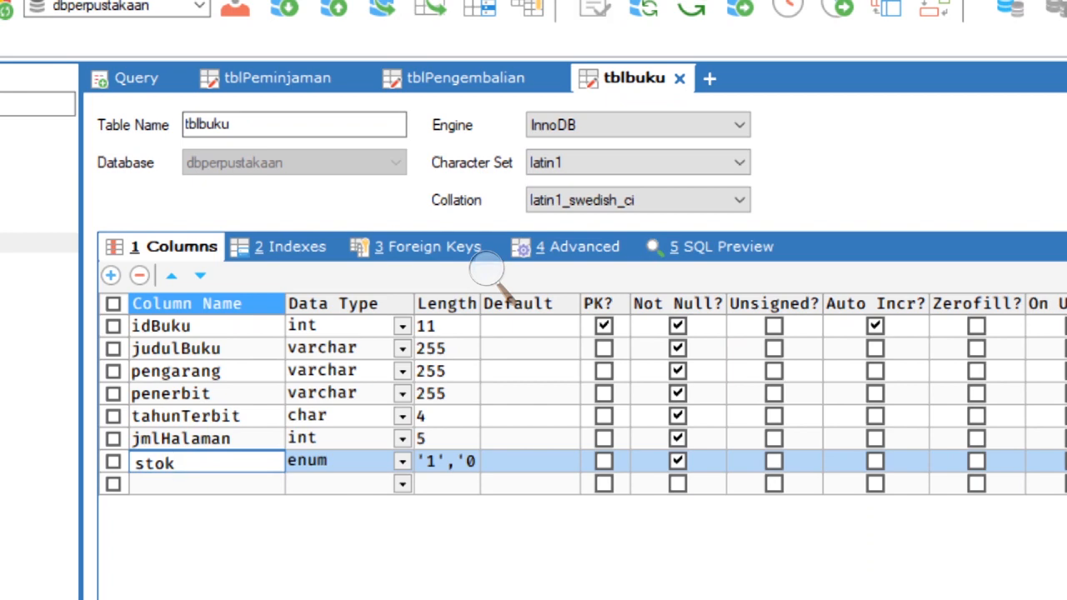
{"action": "left_click", "coordinate": [328, 468]}
{"action": "type", "text": "int"}
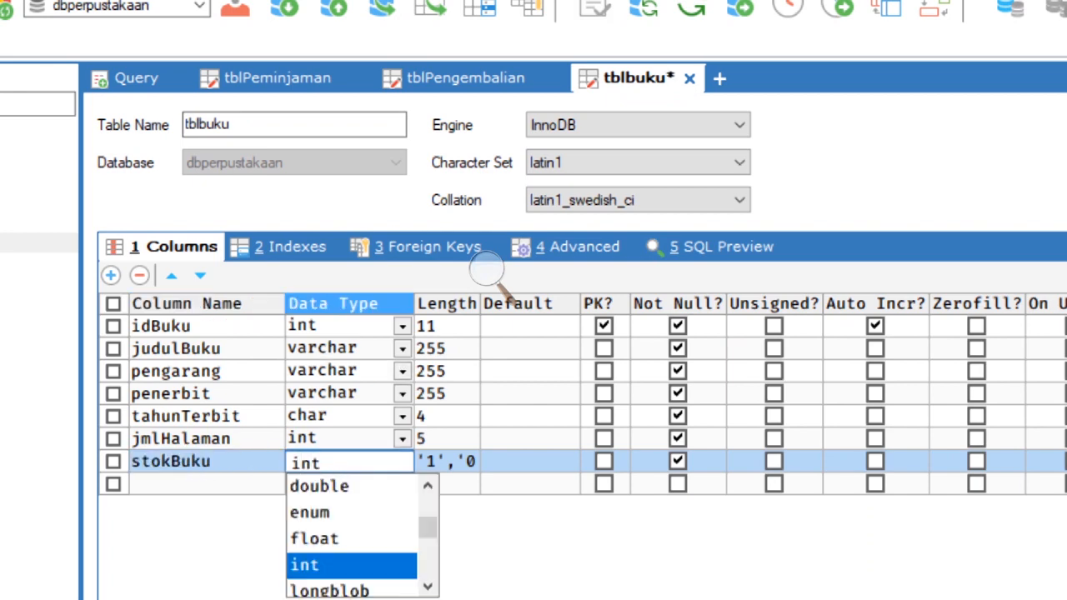
{"action": "left_click", "coordinate": [467, 461]}
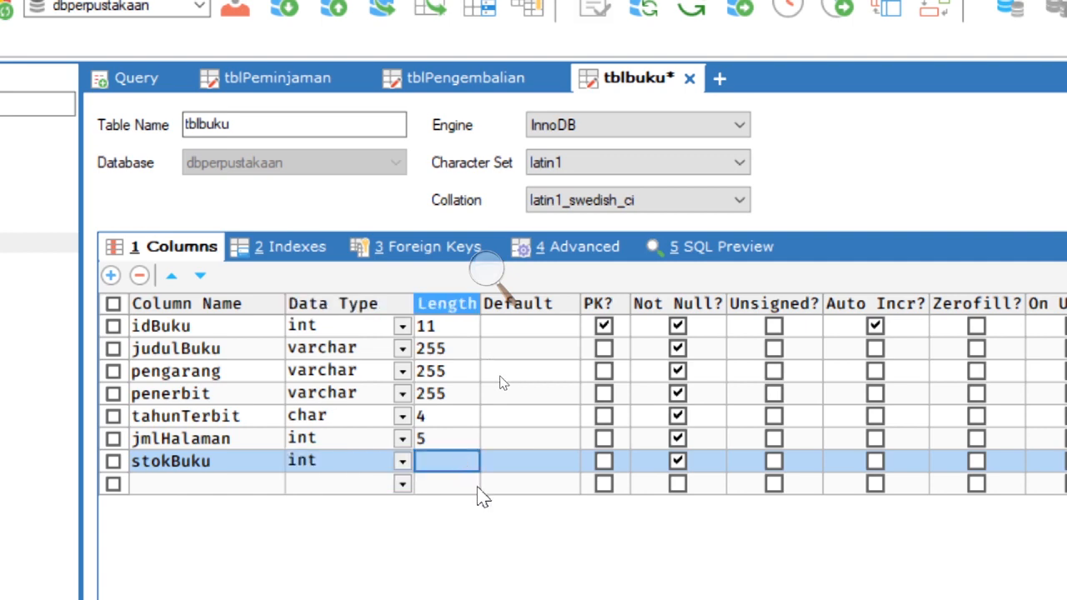
{"action": "type", "text": "4"}
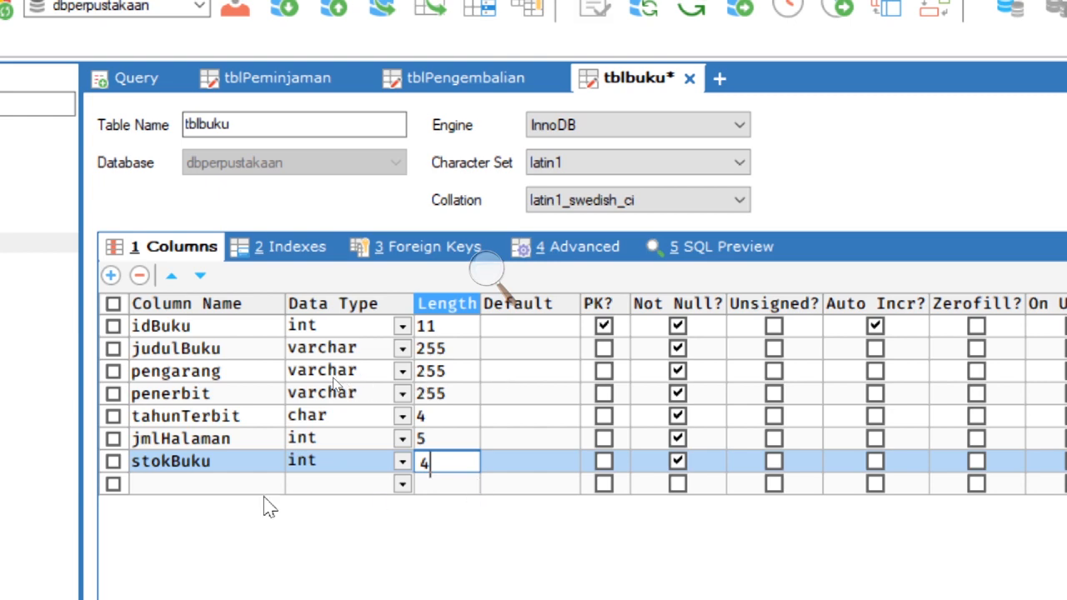
- Add a statusAktif column below stokBuku in tblbuku with data type enum and the values 1 and 0
{"action": "left_click", "coordinate": [191, 486]}
{"action": "type", "text": "statusA"}
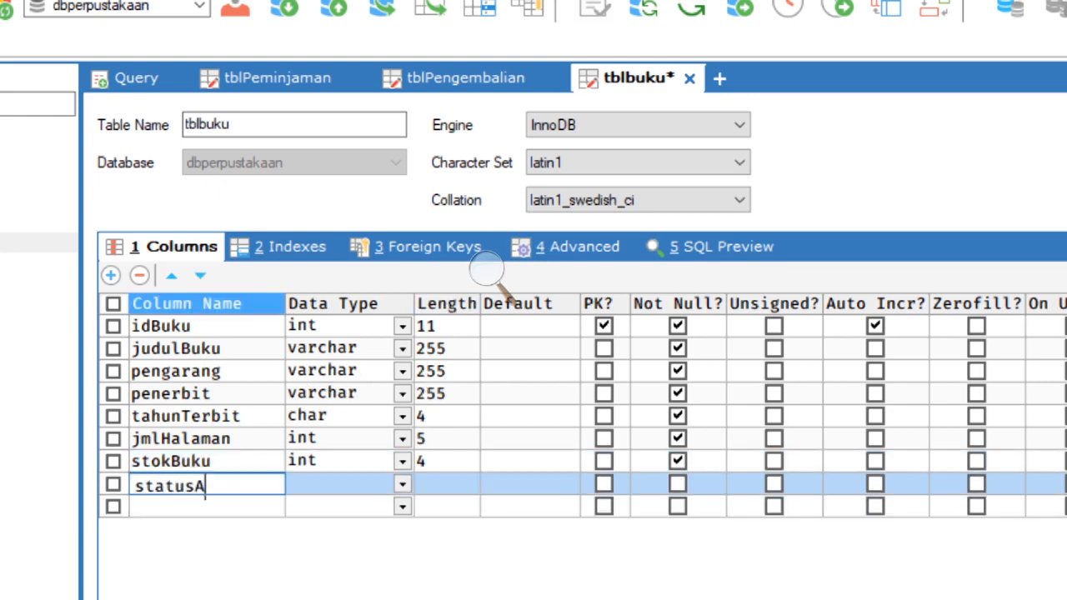
{"action": "type", "text": "krif"}
{"action": "left_click", "coordinate": [307, 496]}
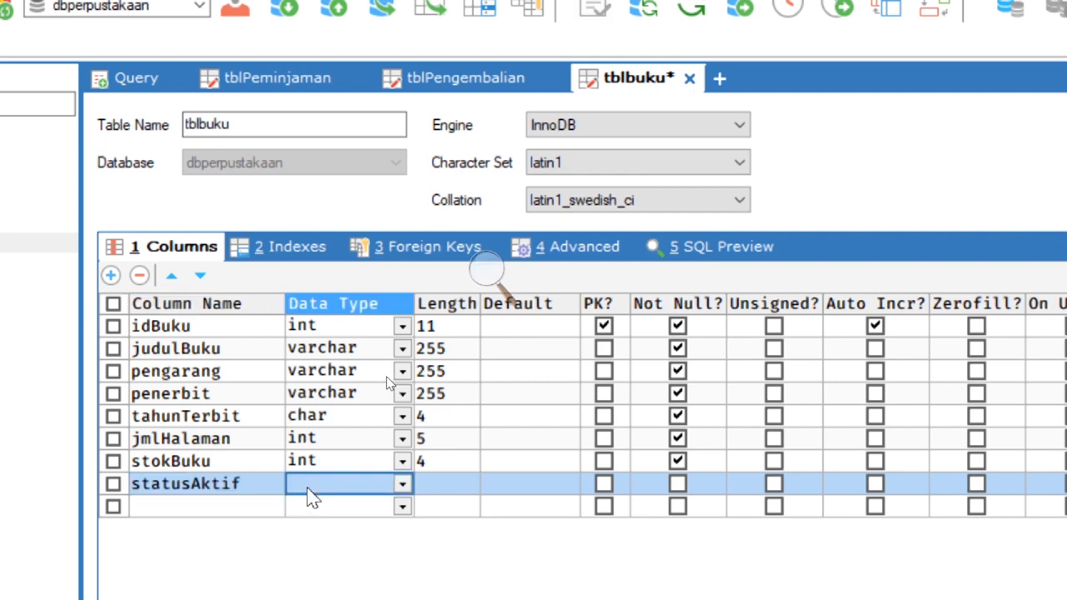
{"action": "type", "text": "enum"}
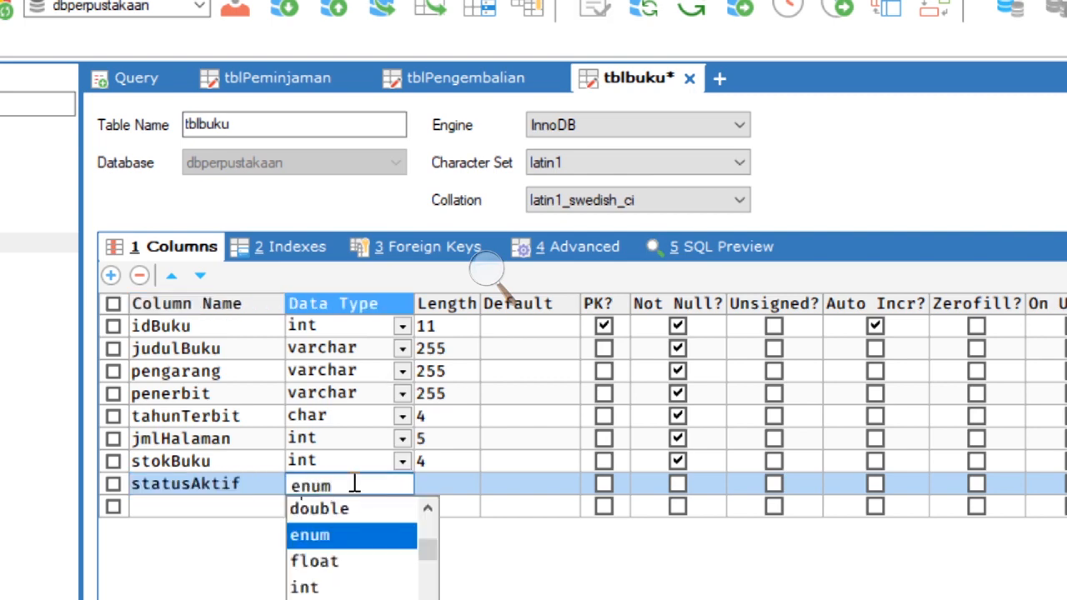
{"action": "left_click", "coordinate": [458, 483]}
{"action": "type", "text": "1"}
{"action": "left_click", "coordinate": [472, 528]}
{"action": "type", "text": "0"}
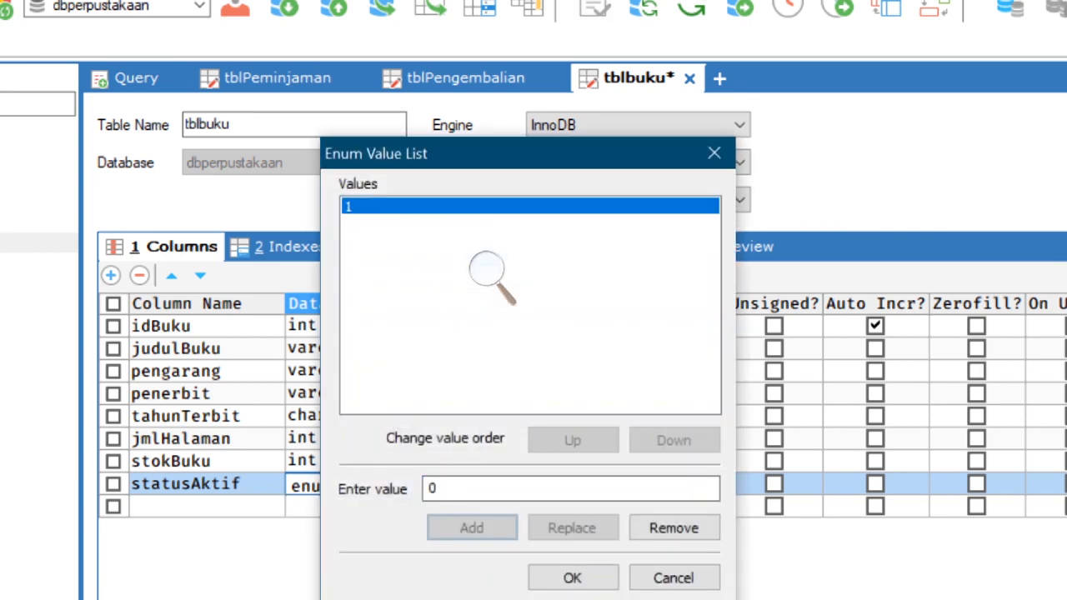
{"action": "left_click", "coordinate": [469, 527]}
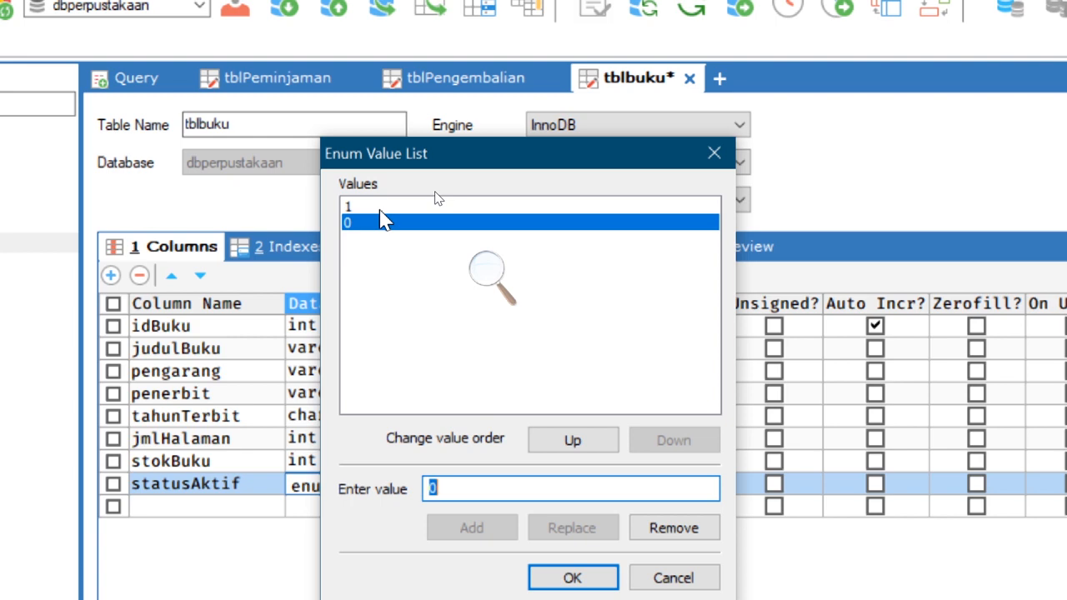
{"action": "left_click", "coordinate": [553, 576]}
- Mark statusAktif in tblbuku as not null and save the table changes
{"action": "left_click", "coordinate": [674, 482]}
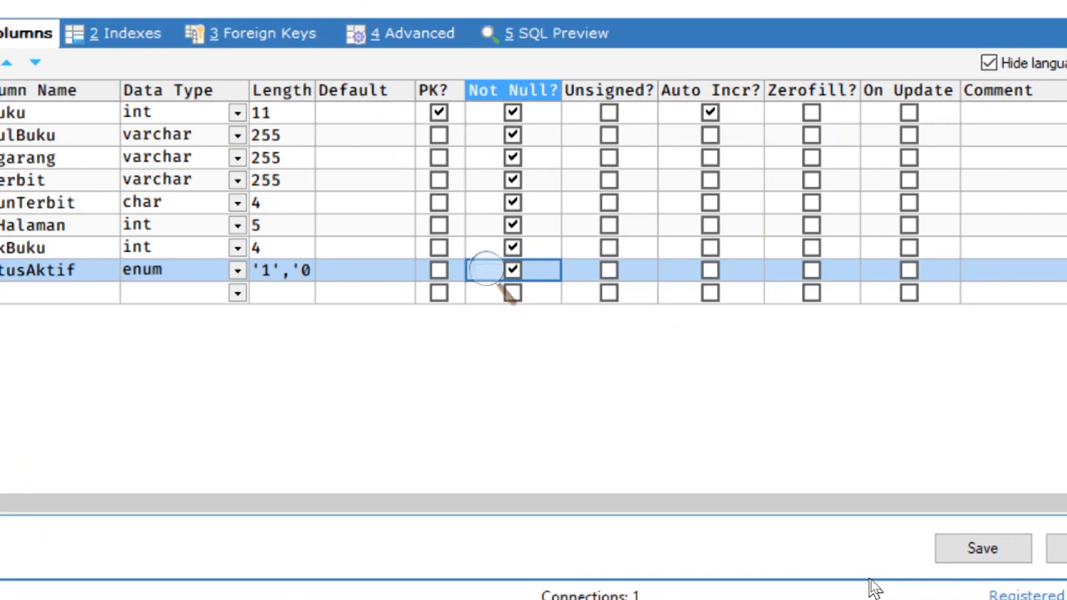
{"action": "left_click", "coordinate": [937, 559]}
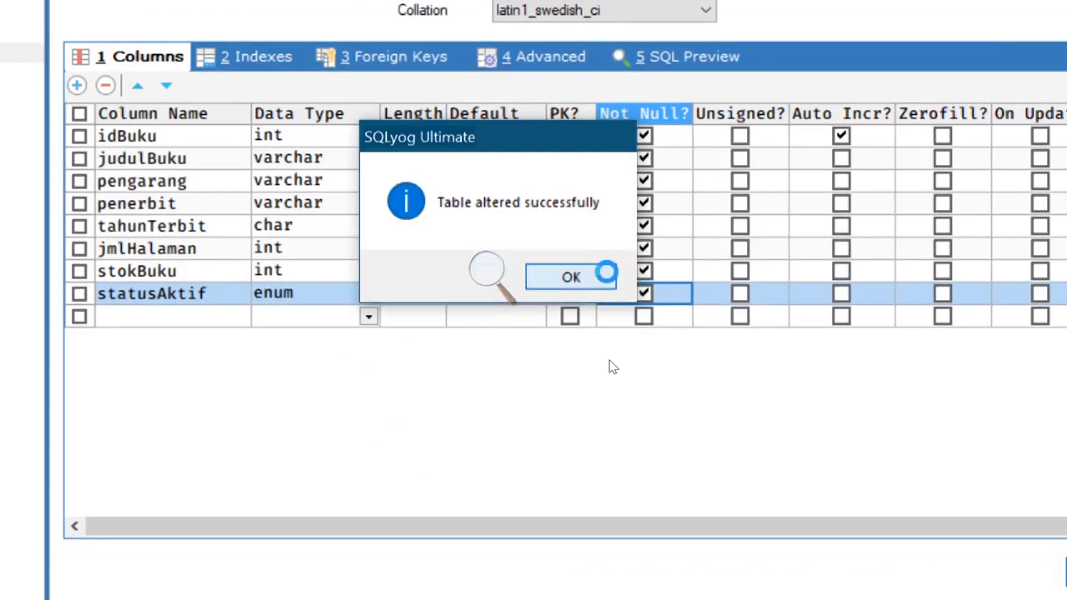
{"action": "left_click", "coordinate": [600, 277]}
- Write and run a query that selects all rows from dbPerpustakaan.`tblbuku`
{"action": "left_click", "coordinate": [178, 86]}
{"action": "type", "text": "select * from "}
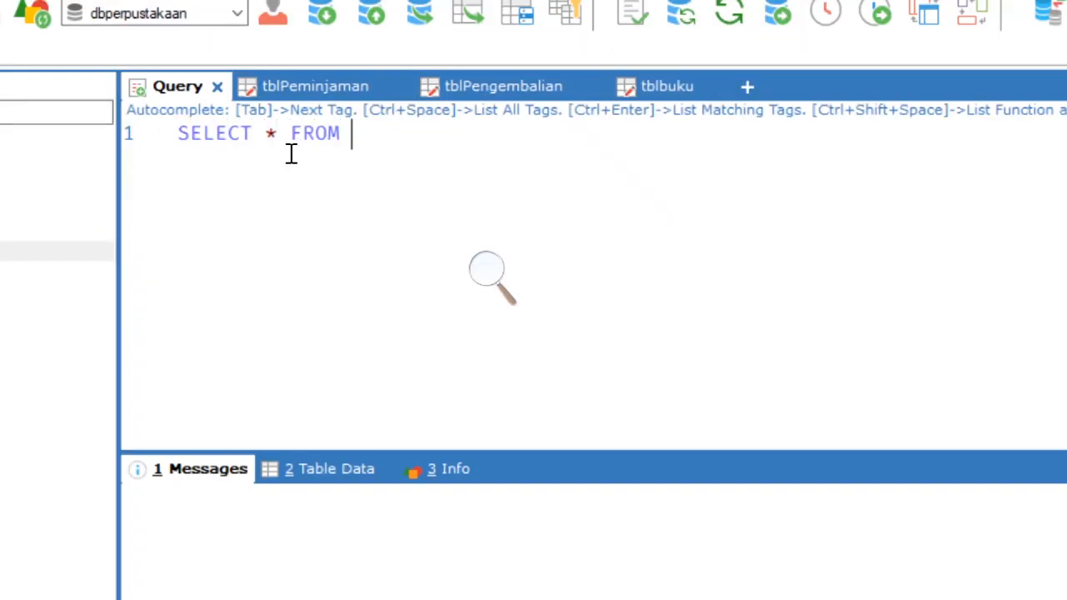
{"action": "type", "text": "dbPerpus"}
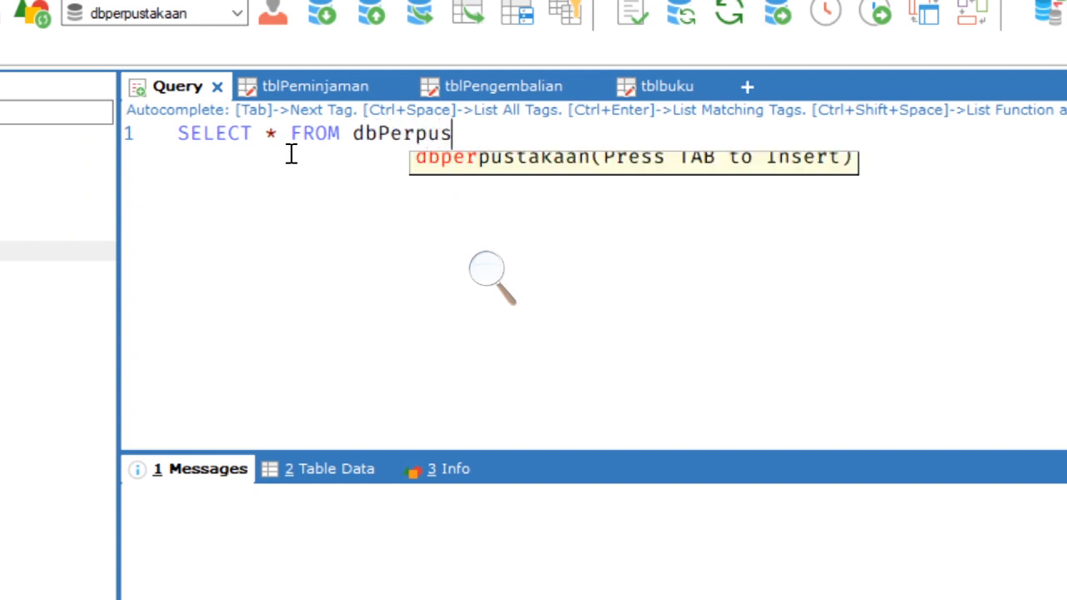
{"action": "type", "text": "takaan."}
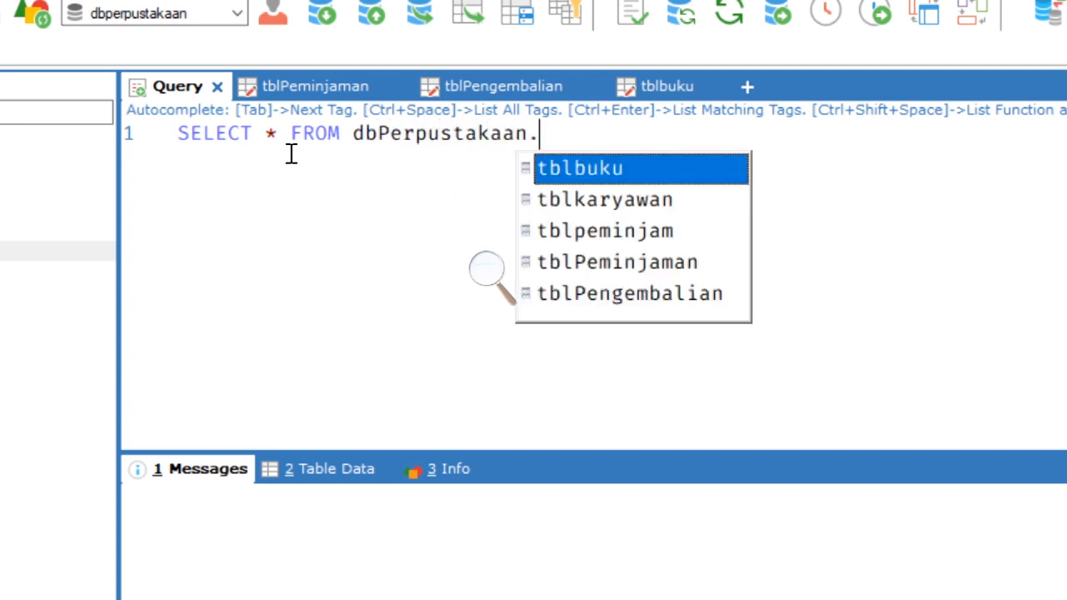
{"action": "key", "text": "Return"}
{"action": "key", "text": "ctrl+a"}
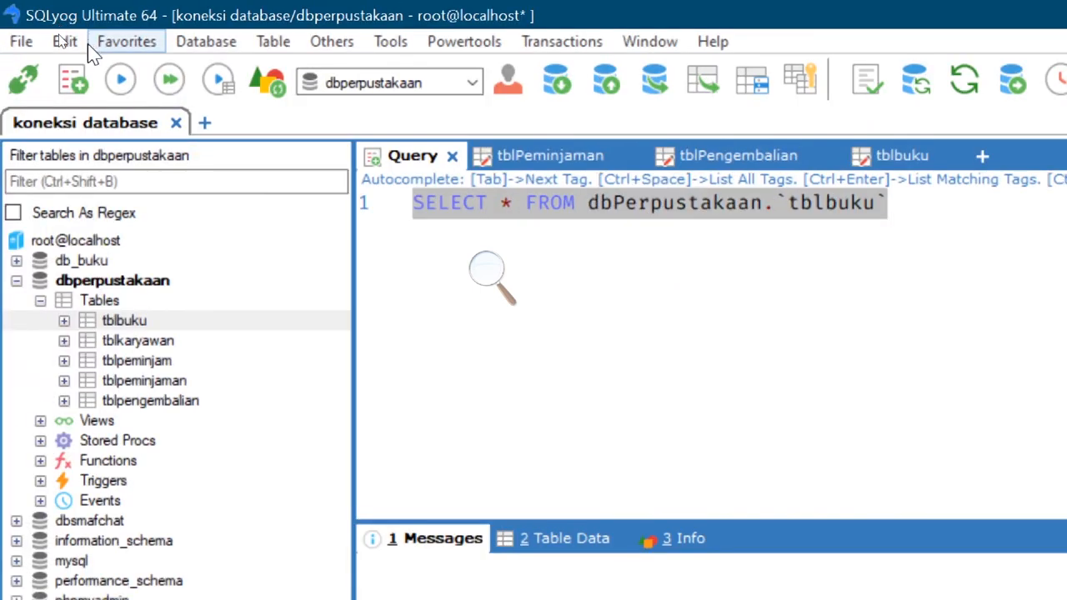
{"action": "left_click", "coordinate": [120, 79]}
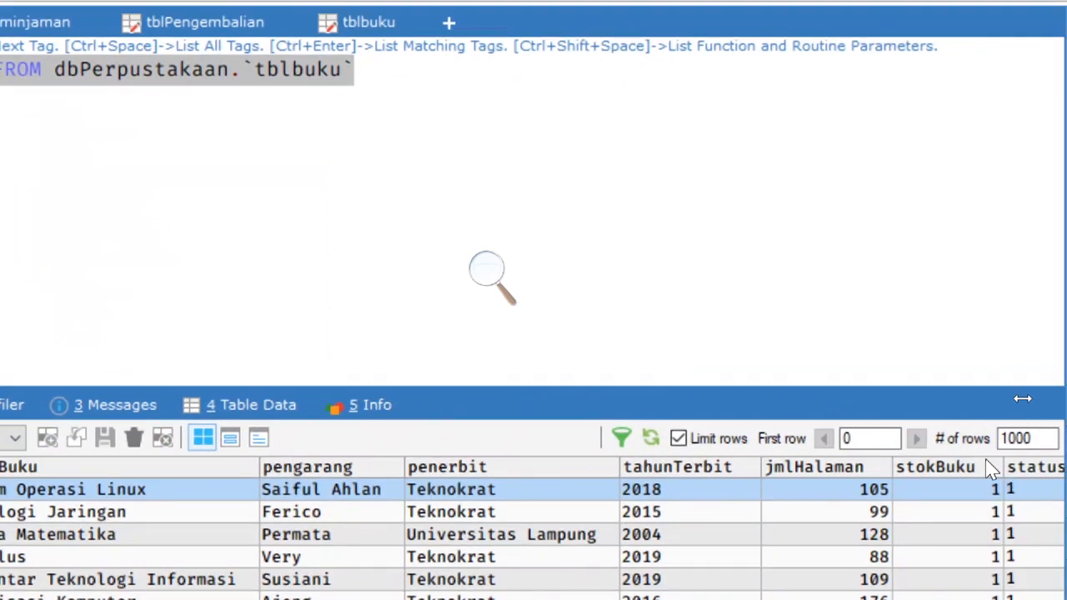
- Check the stokBuku column in the query result and review the column definitions of tblbuku
{"action": "left_click", "coordinate": [997, 489]}
{"action": "left_click_drag", "start_coordinate": [1003, 470], "coordinate": [931, 470]}
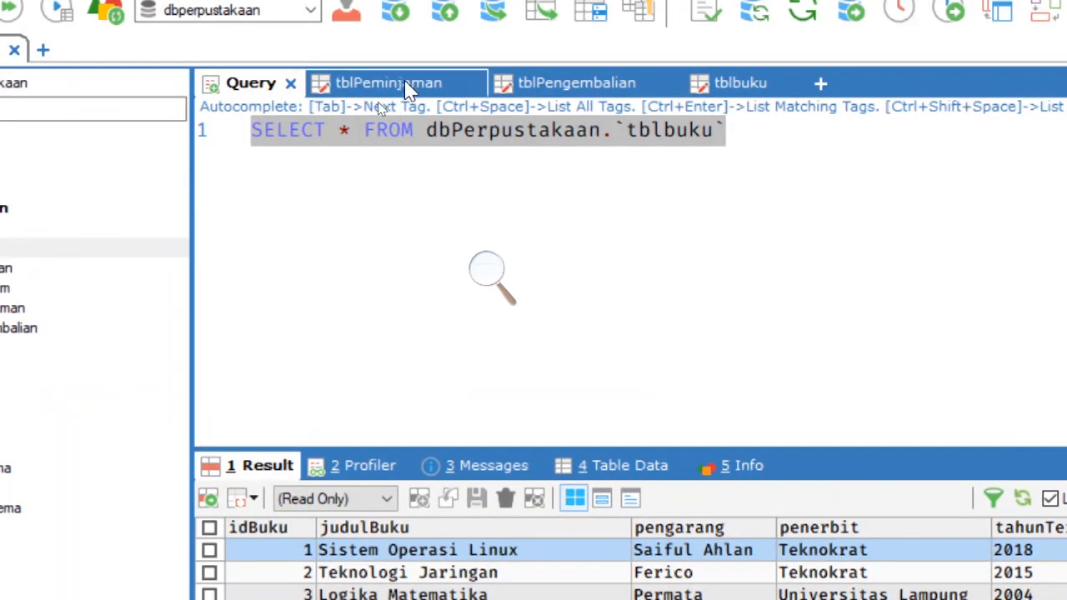
{"action": "left_click", "coordinate": [756, 94]}
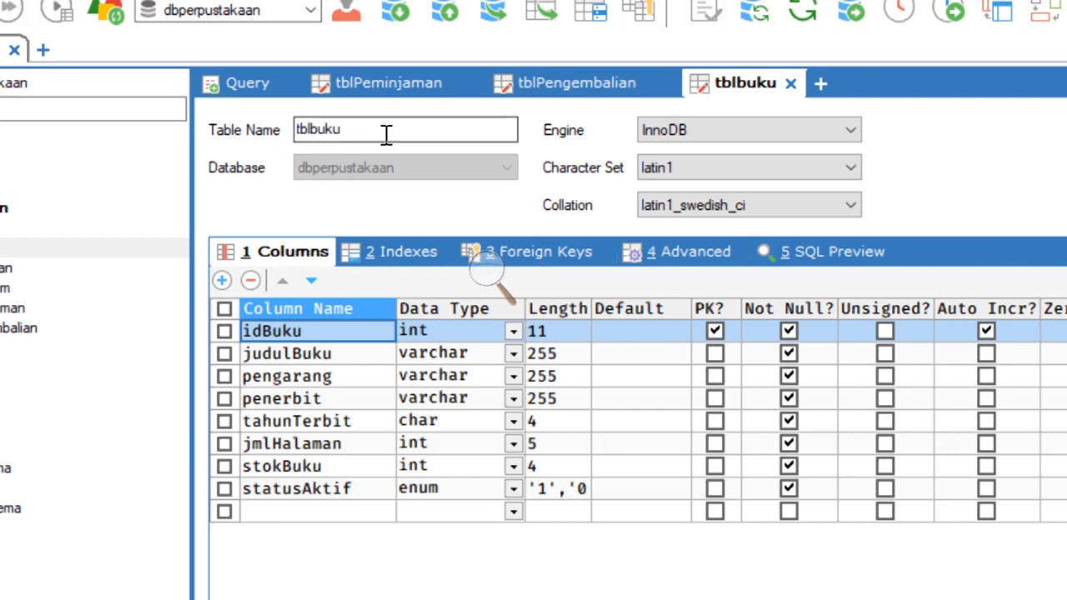
{"action": "left_click", "coordinate": [247, 84]}
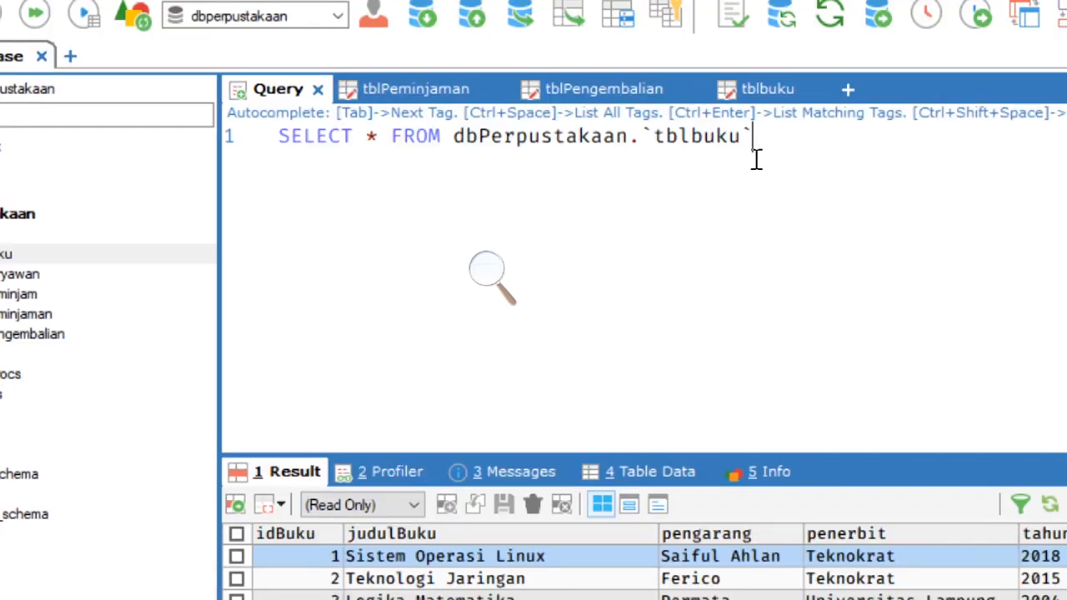
- Clear the query text and close the open tblPeminjaman, tblPengembalian and tblbuku designs
{"action": "key", "text": "ctrl+a"}
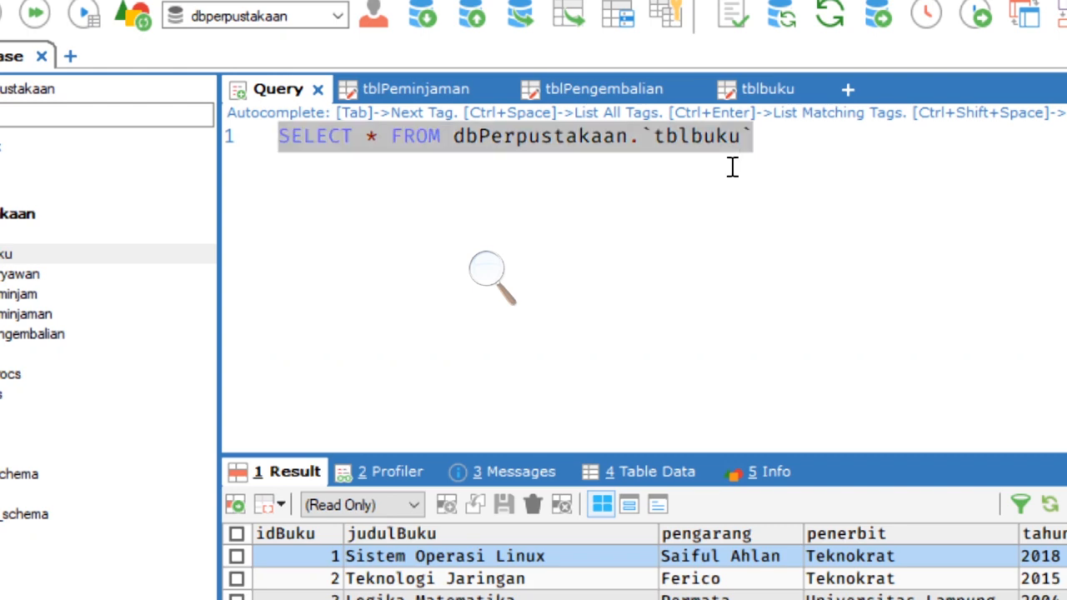
{"action": "key", "text": "BackSpace"}
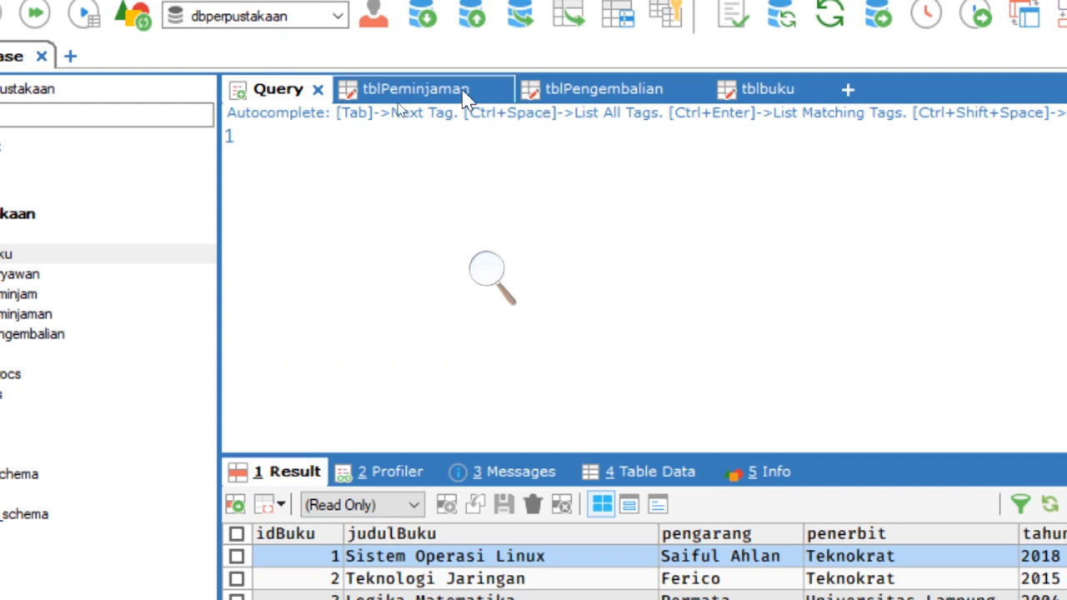
{"action": "left_click", "coordinate": [498, 88]}
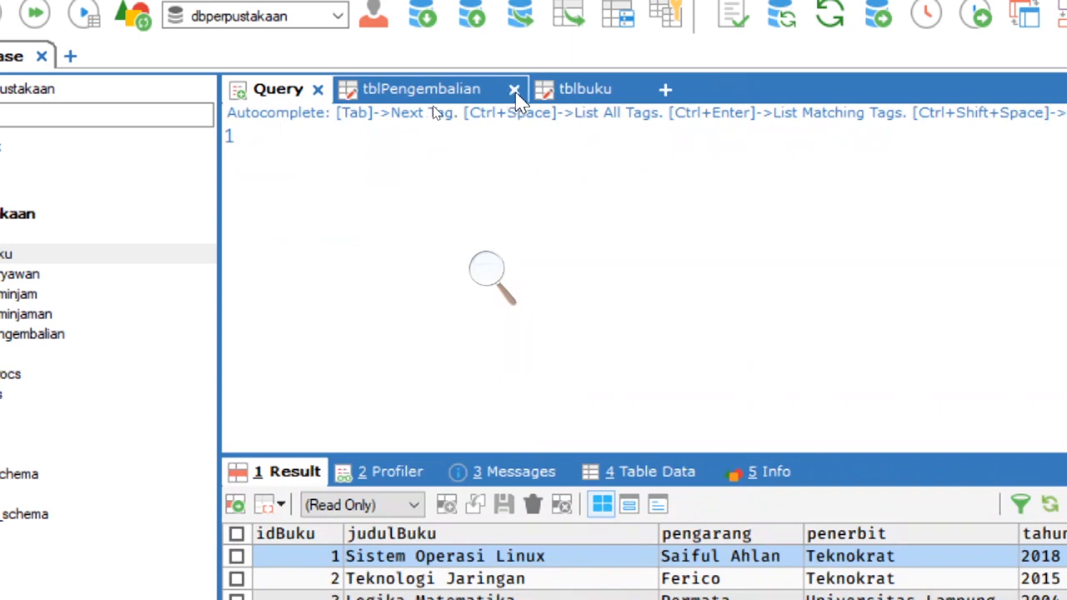
{"action": "left_click", "coordinate": [514, 91]}
{"action": "left_click", "coordinate": [439, 89]}
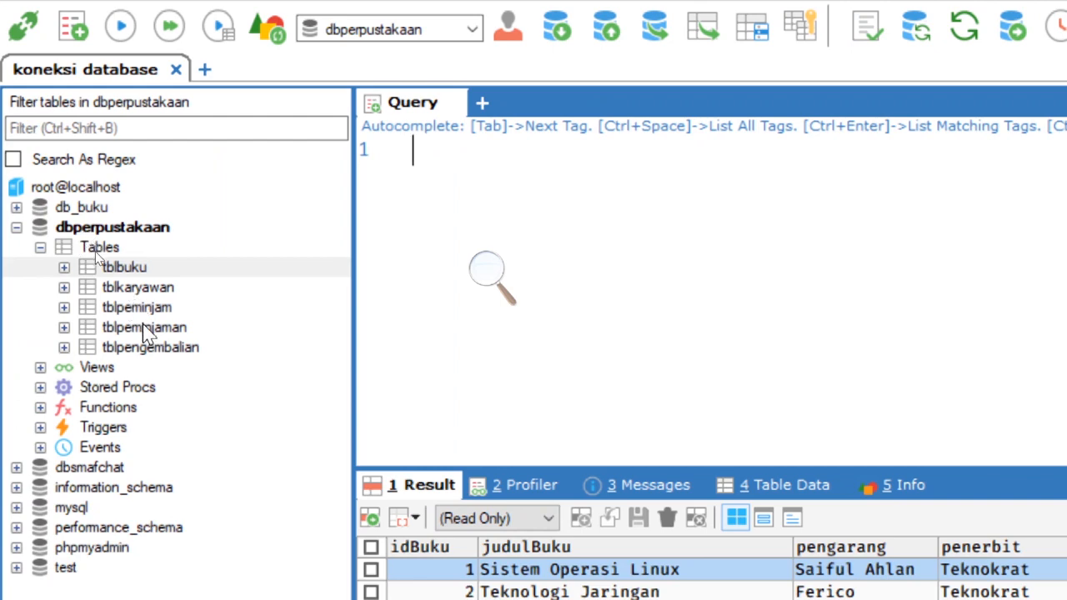
- Open the table data of tblpeminjaman and enter 1 as idBuku in the new row
{"action": "left_click", "coordinate": [143, 327]}
{"action": "left_click", "coordinate": [749, 484]}
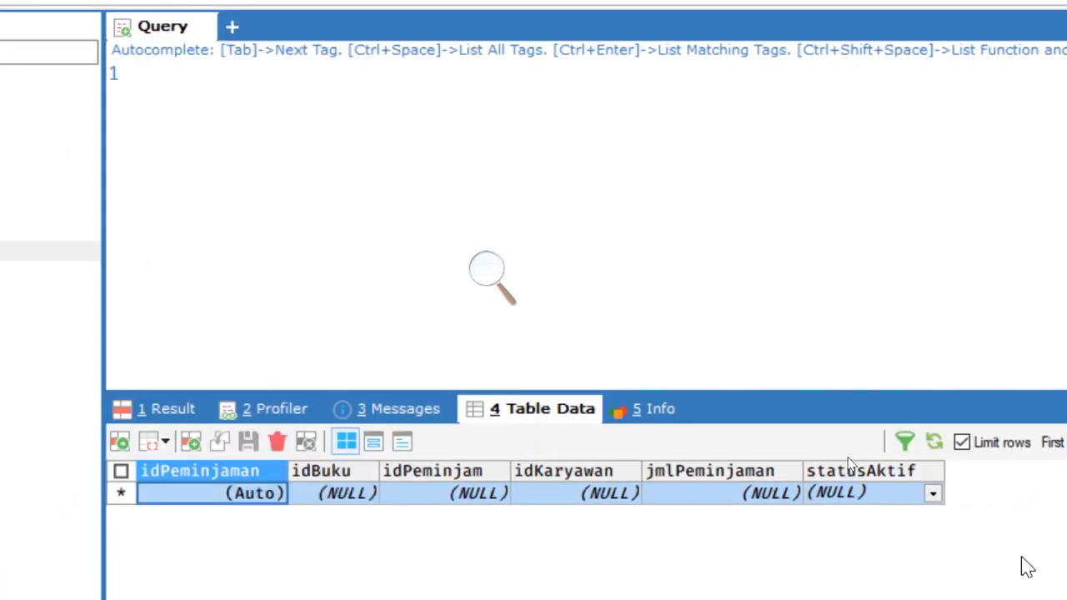
{"action": "left_click", "coordinate": [361, 502]}
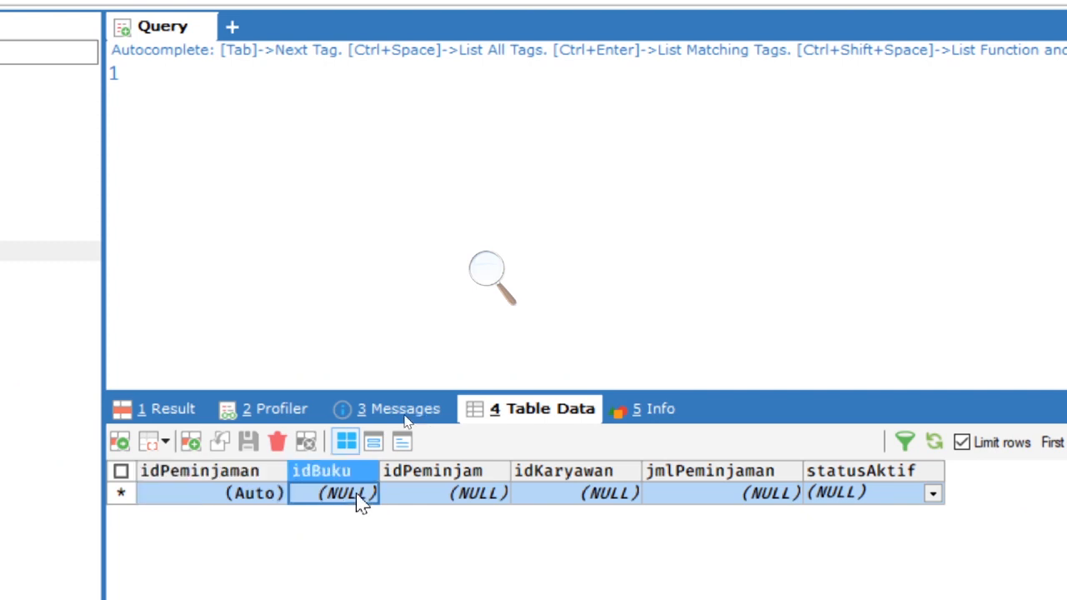
{"action": "type", "text": "1"}
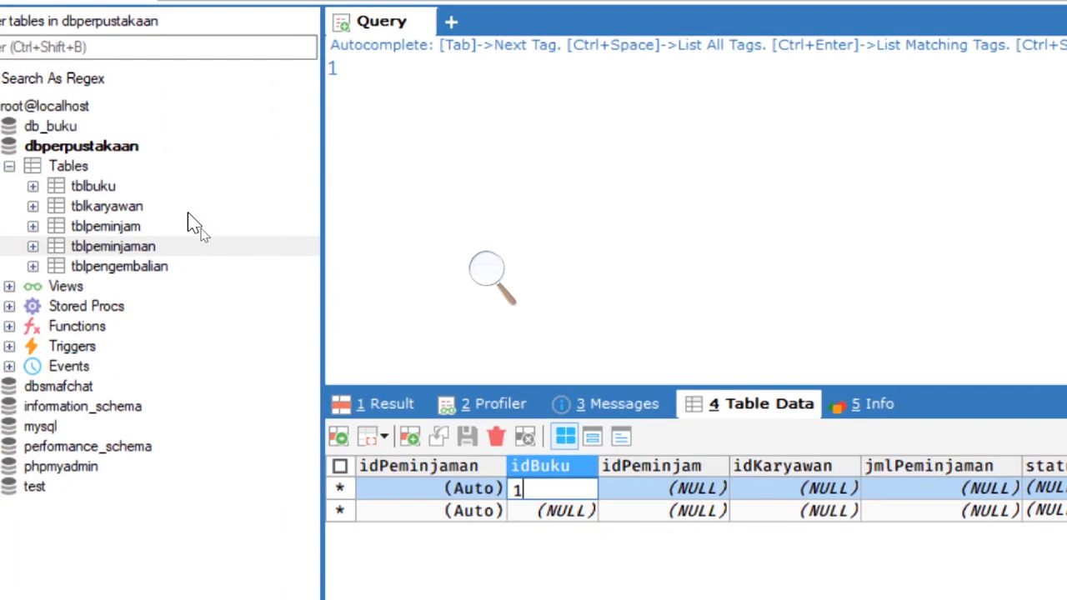
- Compare with the book IDs in the tblbuku query result and set the new tblpeminjaman row's idBuku to 8
{"action": "left_click", "coordinate": [383, 405]}
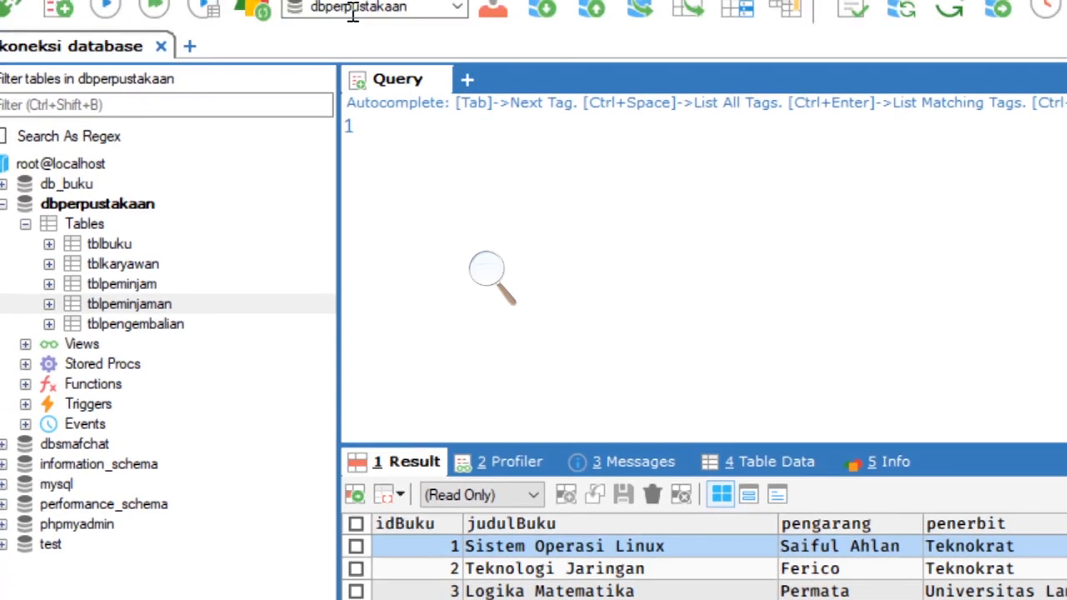
{"action": "left_click", "coordinate": [737, 339]}
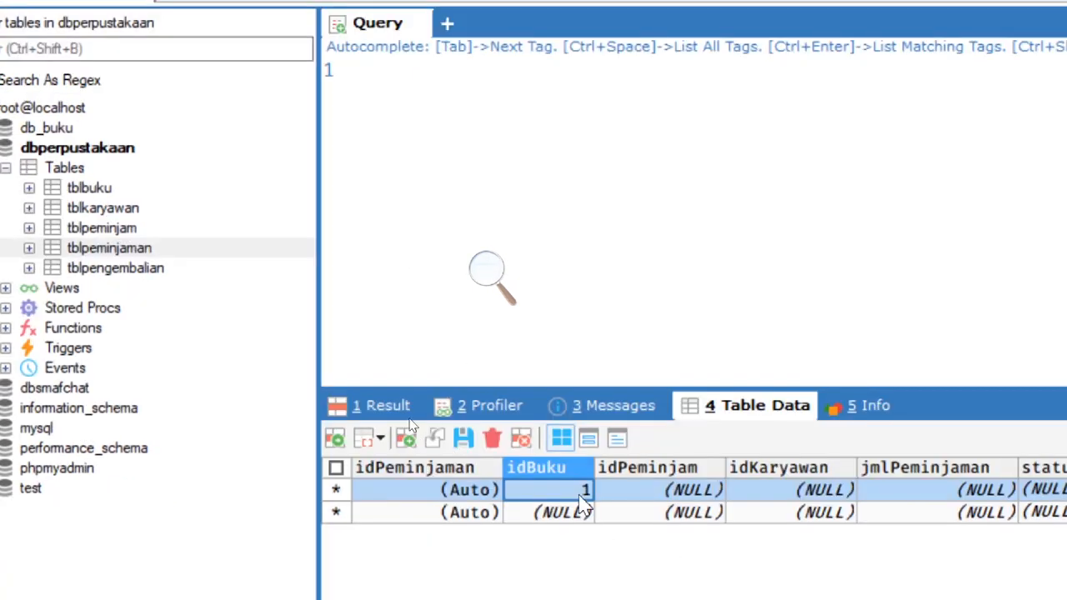
{"action": "left_click", "coordinate": [602, 548]}
{"action": "type", "text": "8"}
{"action": "key", "text": "Return"}
{"action": "left_click", "coordinate": [400, 407]}
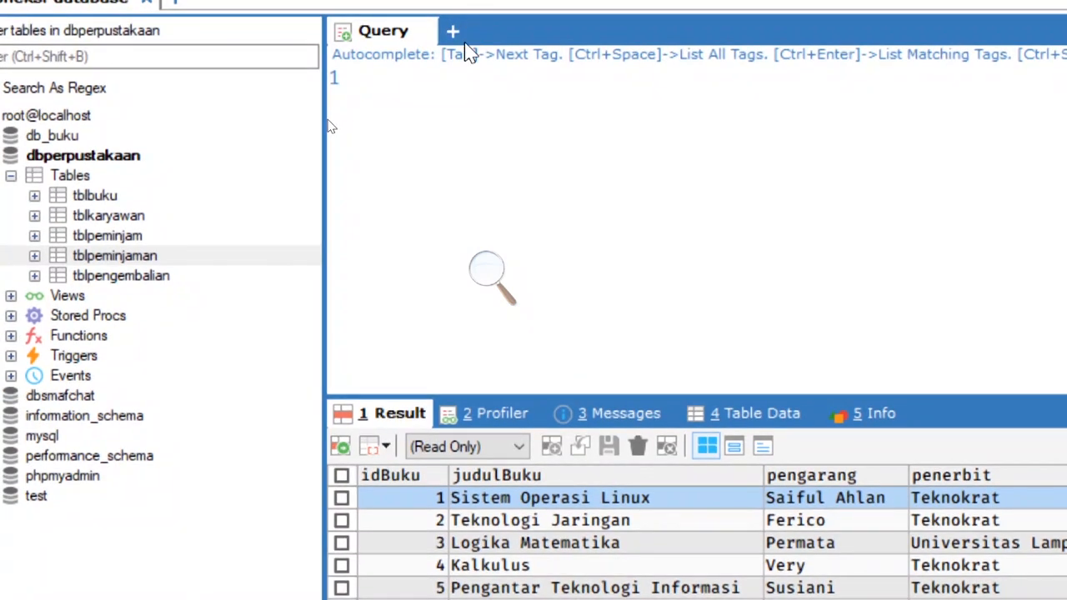
{"action": "left_click", "coordinate": [792, 415]}
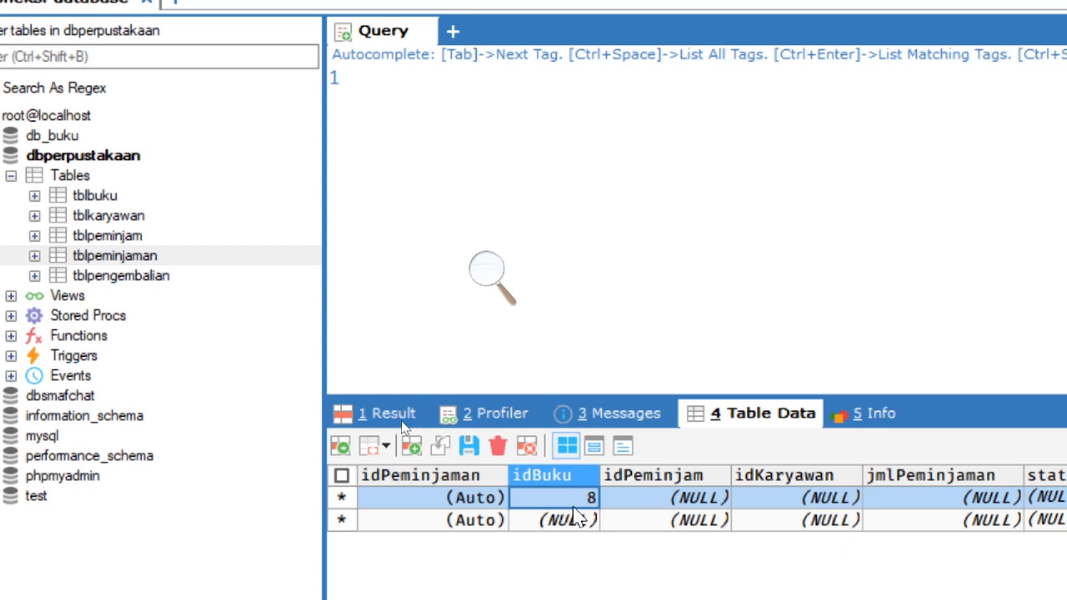
- Clear the idBuku value and refresh the tblpeminjaman data without saving the changes
{"action": "key", "text": "BackSpace"}
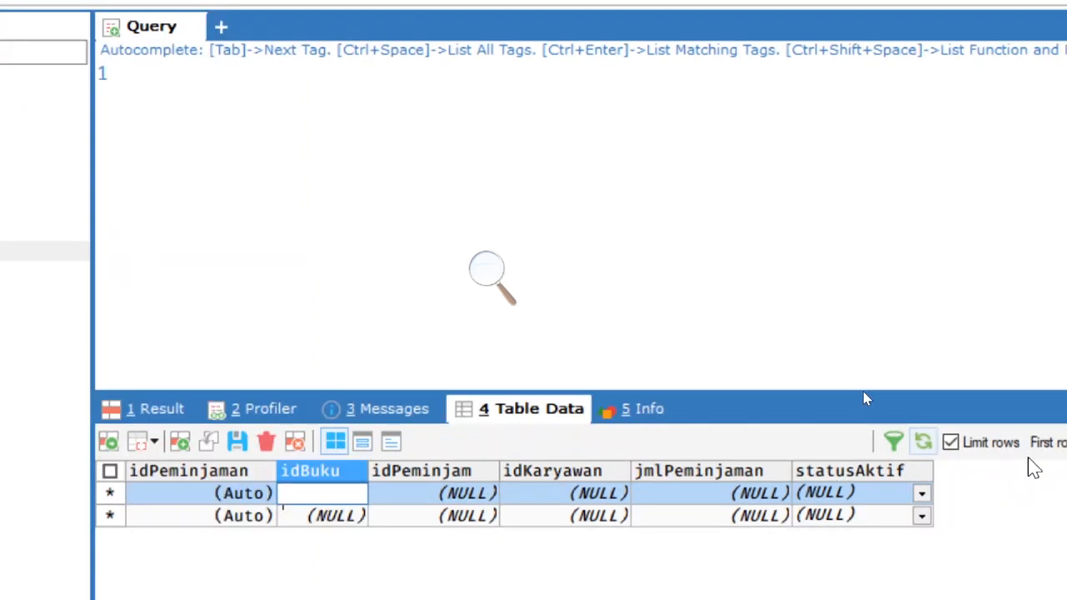
{"action": "left_click", "coordinate": [900, 436]}
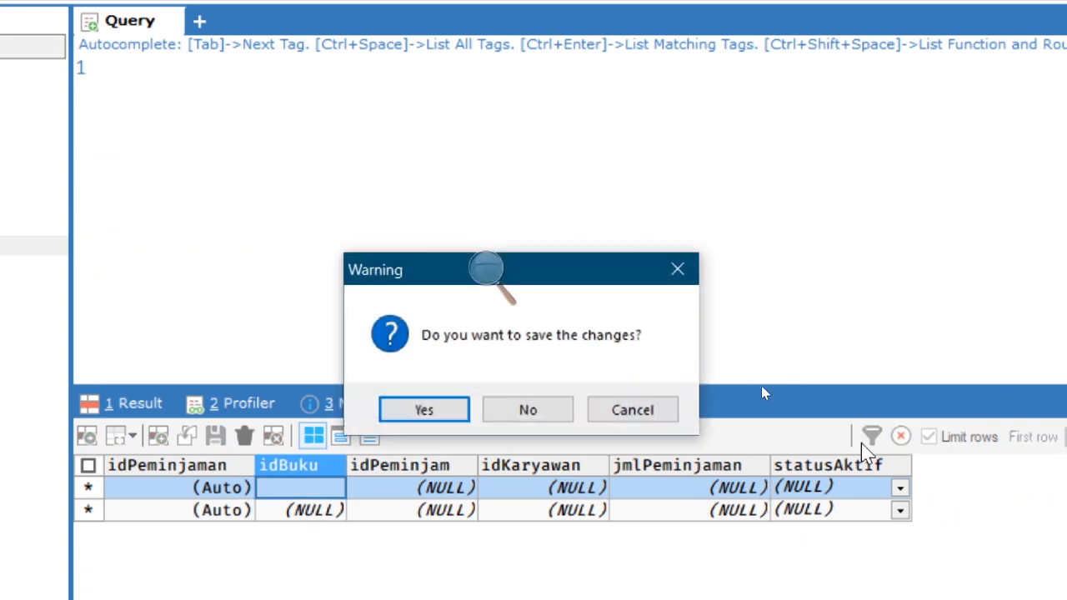
{"action": "left_click", "coordinate": [527, 409]}
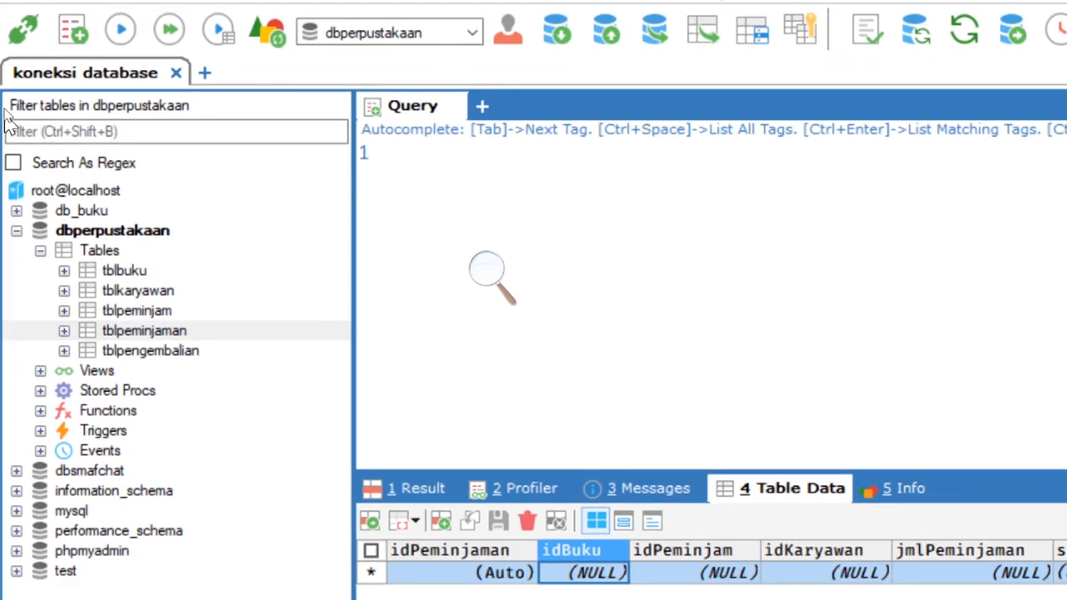
- Open a new Schema Designer and close the duplicate one, keeping a single empty canvas
{"action": "left_click", "coordinate": [482, 110]}
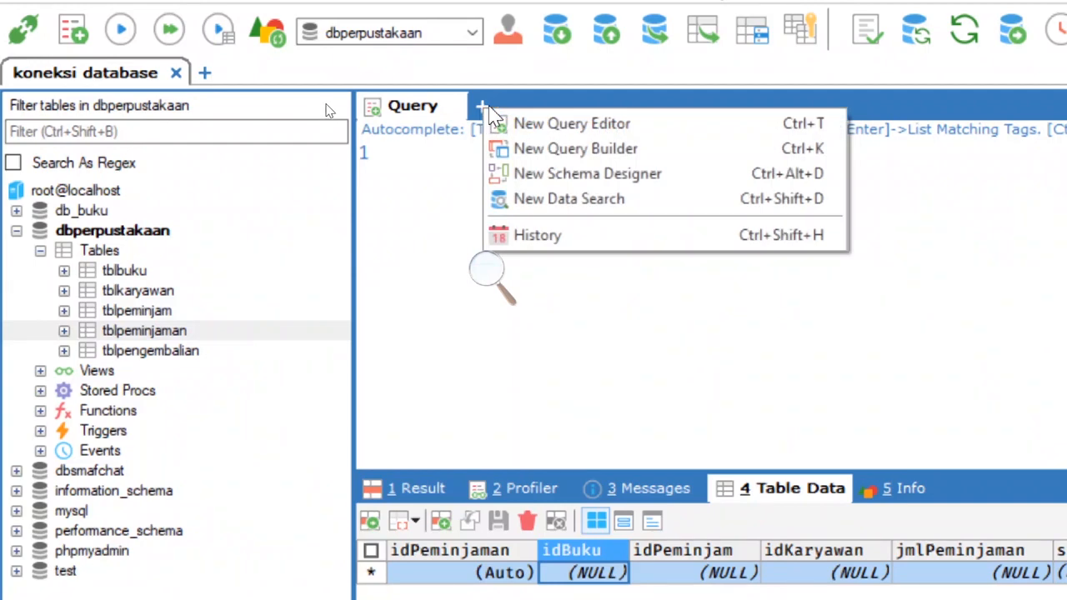
{"action": "left_click", "coordinate": [546, 173]}
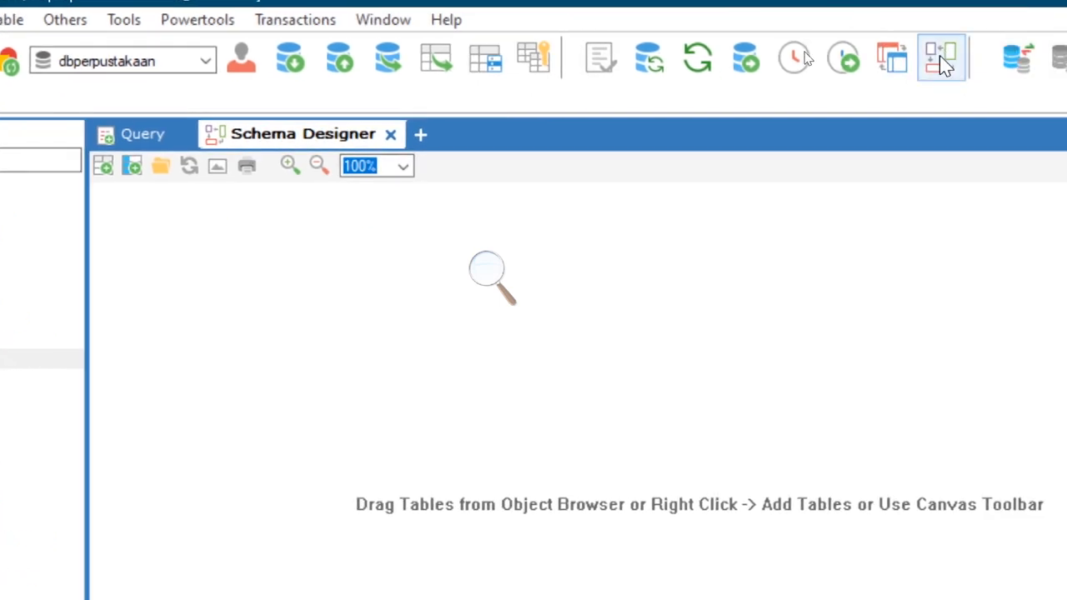
{"action": "left_click", "coordinate": [939, 55]}
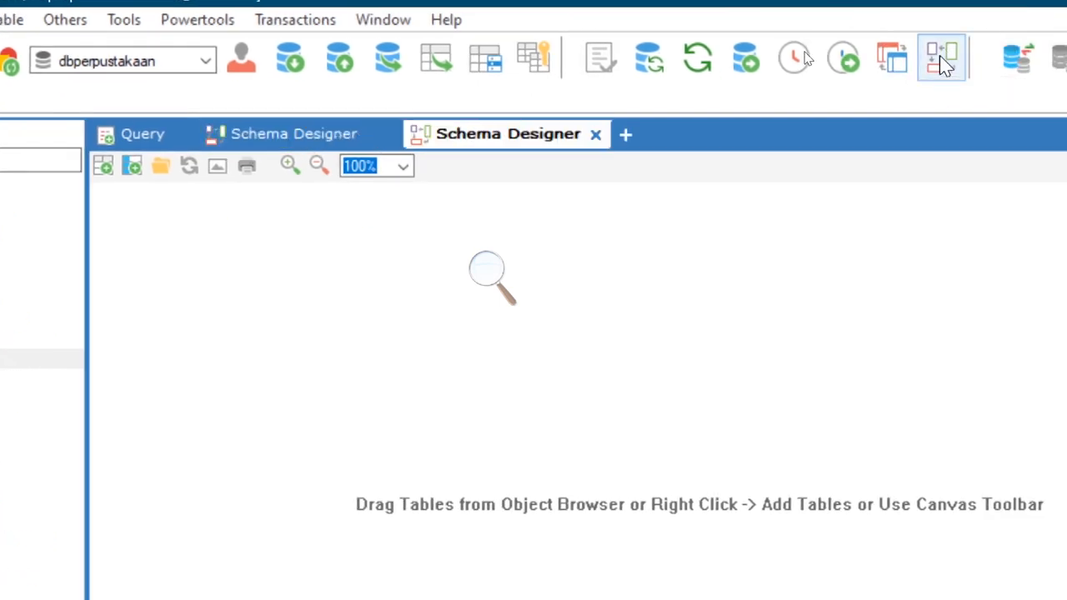
{"action": "left_click", "coordinate": [595, 134]}
{"action": "left_click", "coordinate": [392, 135]}
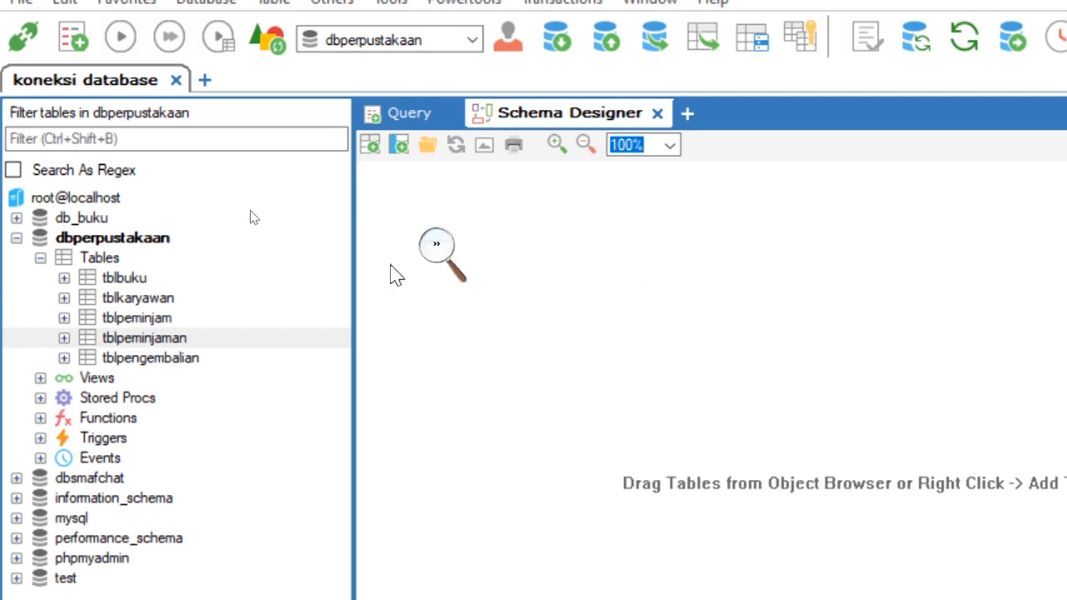
- Add the tables tblbuku and tblkaryawan from dbperpustakaan side by side to the schema canvas
{"action": "left_click", "coordinate": [127, 280]}
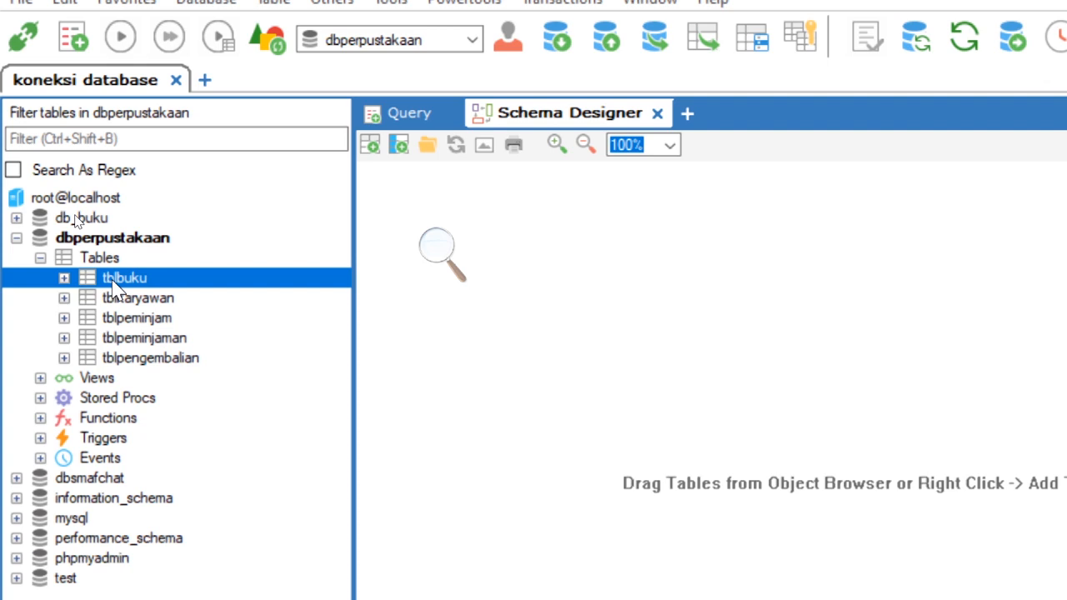
{"action": "left_click_drag", "start_coordinate": [112, 280], "coordinate": [423, 205]}
{"action": "left_click_drag", "start_coordinate": [104, 299], "coordinate": [644, 255]}
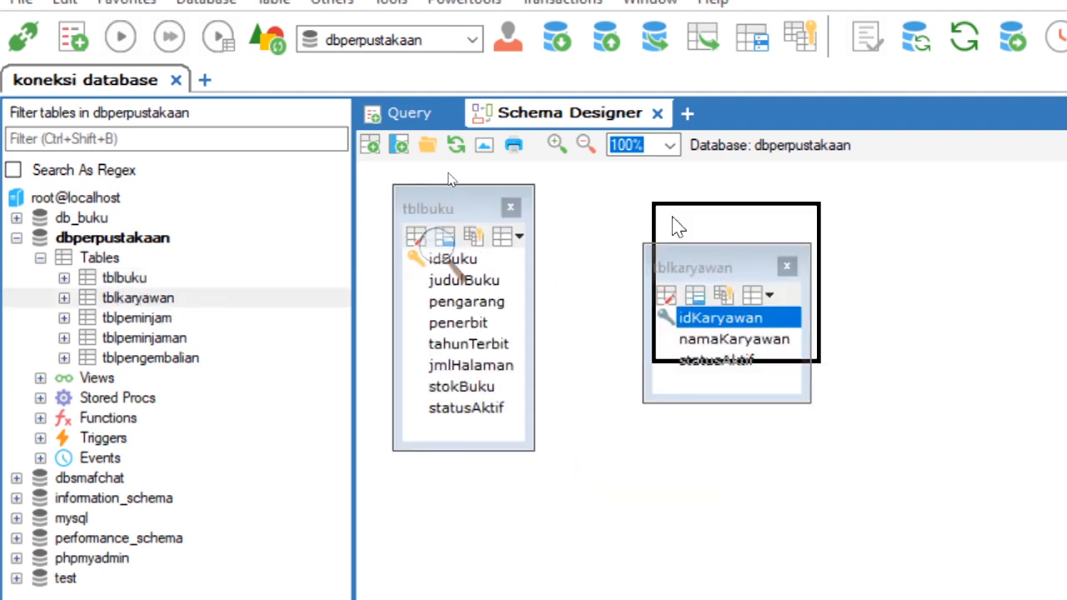
- Add the tables tblpeminjam, tblpeminjaman and tblpengembalian from dbperpustakaan to the schema canvas
{"action": "left_click_drag", "start_coordinate": [146, 318], "coordinate": [910, 286]}
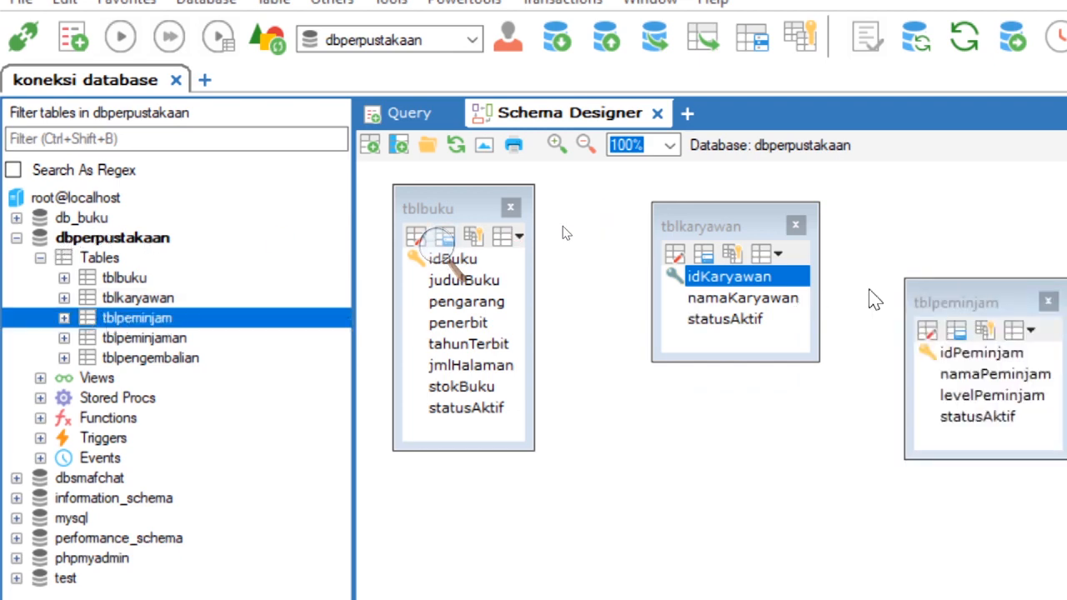
{"action": "left_click", "coordinate": [125, 338]}
{"action": "left_click_drag", "start_coordinate": [125, 338], "coordinate": [665, 458]}
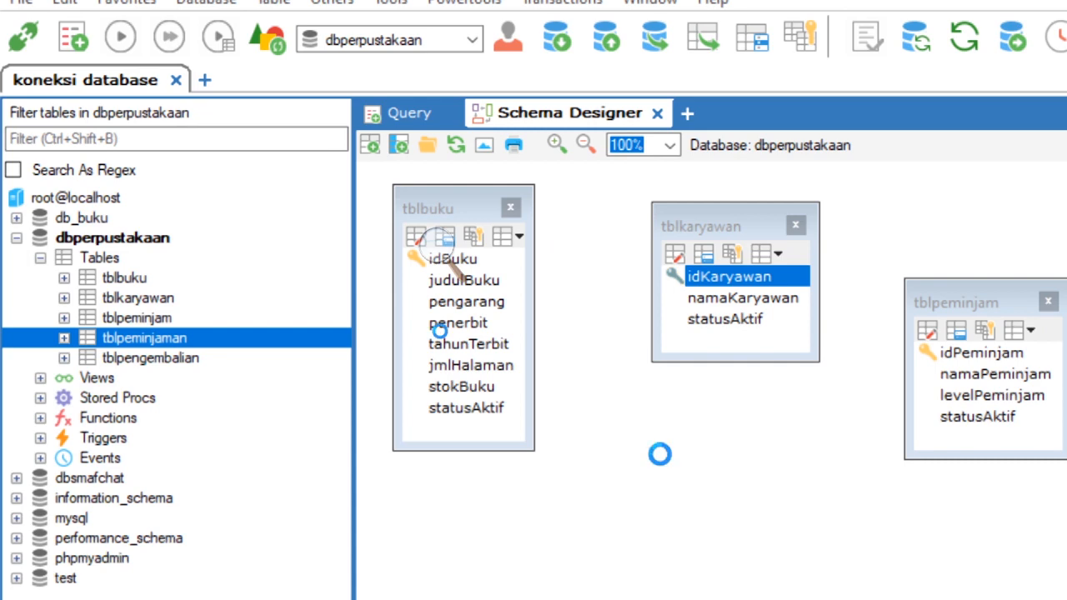
{"action": "left_click", "coordinate": [101, 359]}
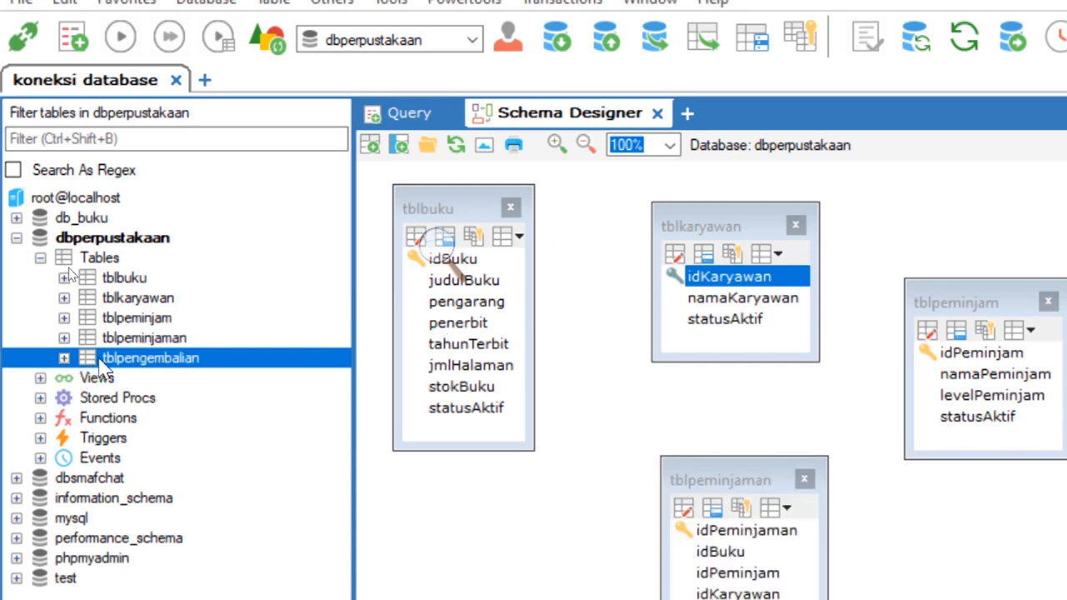
{"action": "left_click_drag", "start_coordinate": [933, 535], "coordinate": [934, 535]}
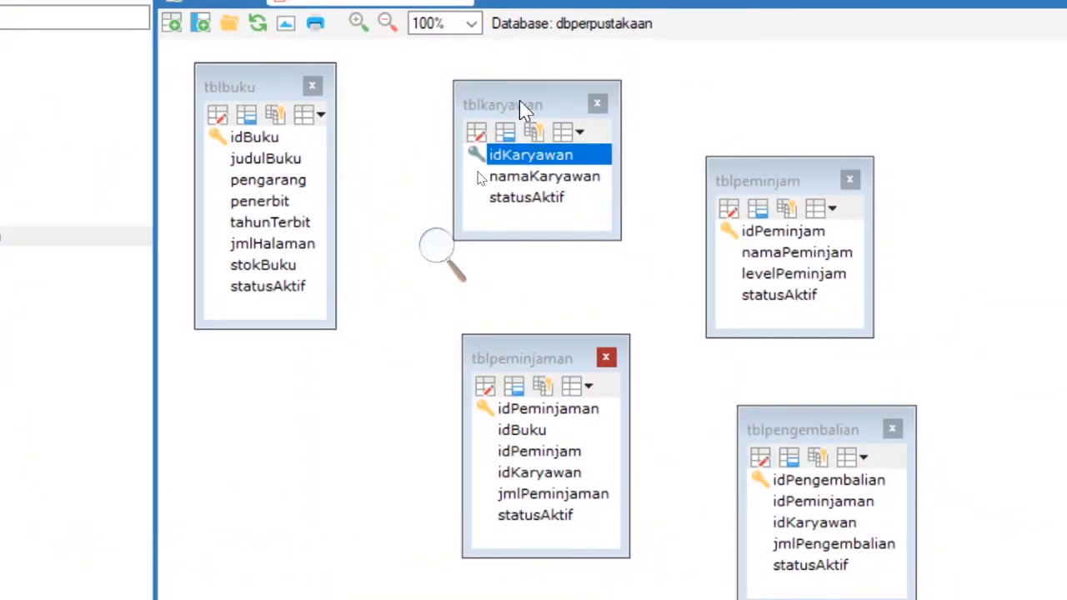
- Arrange the canvas with tblkaryawan and tblpeminjam stacked below tblbuku, and tblpeminjaman above tblpengembalian in a second column
{"action": "left_click_drag", "start_coordinate": [525, 96], "coordinate": [274, 352]}
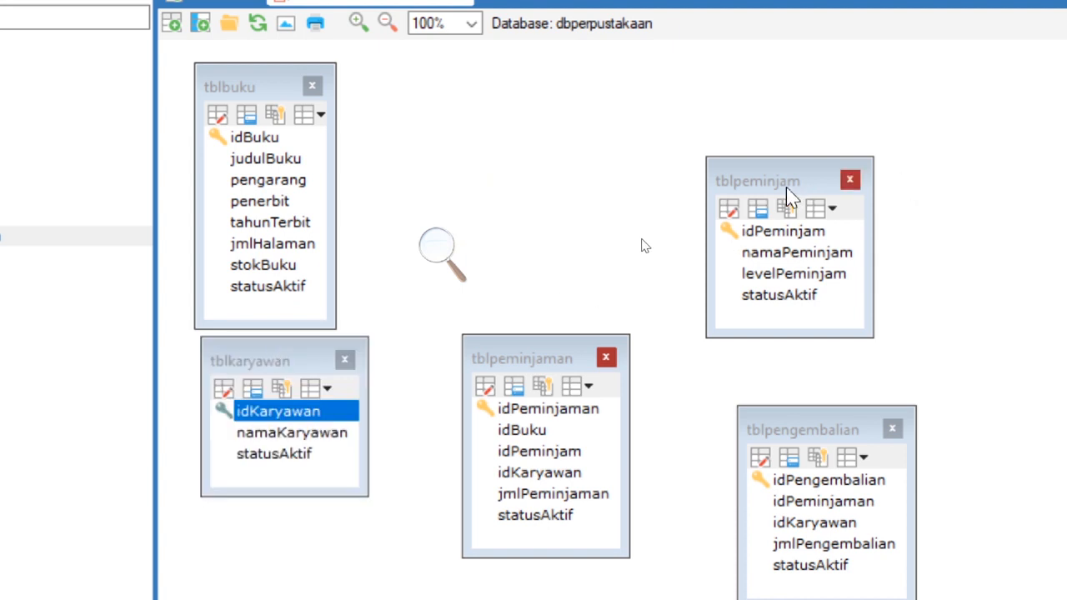
{"action": "left_click_drag", "start_coordinate": [783, 227], "coordinate": [303, 505]}
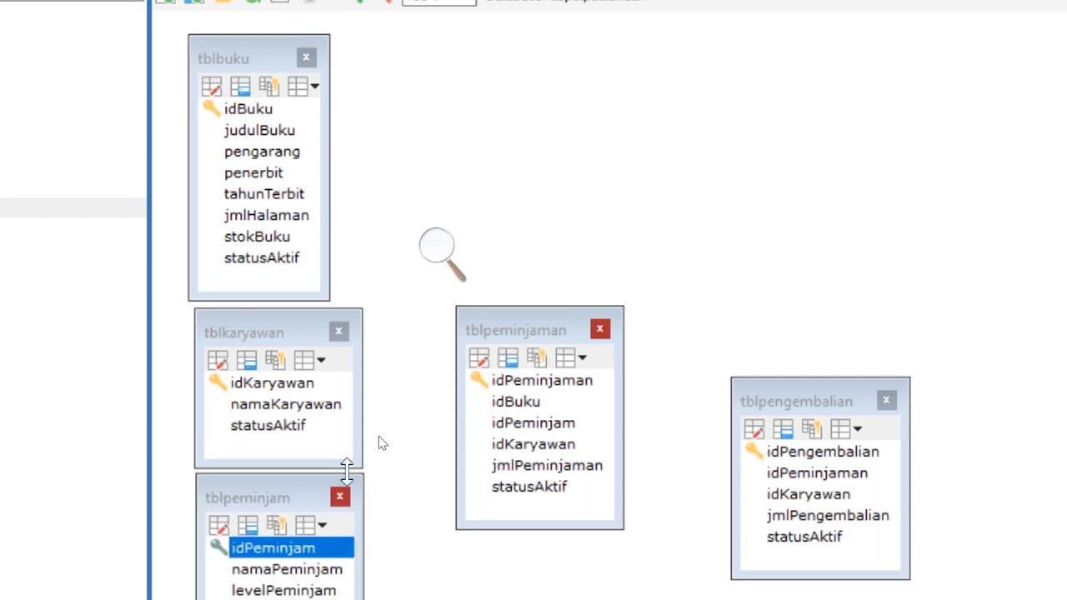
{"action": "left_click_drag", "start_coordinate": [526, 329], "coordinate": [630, 136]}
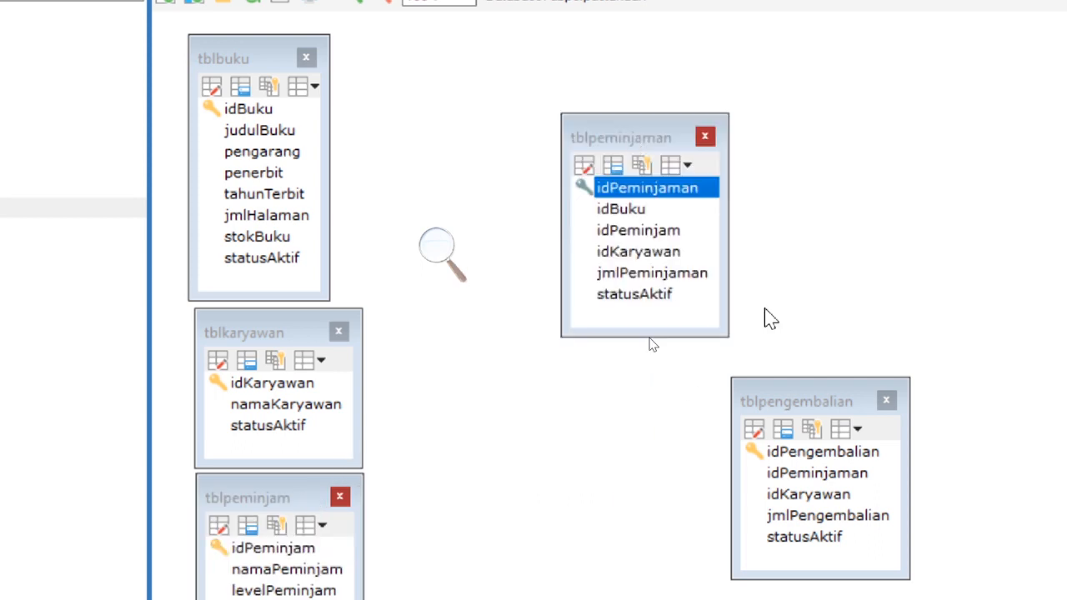
{"action": "left_click_drag", "start_coordinate": [845, 408], "coordinate": [672, 388]}
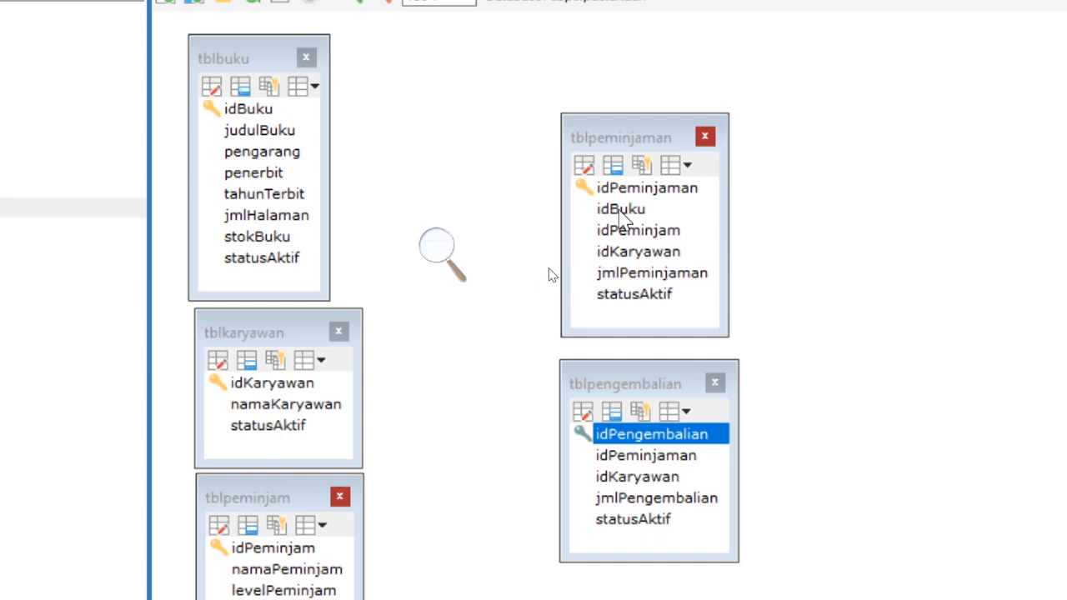
- Link idBuku in tblpeminjaman to idBuku in tblbuku as a foreign key named ambilIDBukuPeminjaman
{"action": "left_click", "coordinate": [621, 210]}
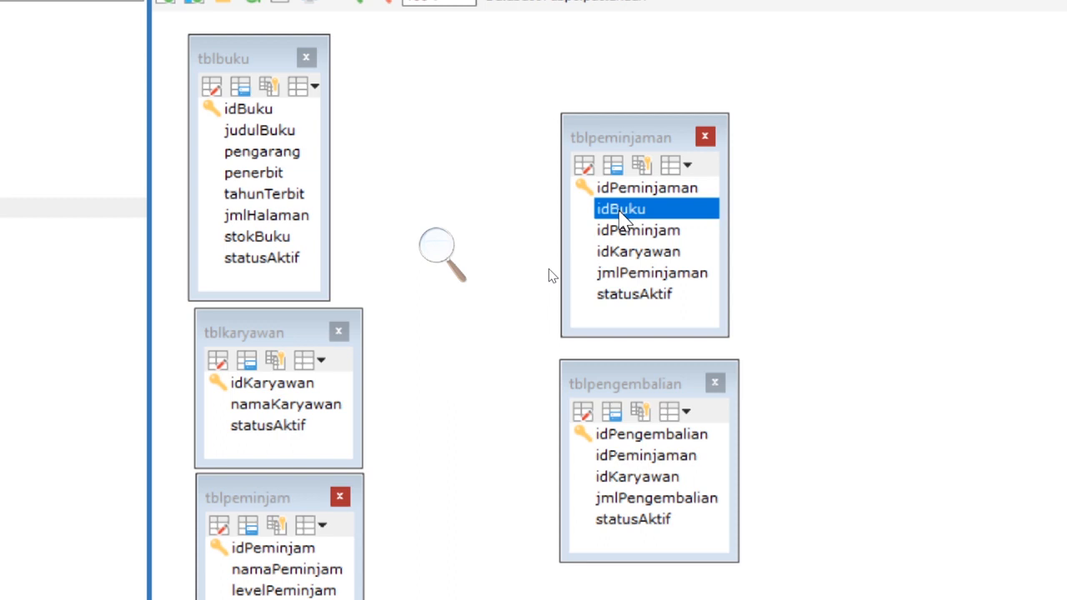
{"action": "left_click_drag", "start_coordinate": [619, 210], "coordinate": [247, 109]}
{"action": "left_click_drag", "start_coordinate": [247, 110], "coordinate": [237, 116]}
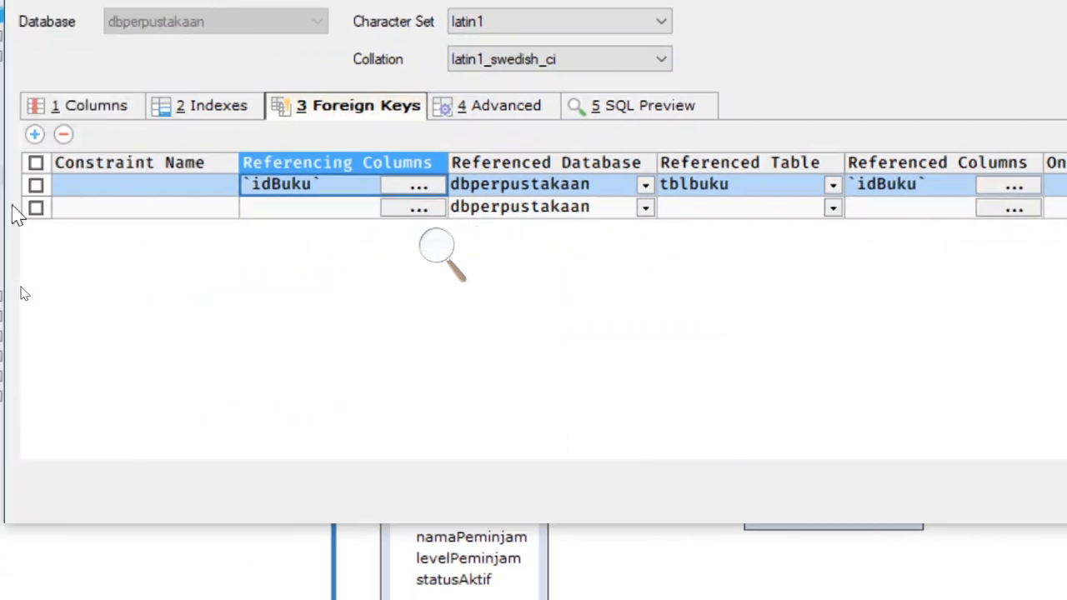
{"action": "left_click", "coordinate": [148, 189]}
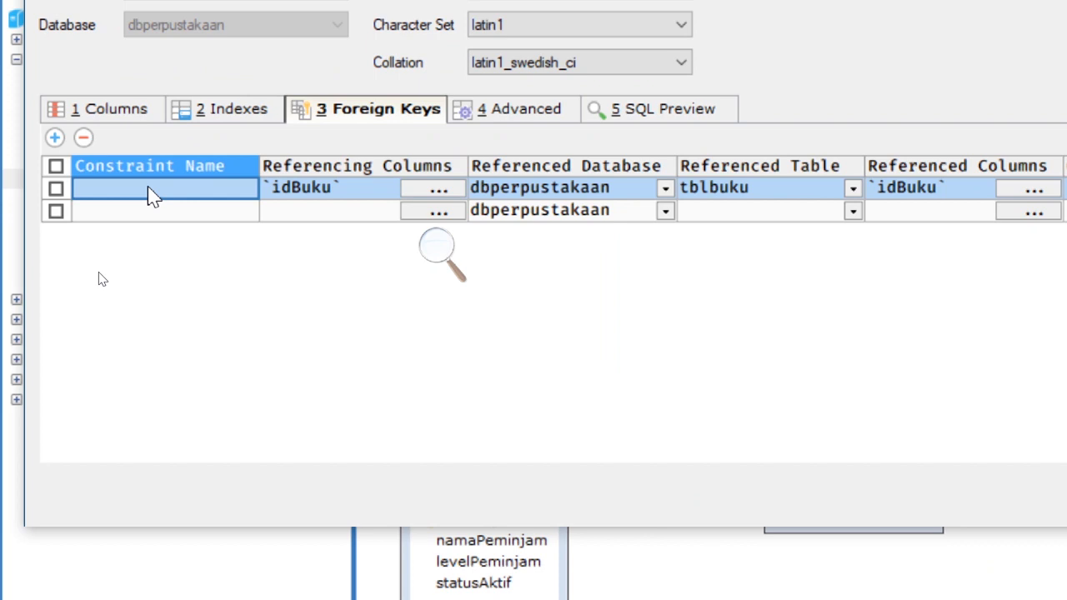
{"action": "type", "text": "am"}
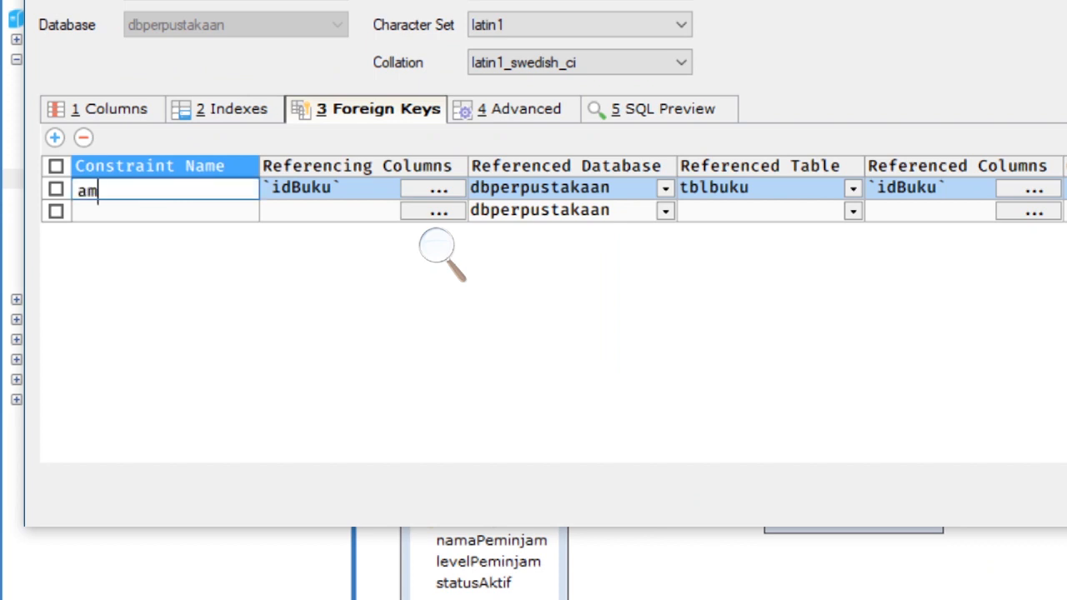
{"action": "type", "text": "bilIDBuku"}
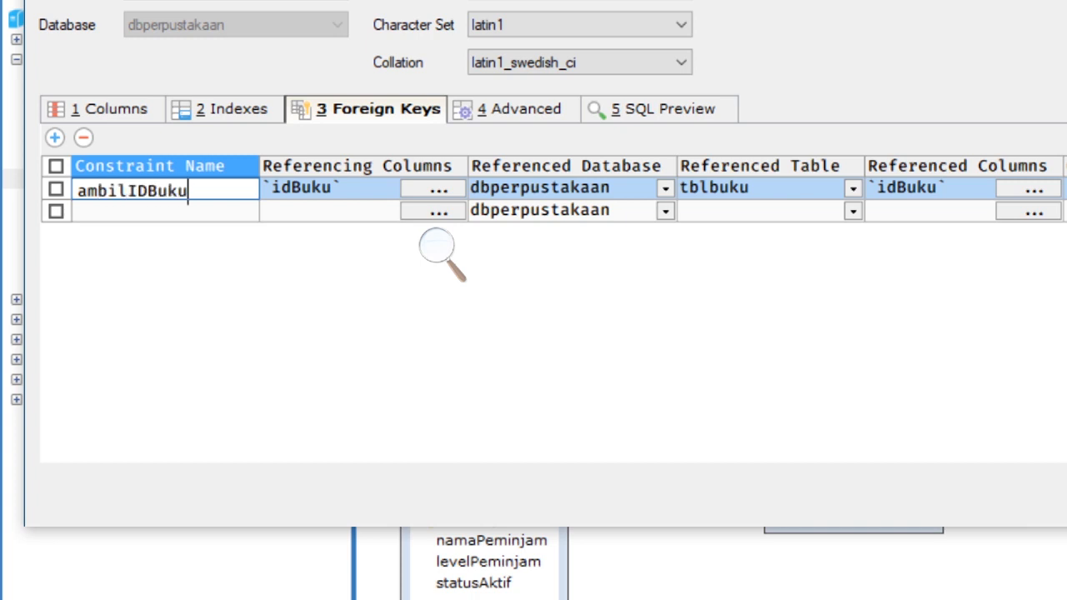
{"action": "type", "text": "Peminjaman"}
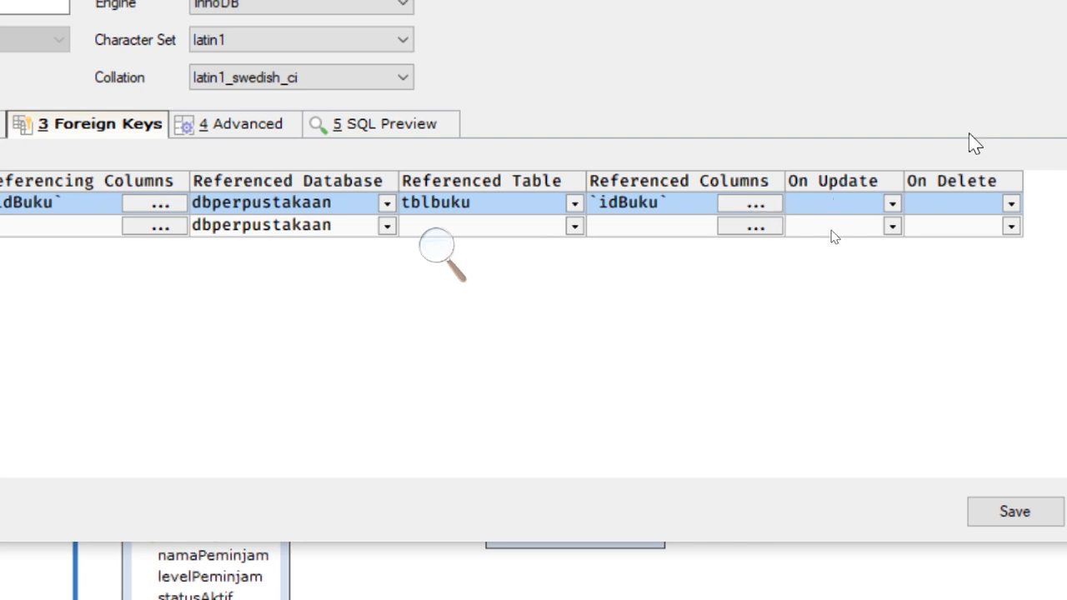
- Set the idBuku foreign key to Cascade on update and No Action on delete, and save the relationship
{"action": "left_click", "coordinate": [879, 200]}
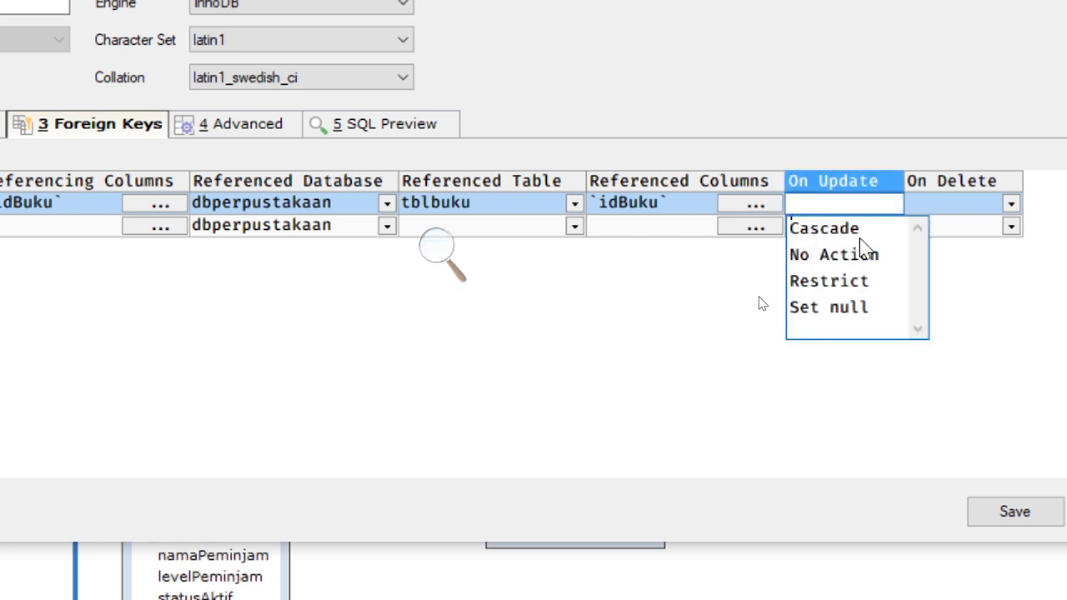
{"action": "left_click", "coordinate": [969, 287]}
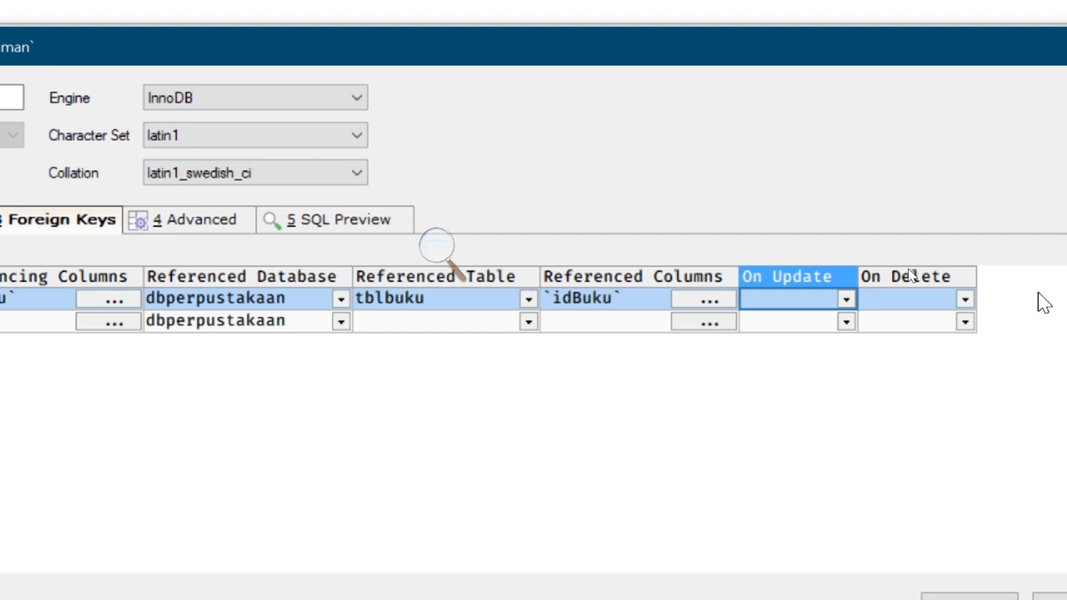
{"action": "left_click", "coordinate": [844, 300]}
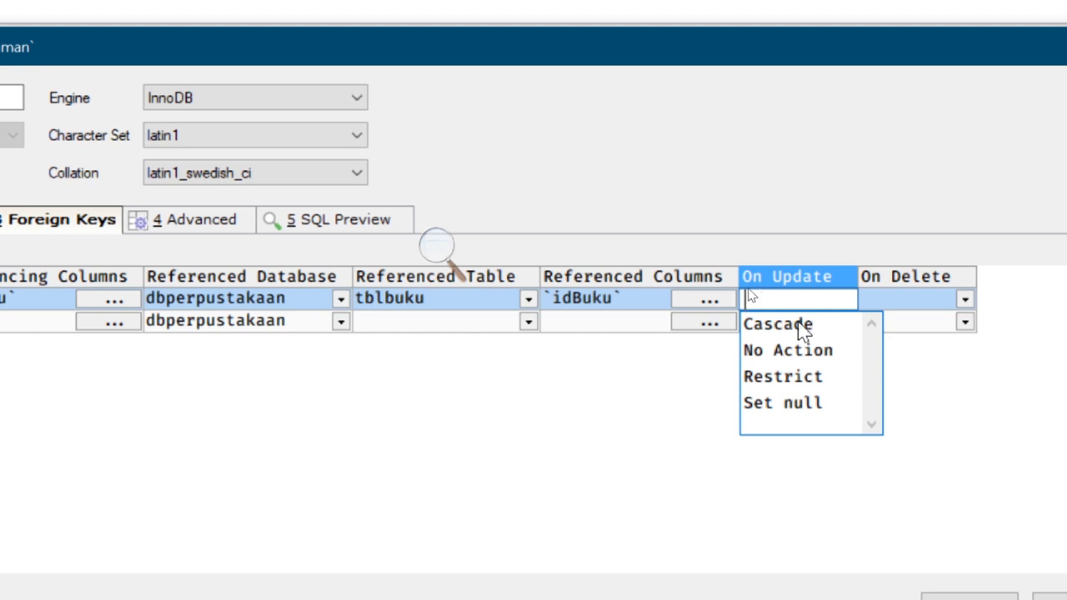
{"action": "left_click", "coordinate": [905, 298]}
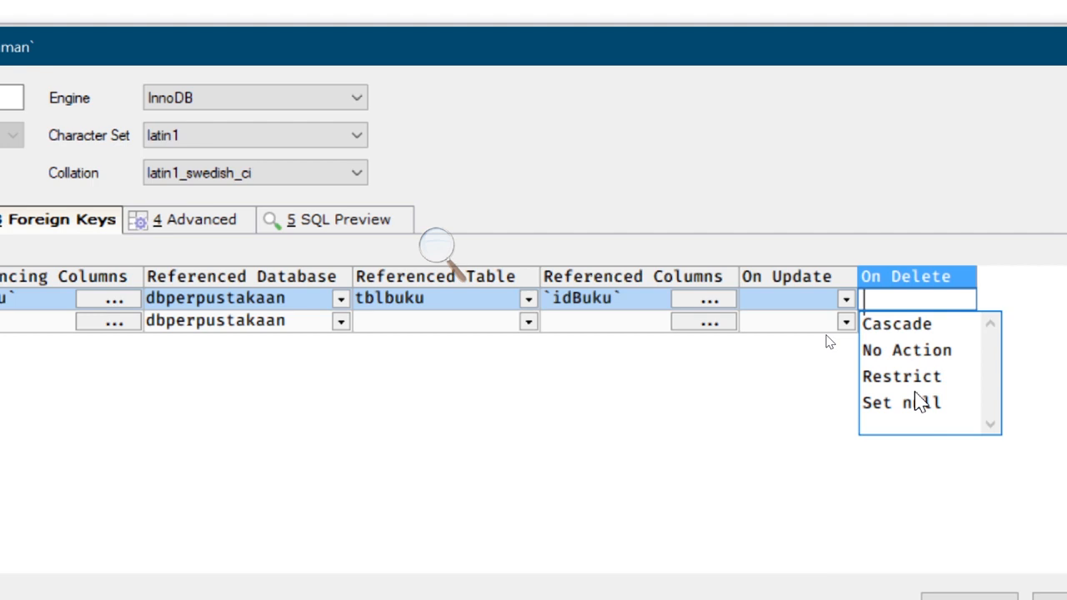
{"action": "left_click", "coordinate": [905, 348]}
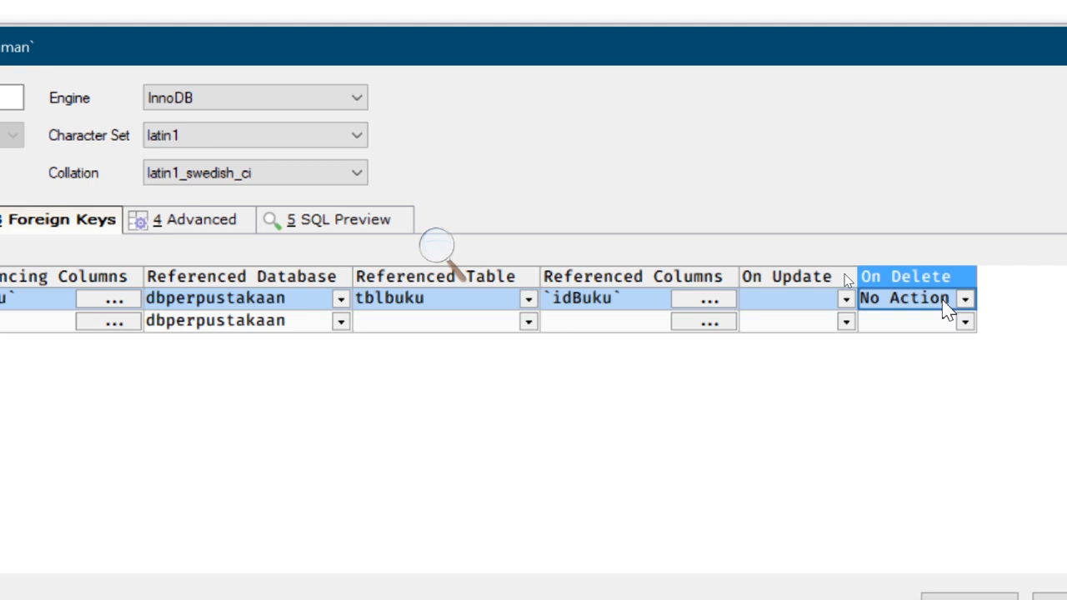
{"action": "left_click", "coordinate": [845, 300]}
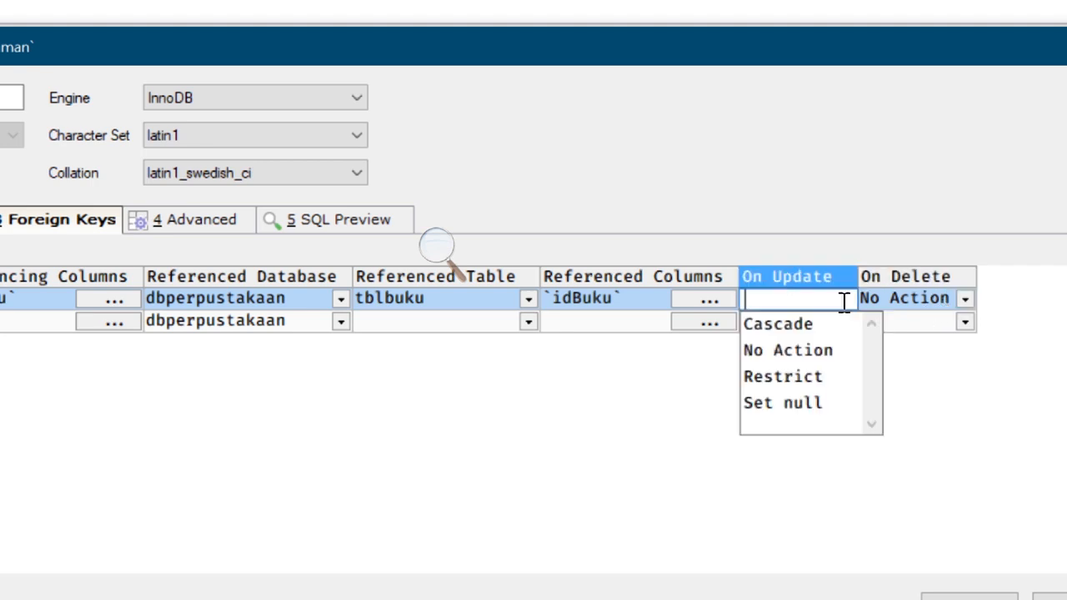
{"action": "left_click", "coordinate": [834, 332]}
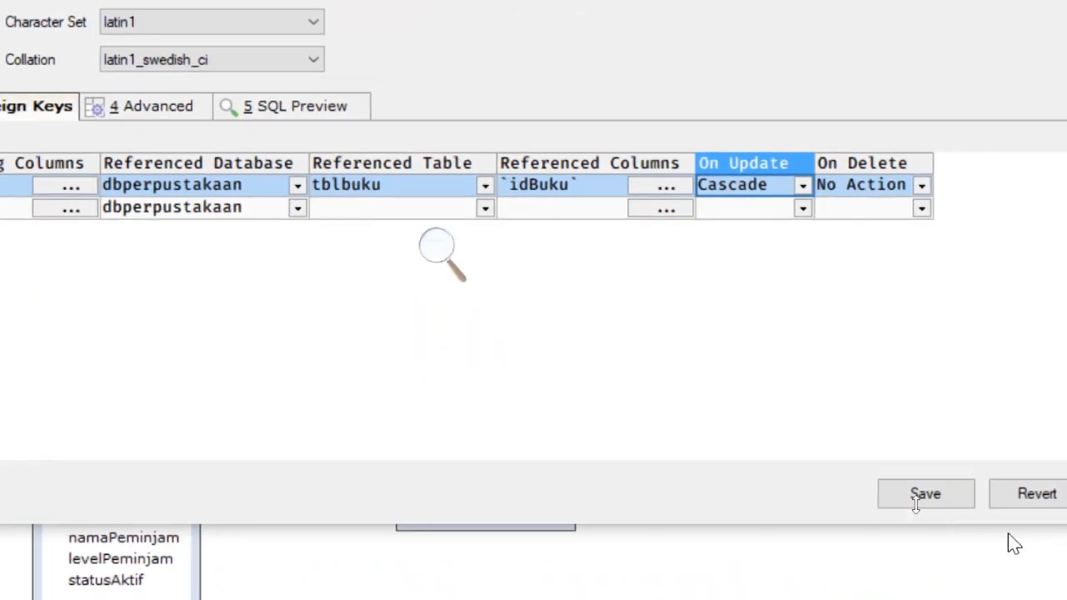
{"action": "left_click", "coordinate": [932, 492]}
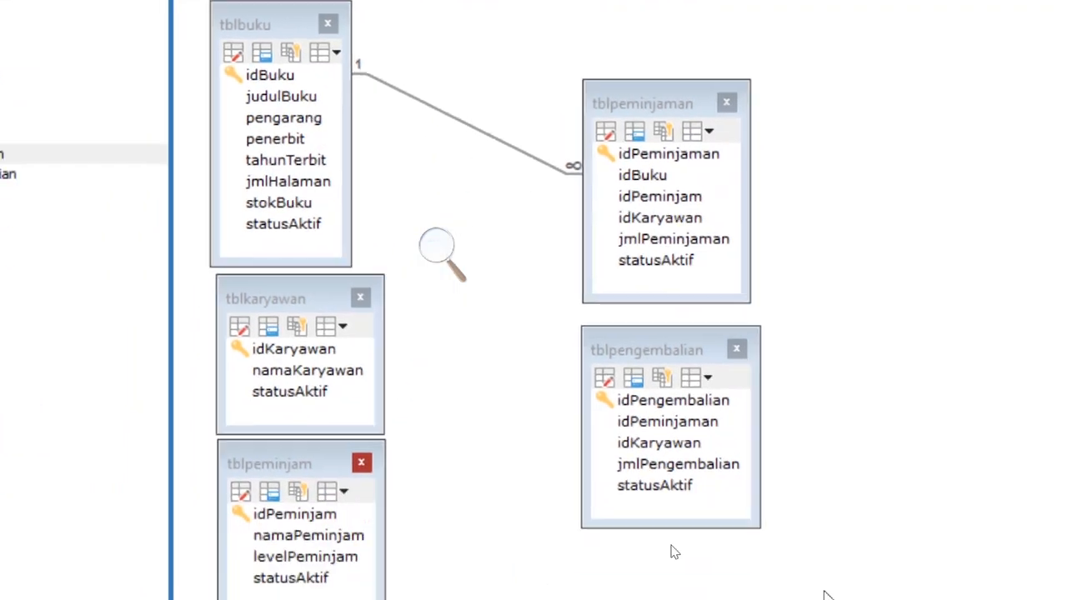
- Link idPeminjam in tblpeminjaman to idPeminjam in tblpeminjam as a foreign key named ambilIDPeminjamPeminjaman
{"action": "left_click", "coordinate": [653, 199]}
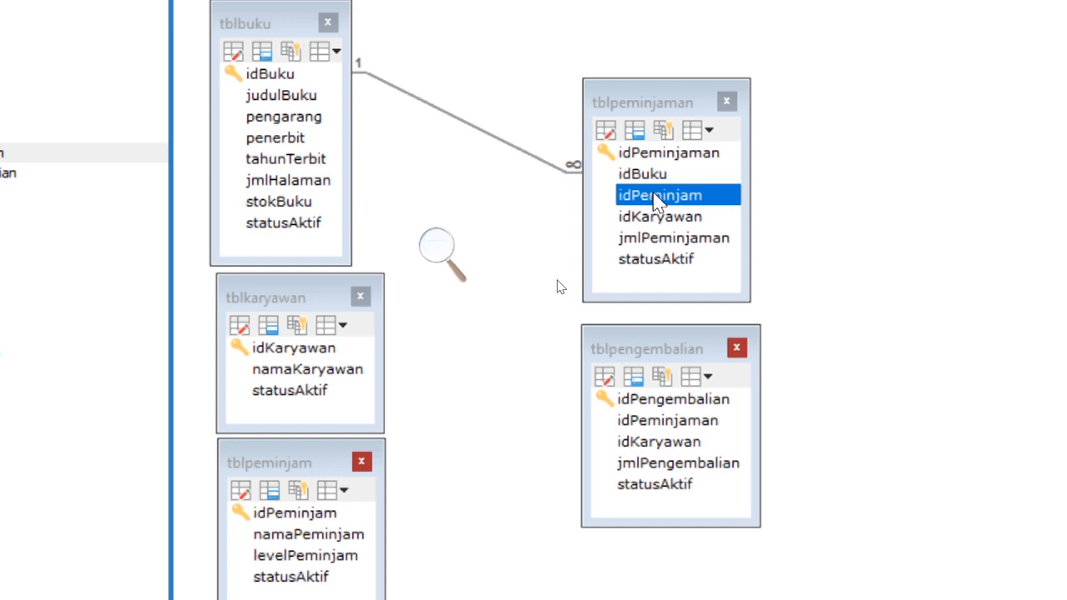
{"action": "left_click_drag", "start_coordinate": [653, 198], "coordinate": [279, 513]}
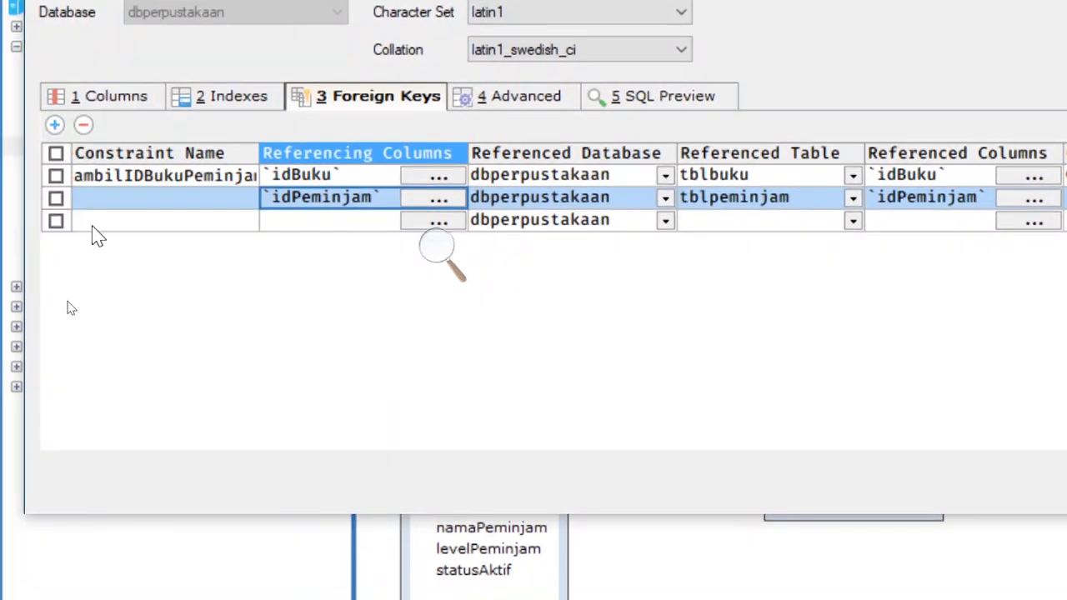
{"action": "left_click", "coordinate": [121, 207]}
{"action": "type", "text": "ambi"}
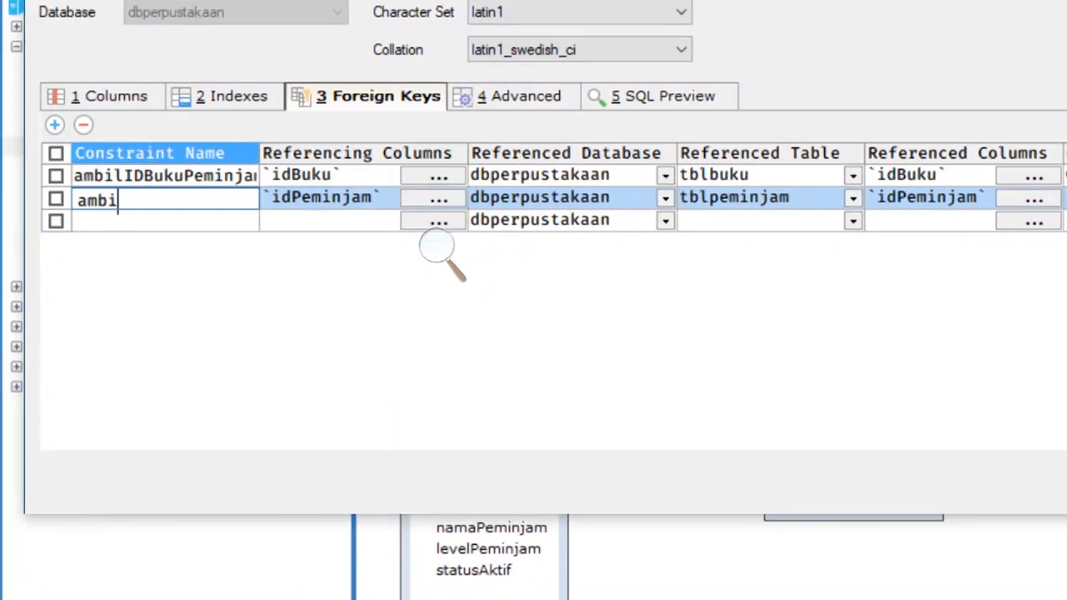
{"action": "type", "text": "lIDPeminjamPemi"}
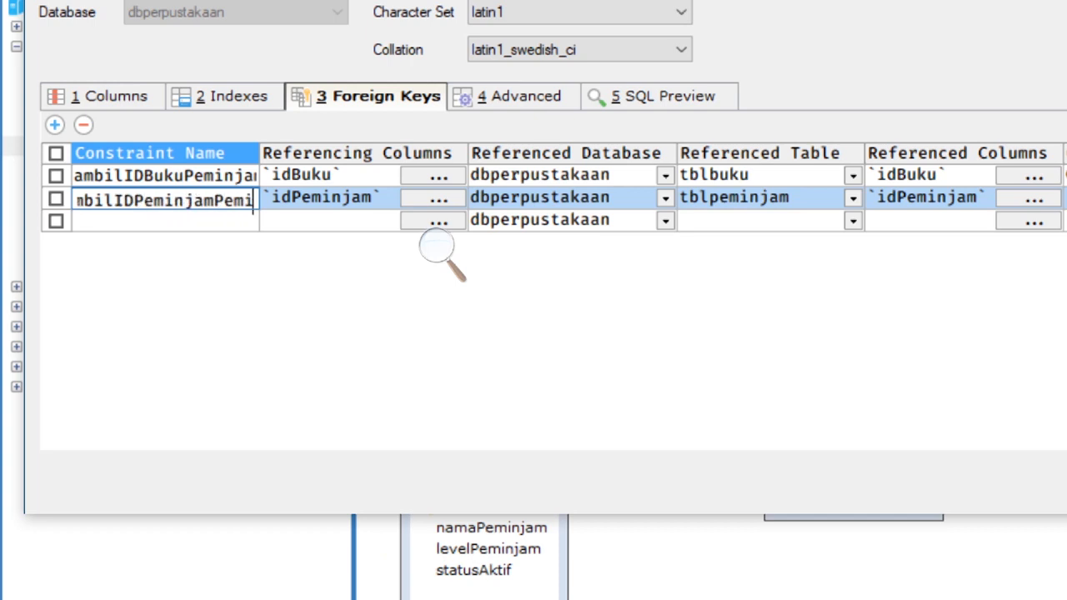
{"action": "type", "text": "njaman"}
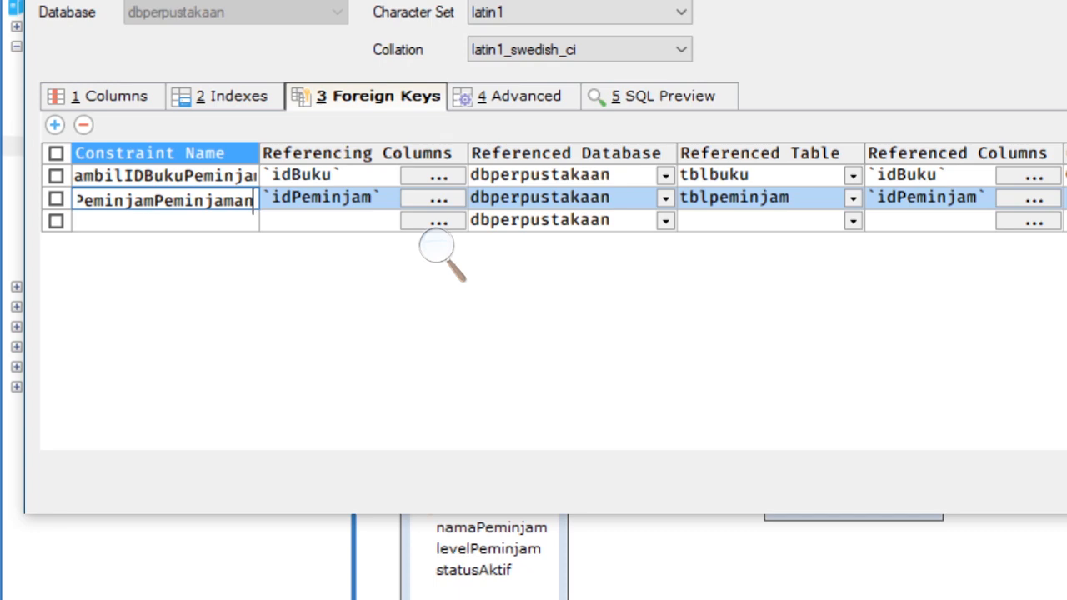
- Set the idPeminjam foreign key to Cascade on update and No Action on delete, and save the relationship
{"action": "left_click", "coordinate": [818, 236]}
{"action": "left_click", "coordinate": [815, 254]}
{"action": "left_click", "coordinate": [894, 233]}
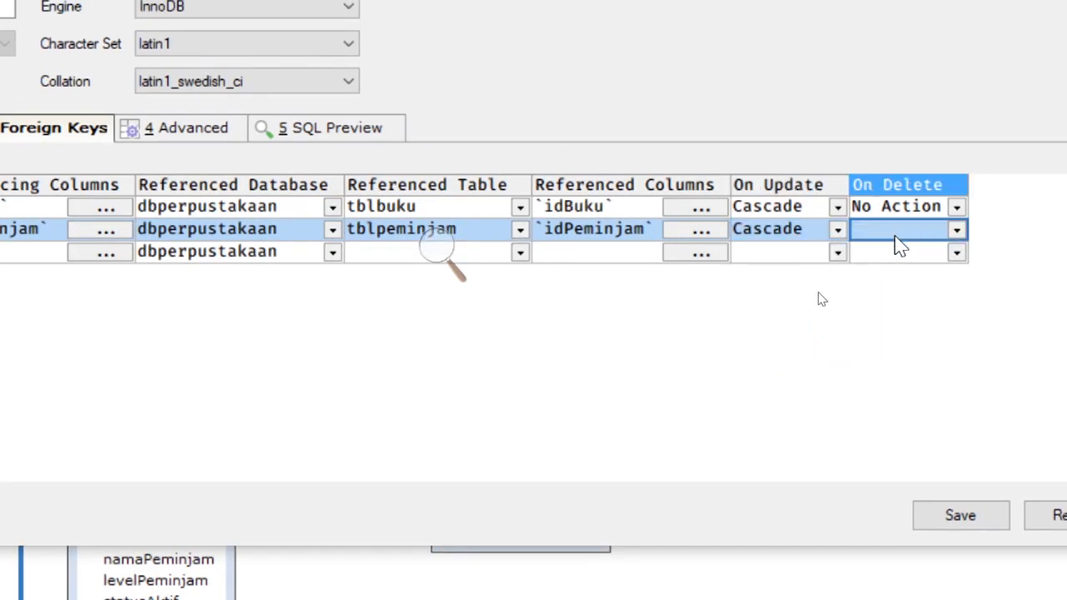
{"action": "left_click", "coordinate": [894, 235]}
{"action": "left_click", "coordinate": [901, 280]}
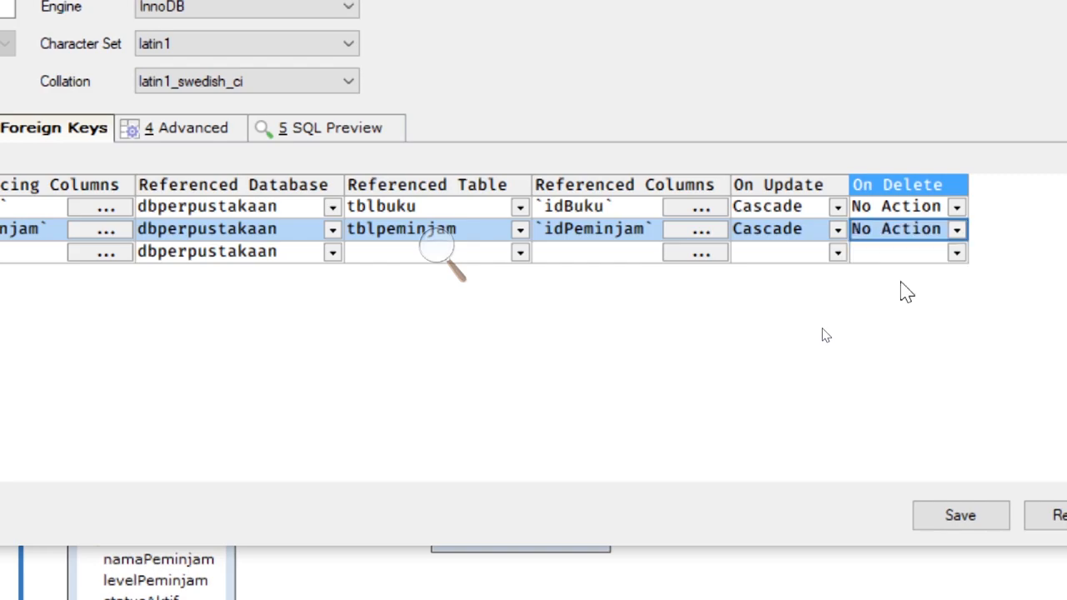
{"action": "left_click", "coordinate": [955, 530]}
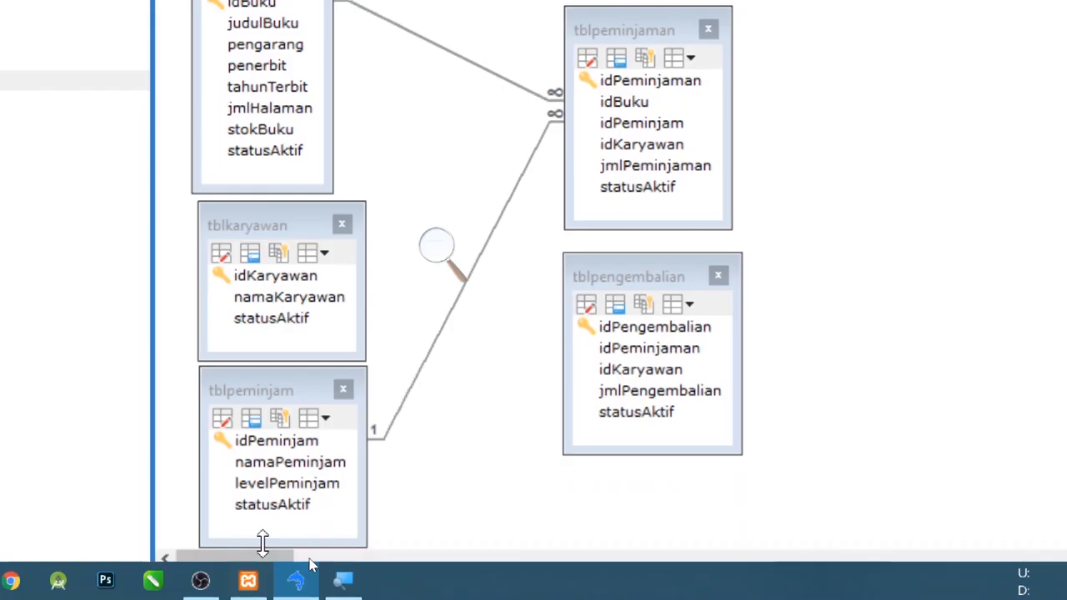
- Link idKaryawan in tblpeminjaman to idKaryawan in tblkaryawan as a foreign key named ambilIDKaryawanPeminjaman
{"action": "left_click", "coordinate": [627, 147]}
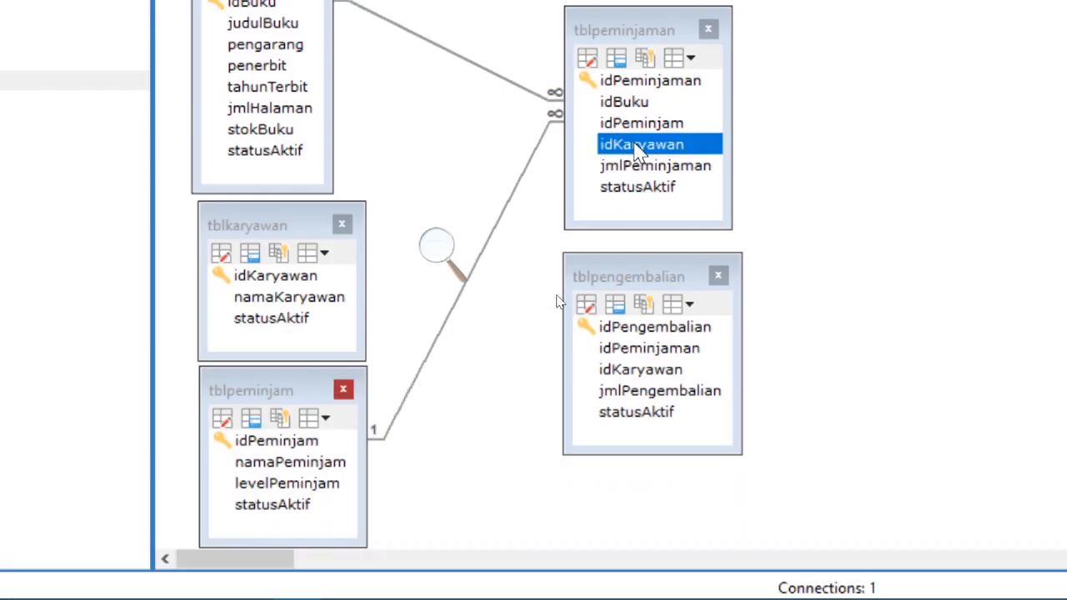
{"action": "left_click_drag", "start_coordinate": [638, 152], "coordinate": [281, 276]}
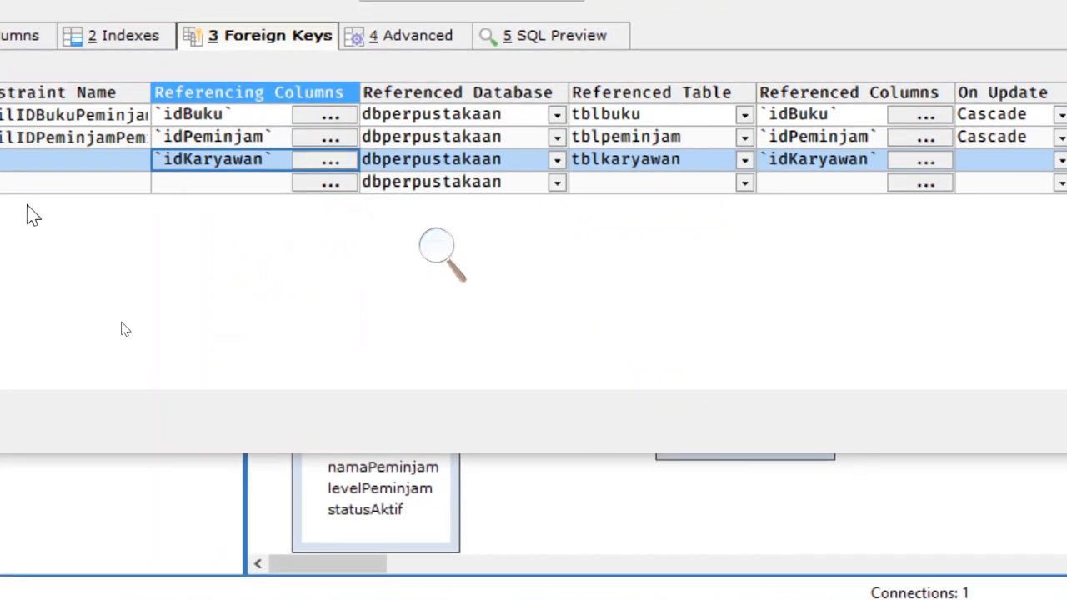
{"action": "left_click", "coordinate": [17, 161]}
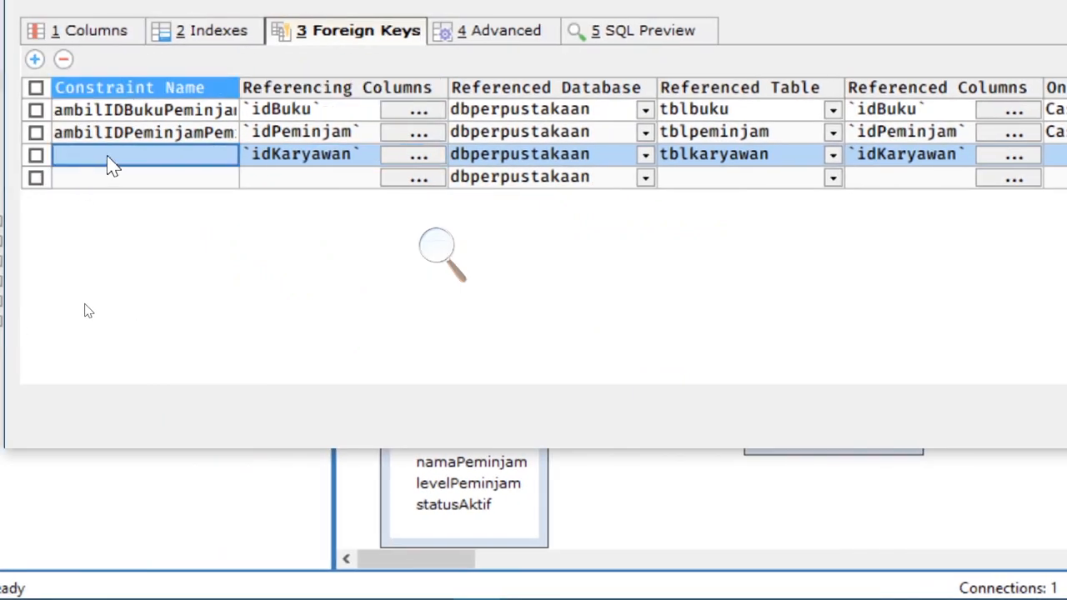
{"action": "type", "text": "ambilID"}
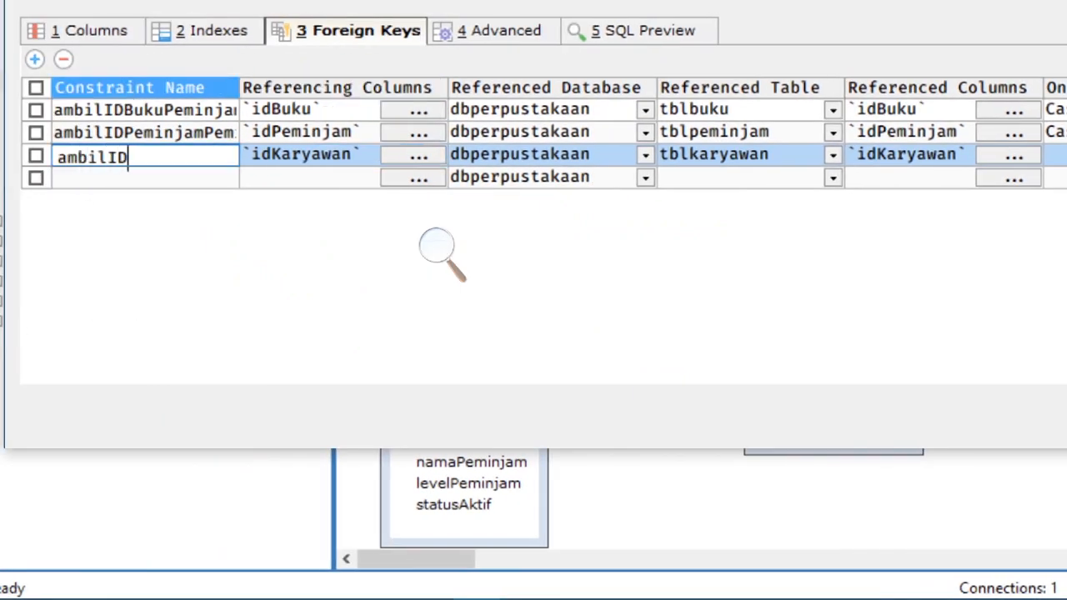
{"action": "type", "text": "KaryawanPeminjaman"}
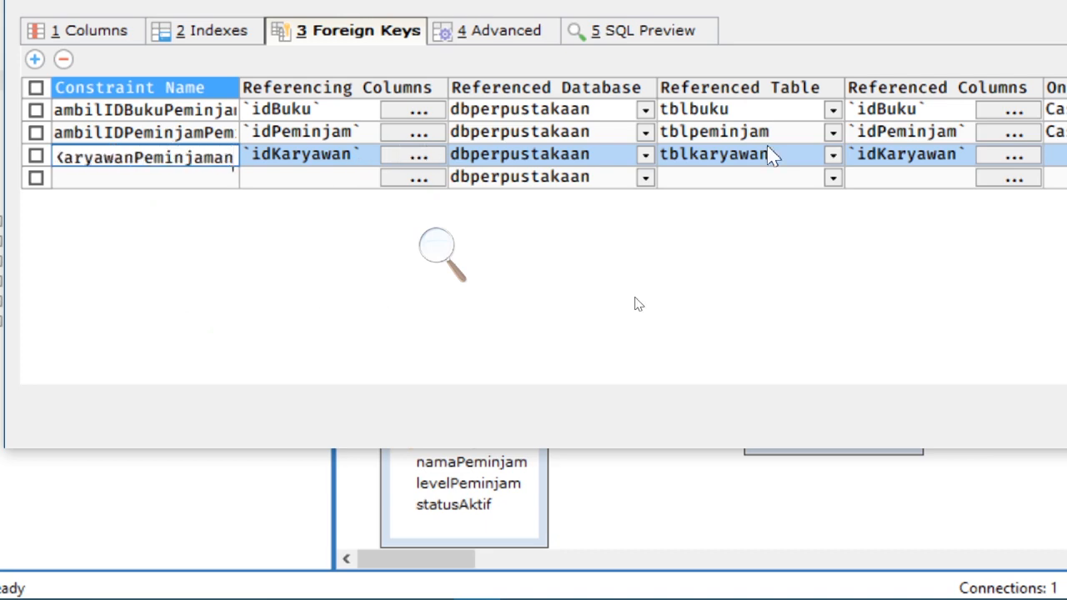
- Set the idKaryawan foreign key of tblpeminjaman to Cascade on update and No Action on delete, and save the relationship
{"action": "left_click", "coordinate": [1054, 155]}
{"action": "left_click", "coordinate": [889, 157]}
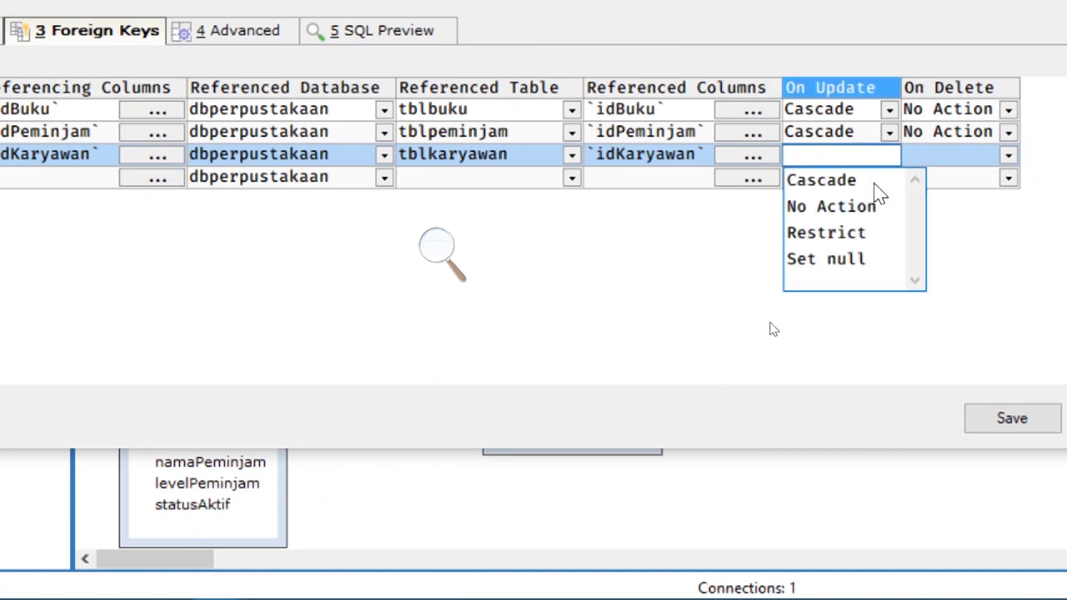
{"action": "left_click", "coordinate": [874, 183]}
{"action": "left_click", "coordinate": [952, 158]}
{"action": "left_click", "coordinate": [953, 162]}
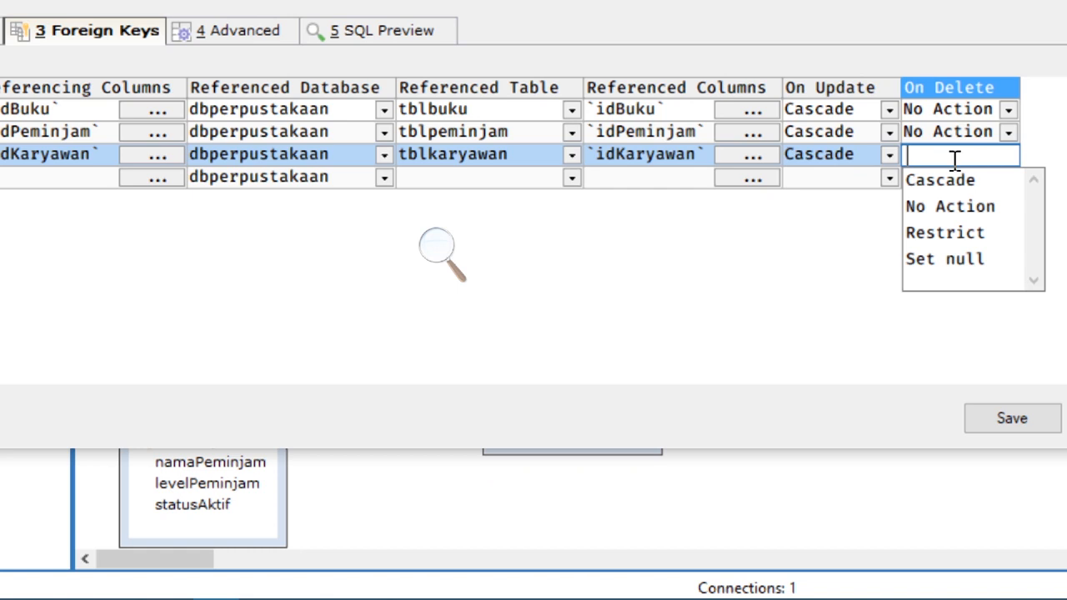
{"action": "left_click", "coordinate": [955, 208]}
{"action": "left_click", "coordinate": [1012, 418]}
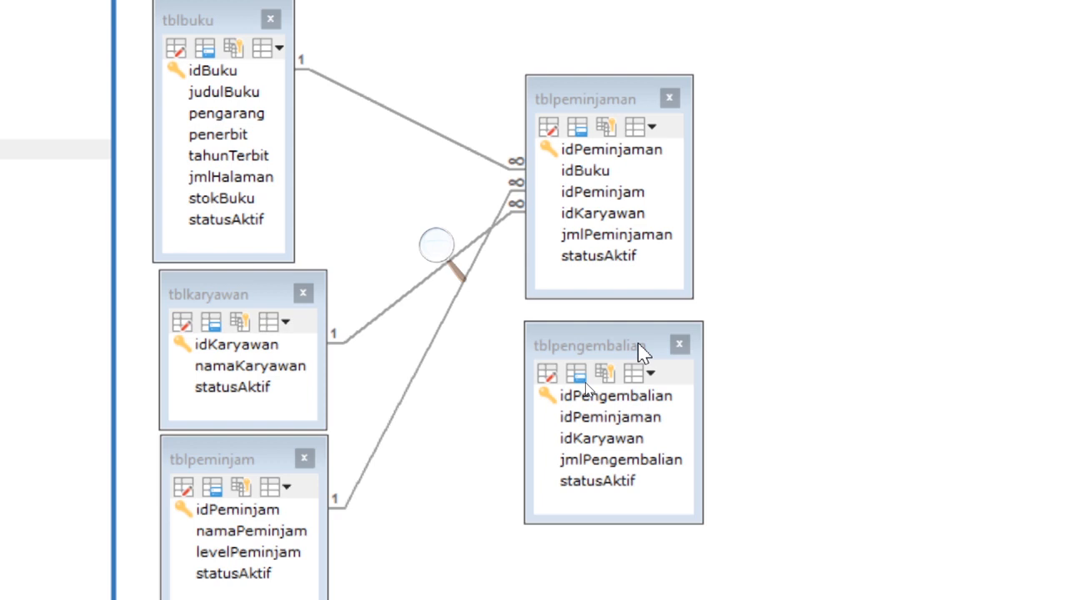
- Link idPeminjaman in tblpengembalian to idPeminjaman in tblpeminjaman as a foreign key named ambilIDPeminjamanPengembalain
{"action": "left_click", "coordinate": [603, 415]}
{"action": "left_click_drag", "start_coordinate": [595, 423], "coordinate": [558, 249]}
{"action": "left_click_drag", "start_coordinate": [610, 150], "coordinate": [612, 150]}
{"action": "type", "text": "ambilIDPeminjamanPengembalain"}
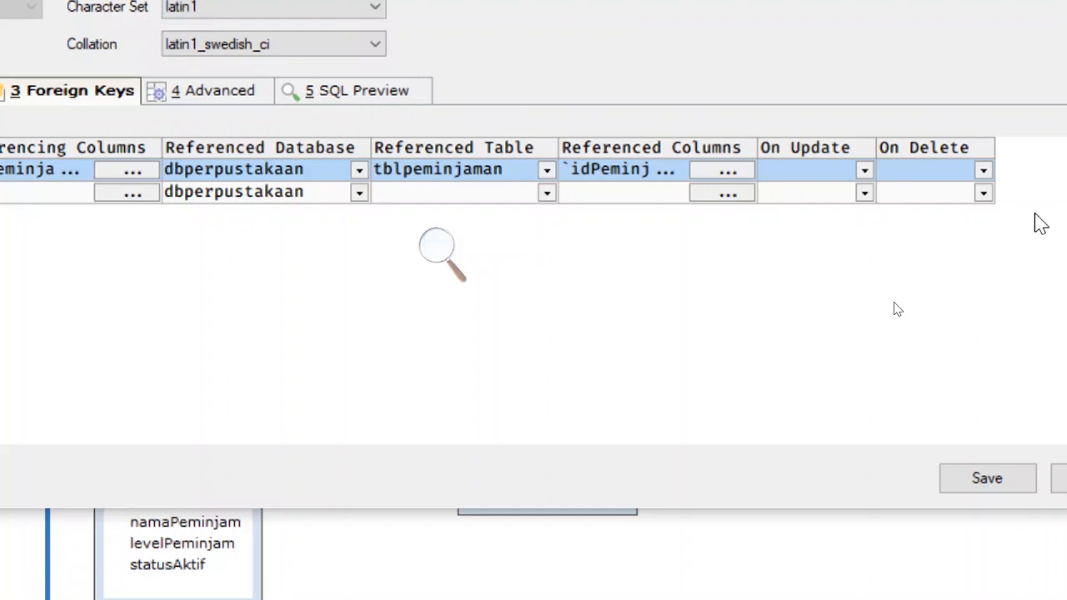
- Set the idPeminjaman foreign key to Cascade on update and No Action on delete, and save the relationship
{"action": "left_click", "coordinate": [861, 171]}
{"action": "left_click", "coordinate": [858, 196]}
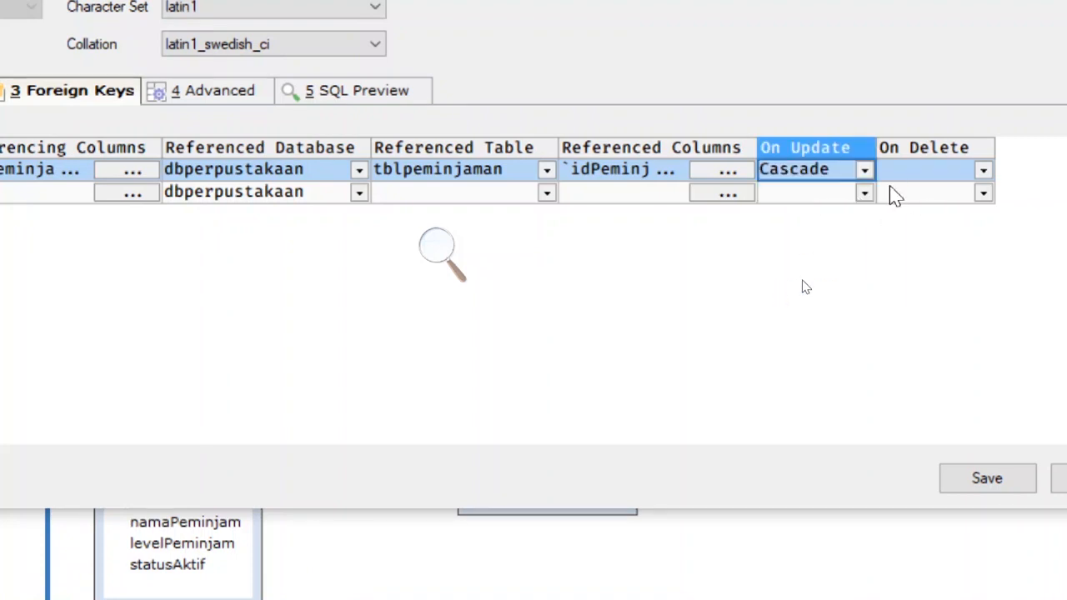
{"action": "left_click", "coordinate": [924, 176]}
{"action": "left_click", "coordinate": [928, 178]}
{"action": "left_click", "coordinate": [925, 219]}
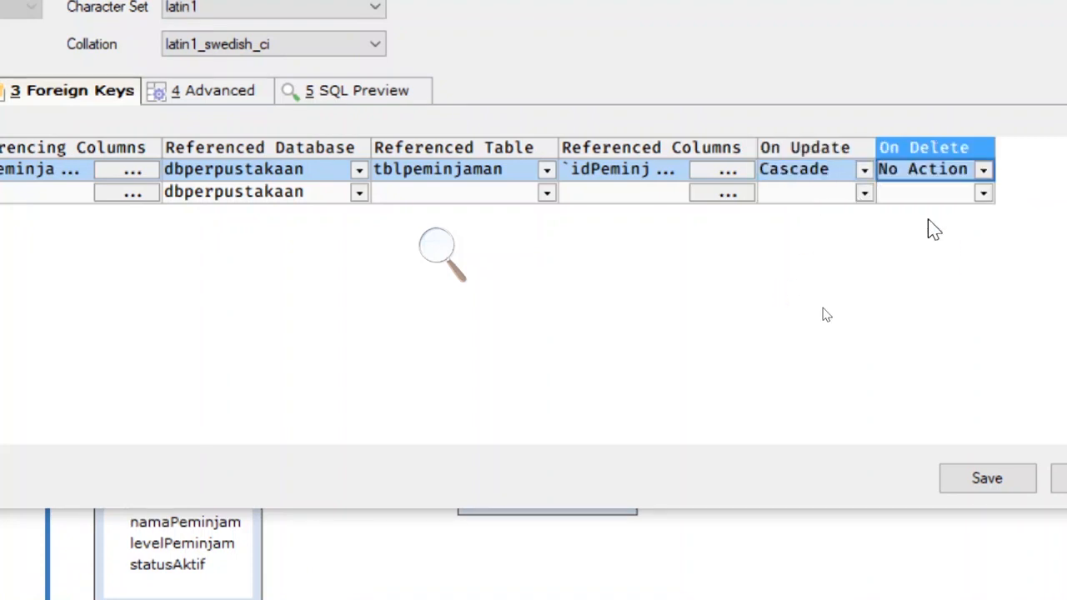
{"action": "left_click", "coordinate": [987, 479]}
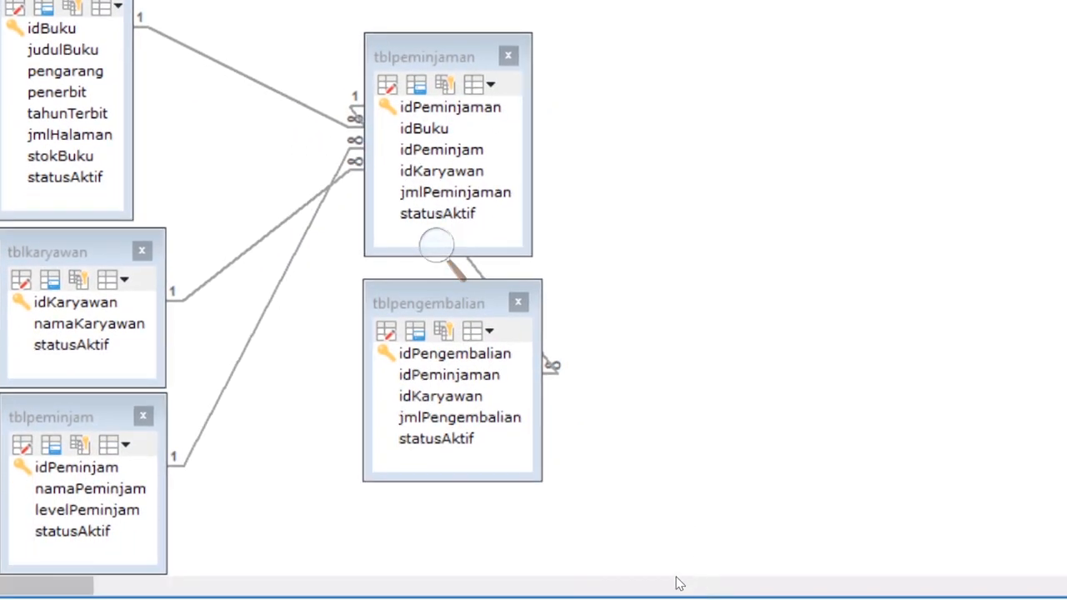
- Move tblpengembalian to the right of tblpeminjaman and link its idKaryawan to idKaryawan in tblkaryawan as a foreign key named ambilIDKaryawanPengembalian
{"action": "left_click_drag", "start_coordinate": [424, 299], "coordinate": [654, 271]}
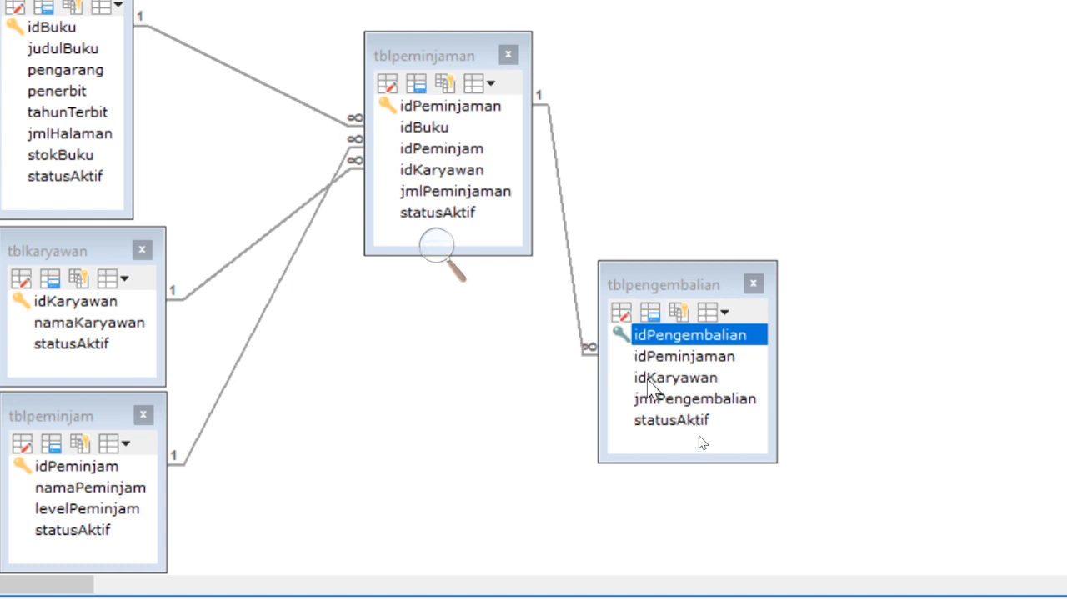
{"action": "left_click", "coordinate": [642, 380]}
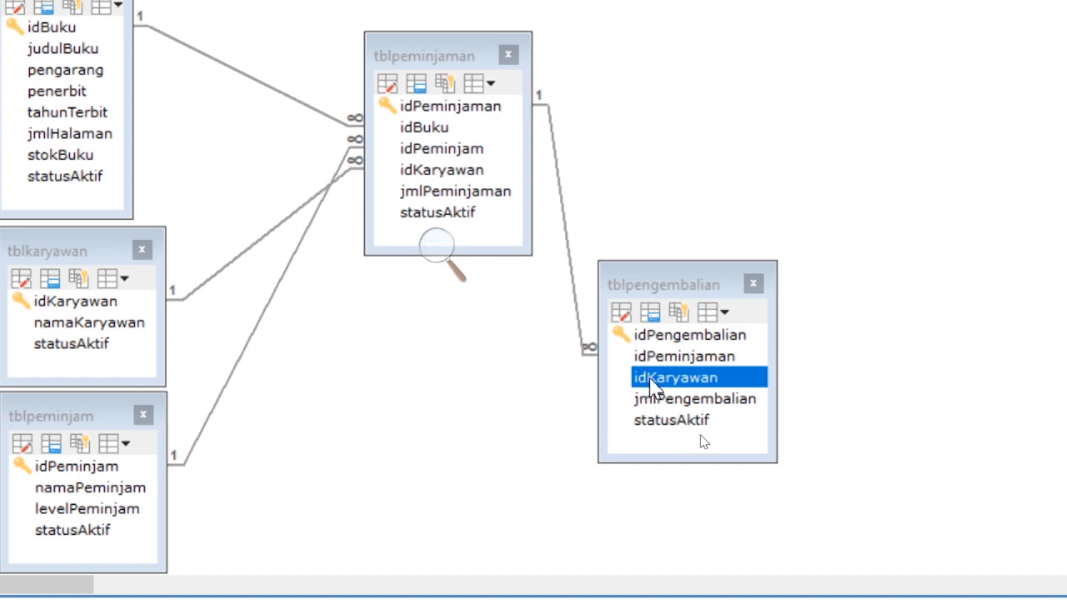
{"action": "left_click_drag", "start_coordinate": [604, 382], "coordinate": [100, 304]}
{"action": "left_click", "coordinate": [88, 166]}
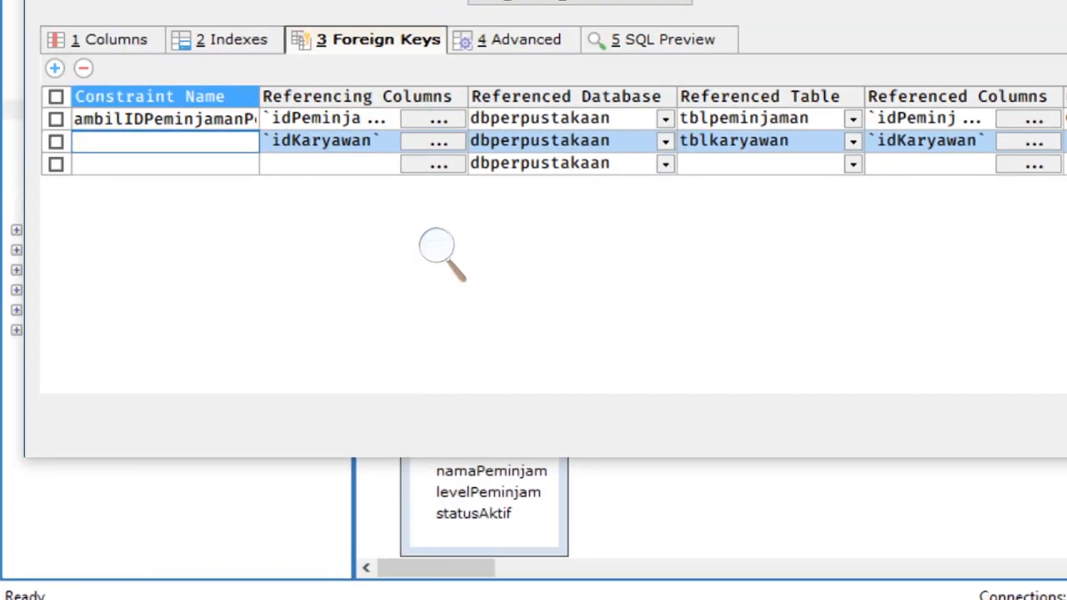
{"action": "type", "text": "ambil"}
{"action": "type", "text": "IDKaryawa"}
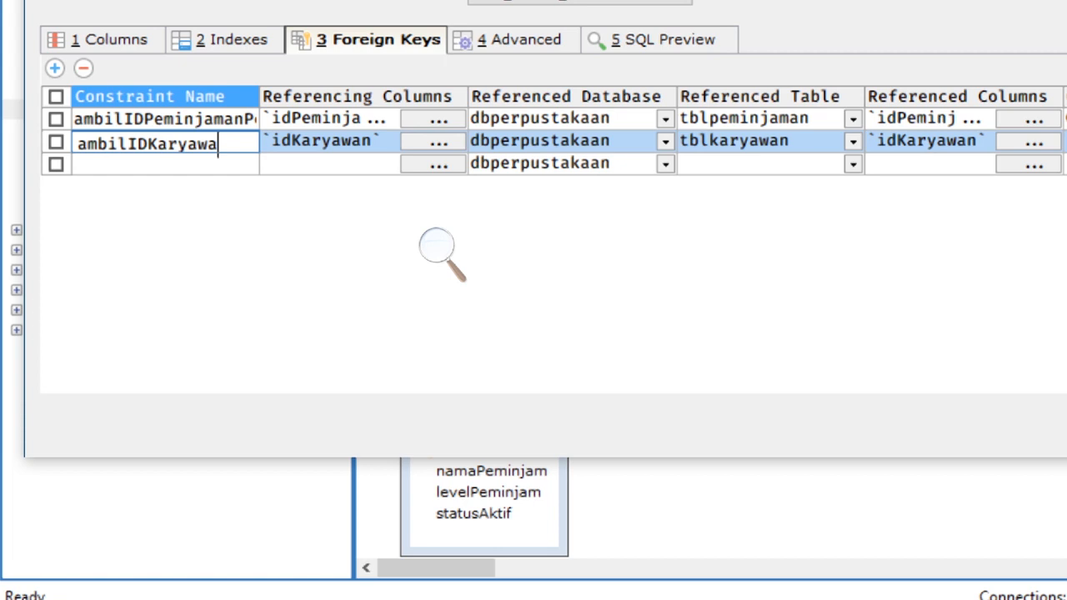
{"action": "type", "text": "nPenegmba"}
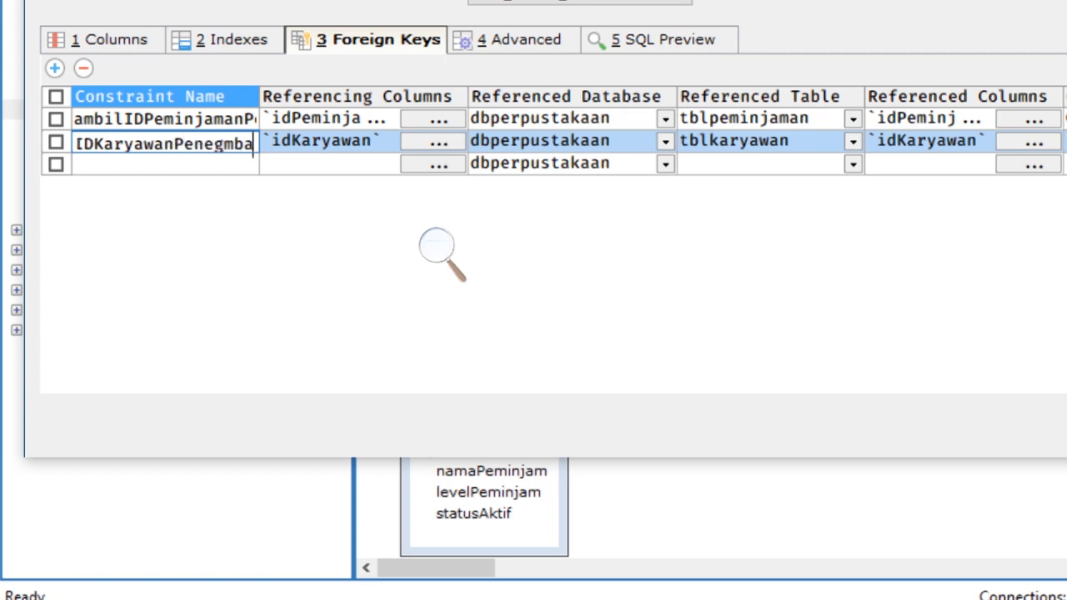
{"action": "key", "text": "BackSpace"}
{"action": "key", "text": "BackSpace"}
{"action": "key", "text": "BackSpace"}
{"action": "key", "text": "BackSpace"}
{"action": "key", "text": "BackSpace"}
{"action": "type", "text": "gembalian"}
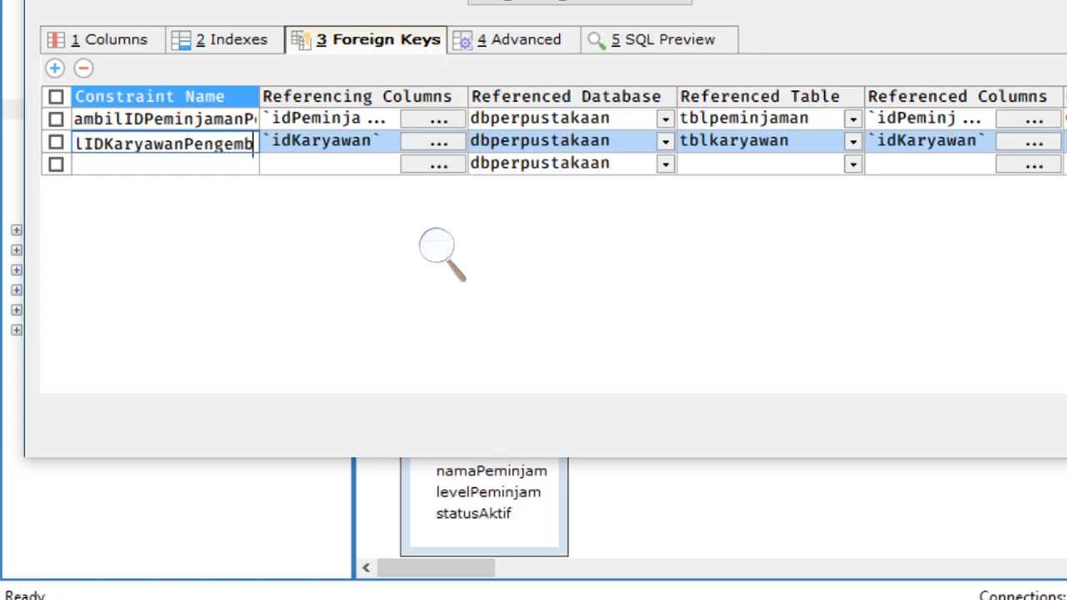
- Save the idKaryawan foreign key of tblpengembalian with Cascade on update and No Action on delete, and shift the tblpengembalian table slightly
{"action": "left_click", "coordinate": [770, 155]}
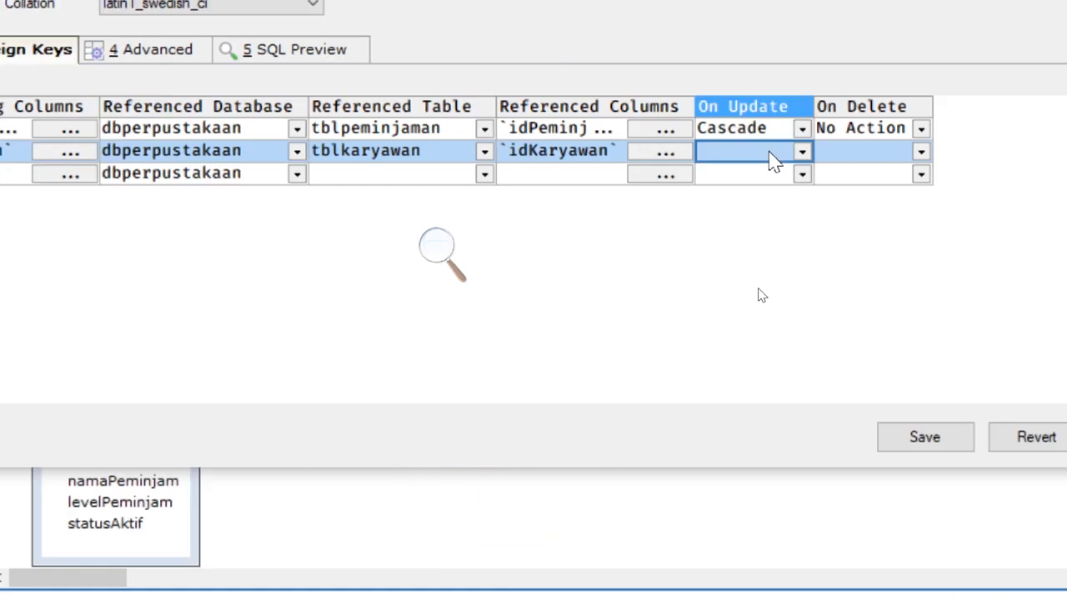
{"action": "left_click", "coordinate": [775, 172]}
{"action": "left_click", "coordinate": [788, 177]}
{"action": "left_click", "coordinate": [844, 157]}
{"action": "left_click", "coordinate": [849, 163]}
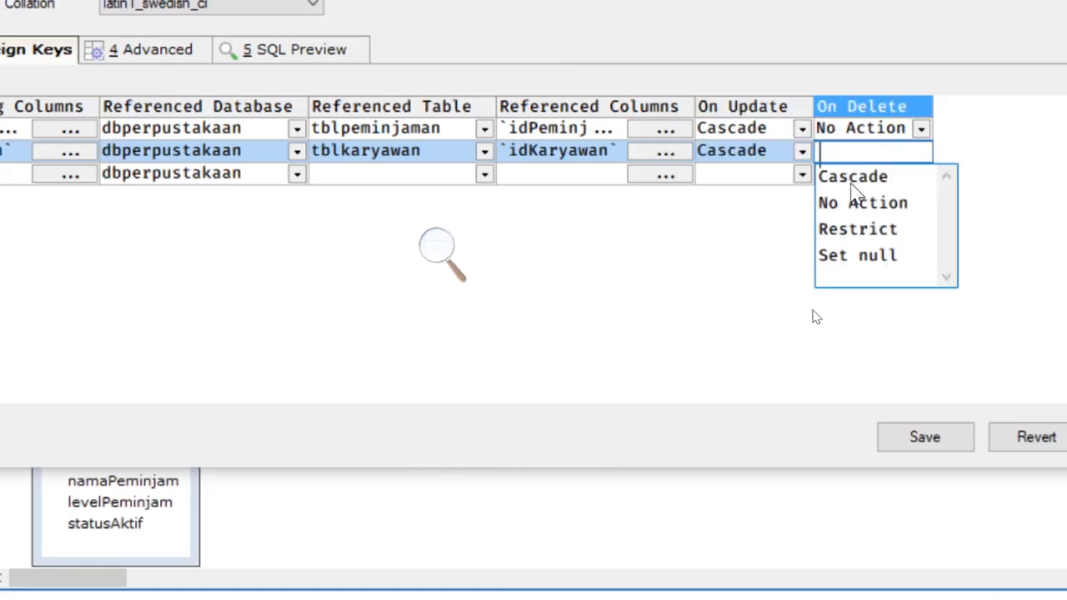
{"action": "left_click", "coordinate": [855, 204]}
{"action": "left_click", "coordinate": [920, 439]}
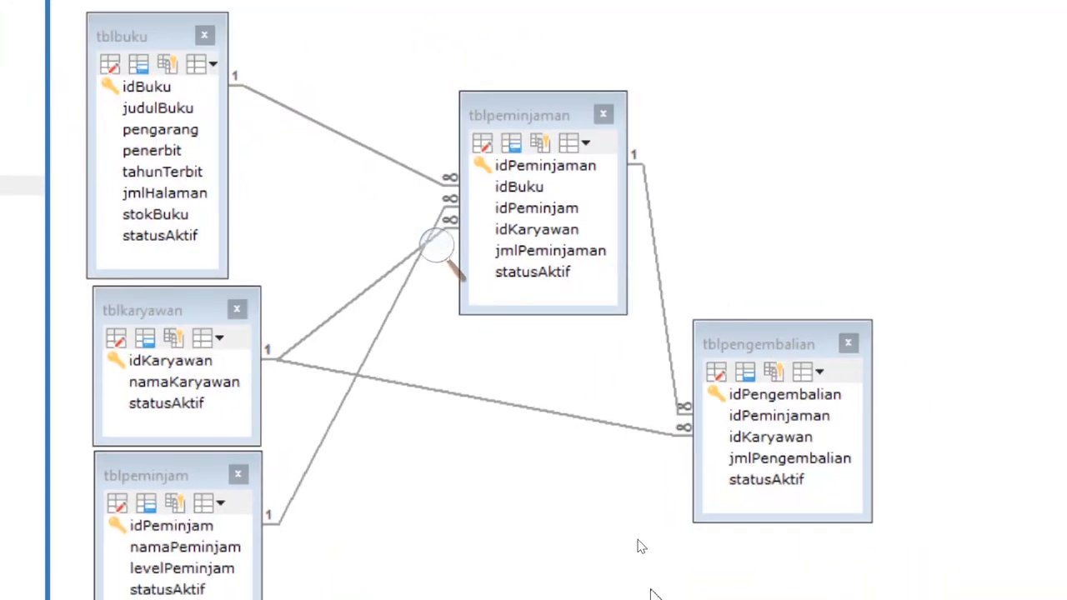
{"action": "left_click_drag", "start_coordinate": [736, 381], "coordinate": [717, 396]}
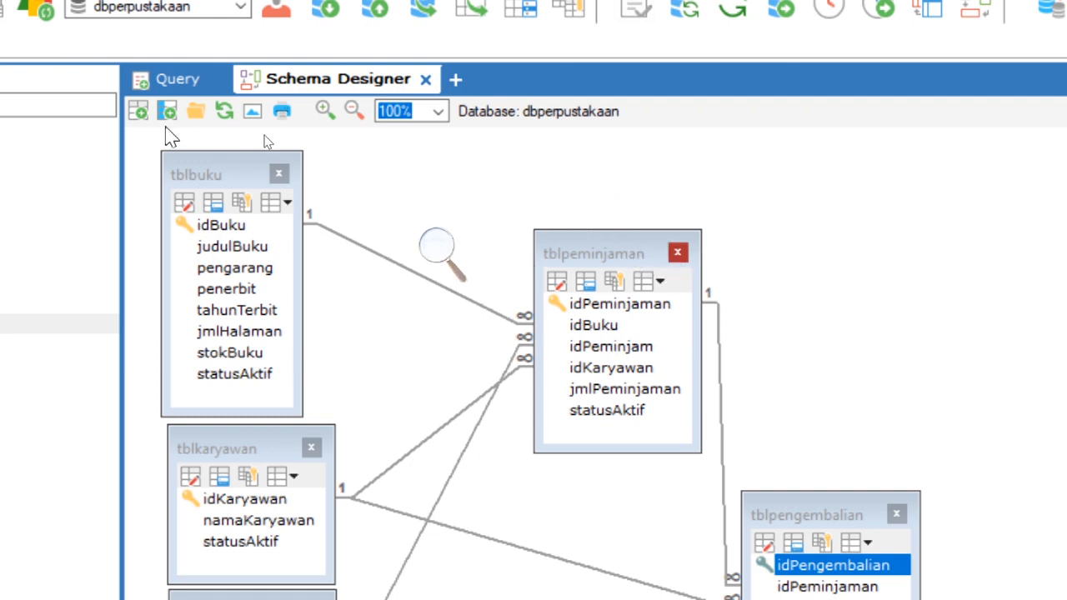
- Open the data of tblpeminjaman and set the new row's idBuku to 3 (Logika Matematika) from the tblbuku records
{"action": "left_click", "coordinate": [175, 81]}
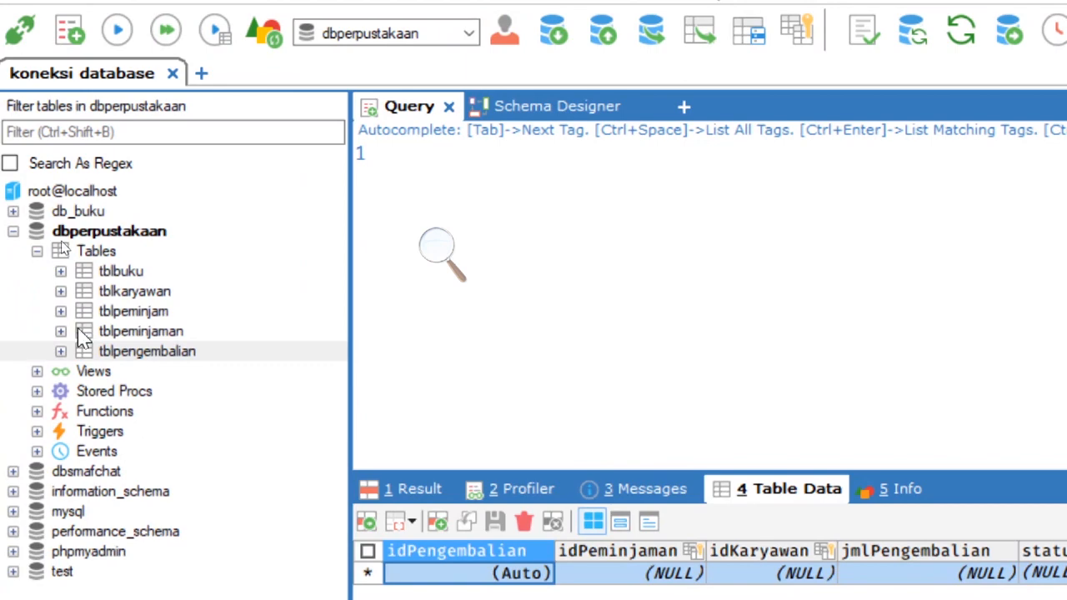
{"action": "left_click", "coordinate": [143, 332]}
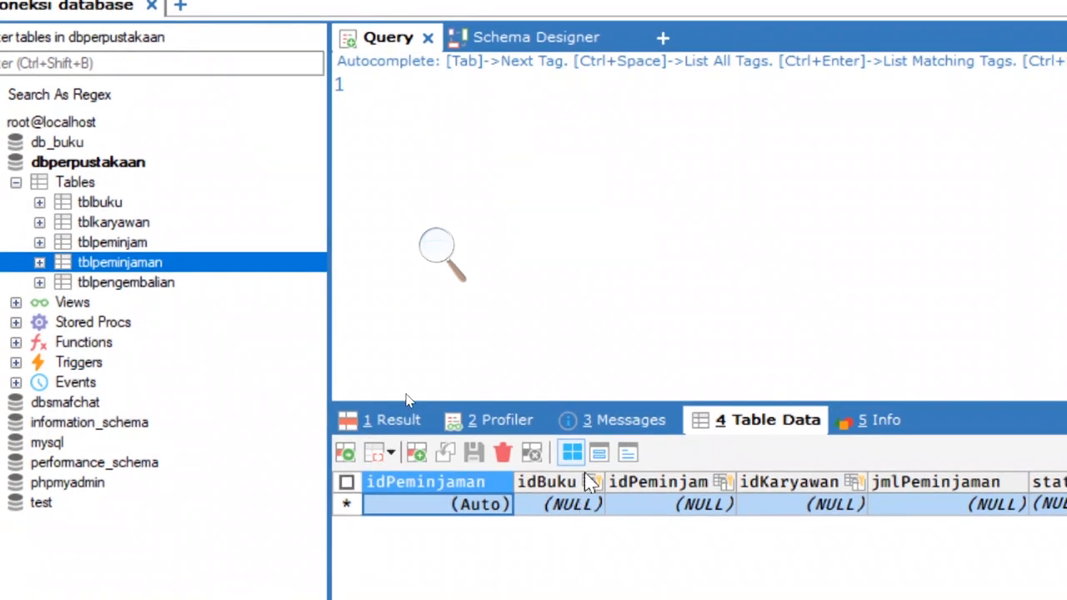
{"action": "left_click", "coordinate": [585, 476]}
{"action": "left_click", "coordinate": [594, 512]}
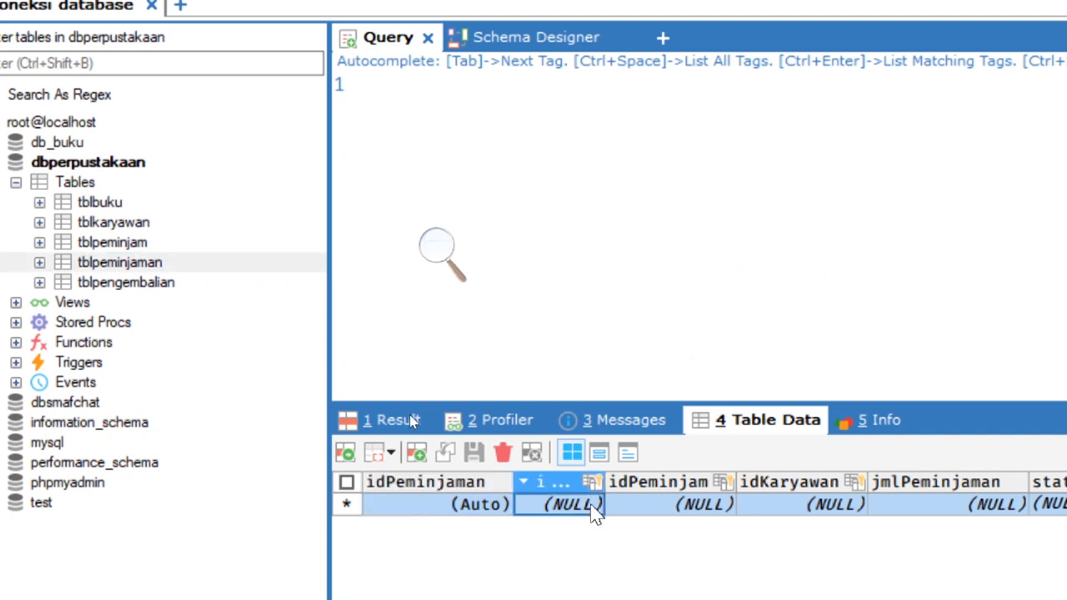
{"action": "left_click", "coordinate": [594, 512]}
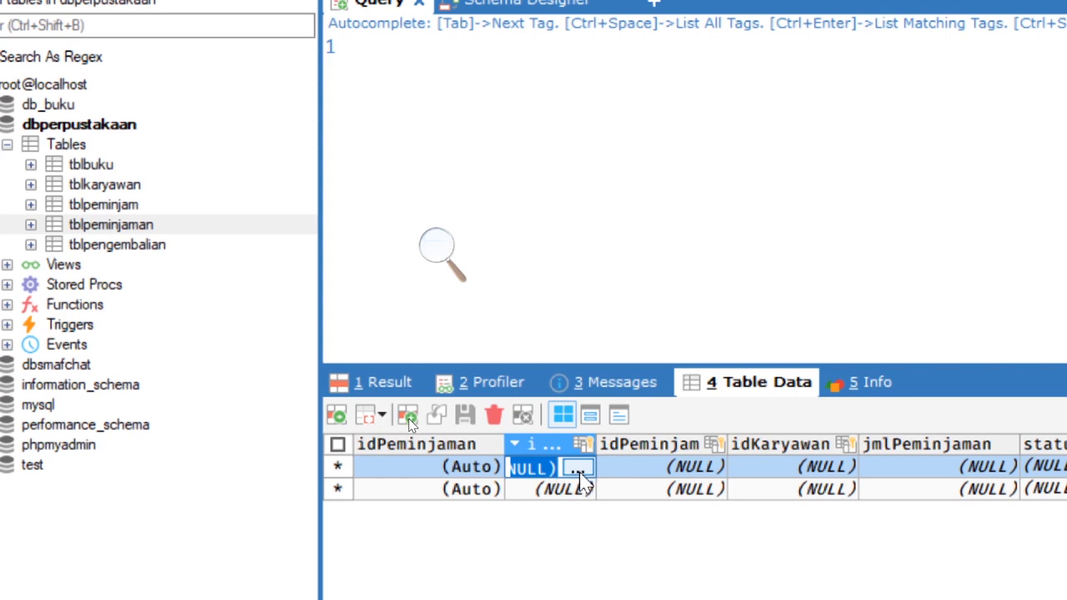
{"action": "left_click", "coordinate": [577, 471]}
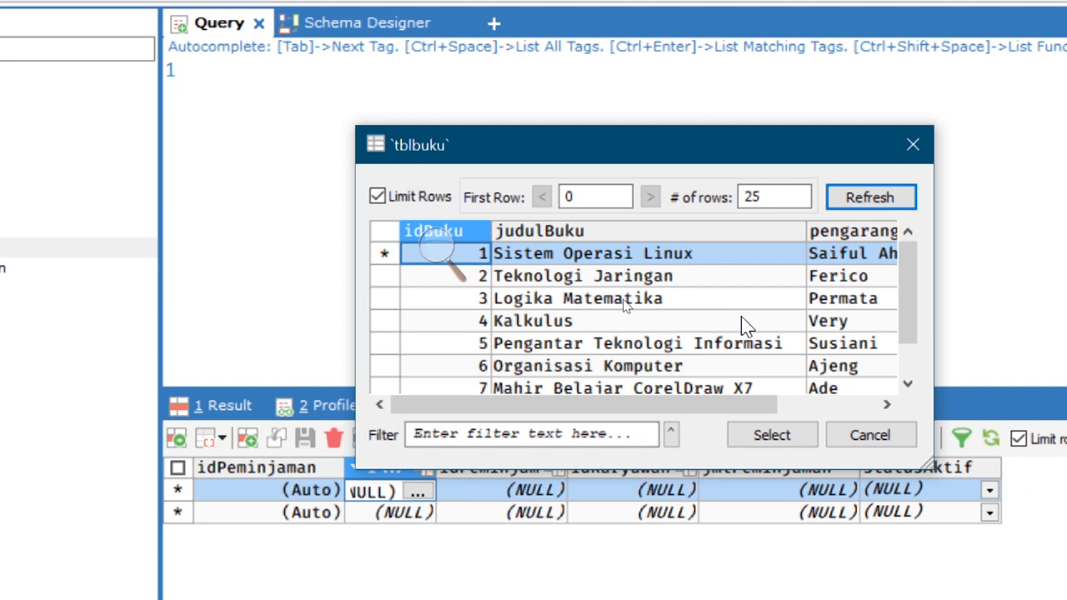
{"action": "scroll", "coordinate": [442, 321], "scroll_direction": "down", "scroll_amount": 1}
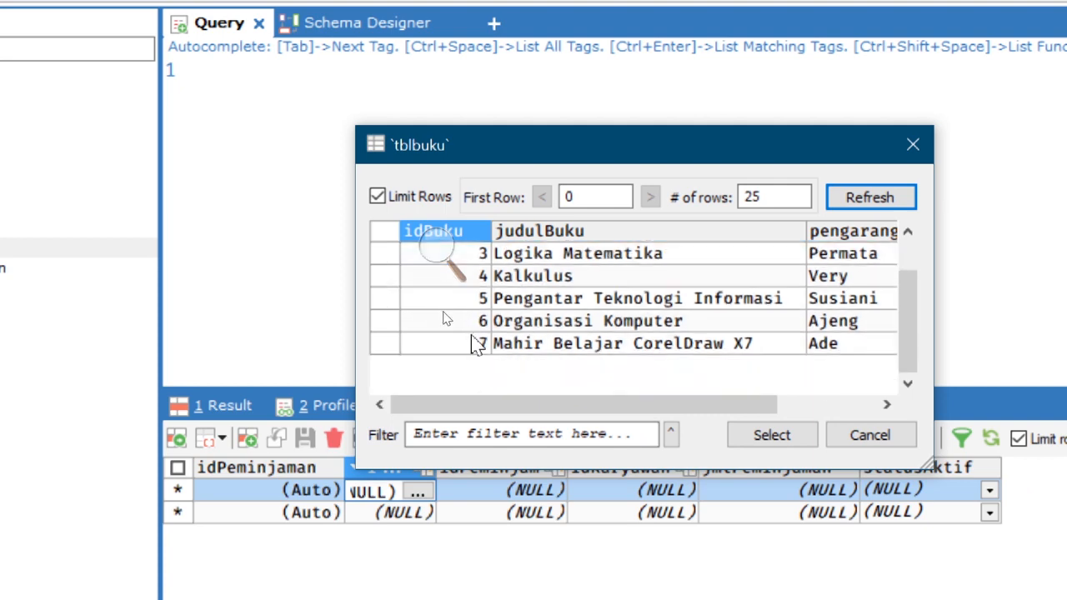
{"action": "scroll", "coordinate": [444, 319], "scroll_direction": "up", "scroll_amount": 1}
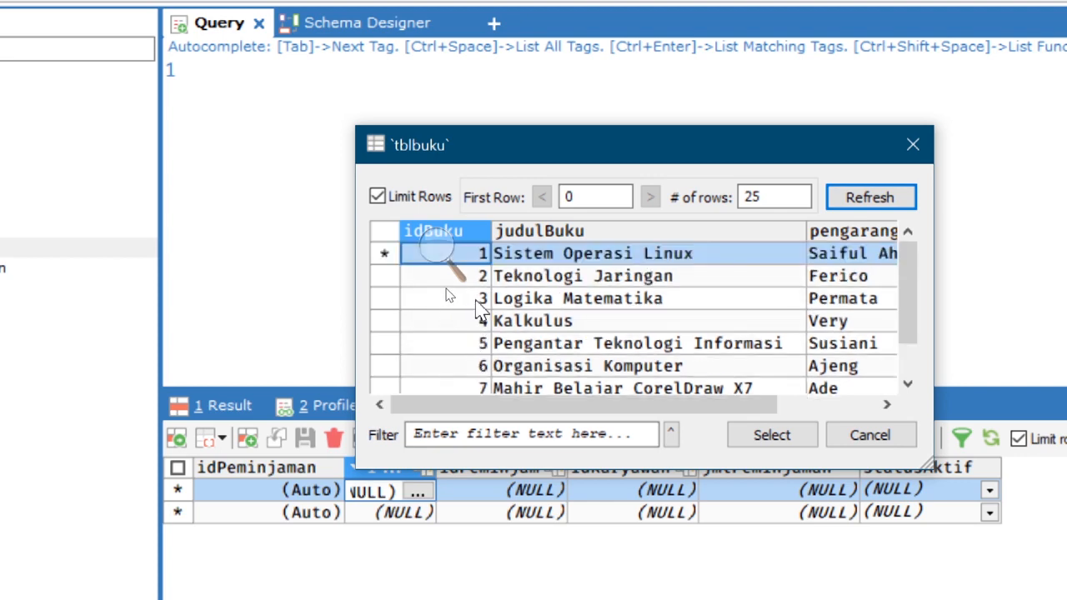
{"action": "left_click", "coordinate": [476, 300]}
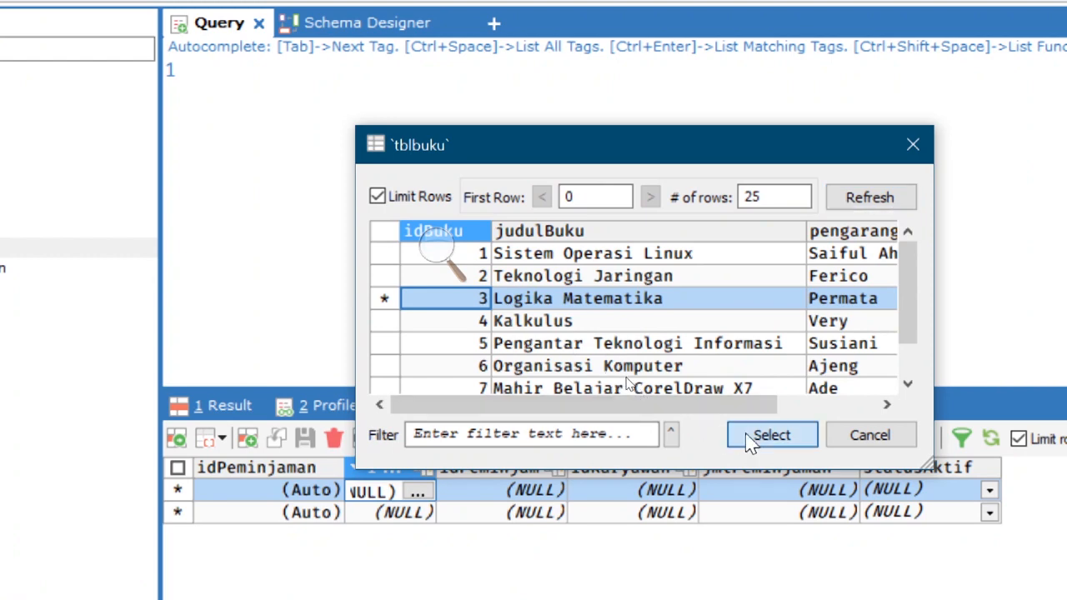
{"action": "left_click", "coordinate": [762, 435]}
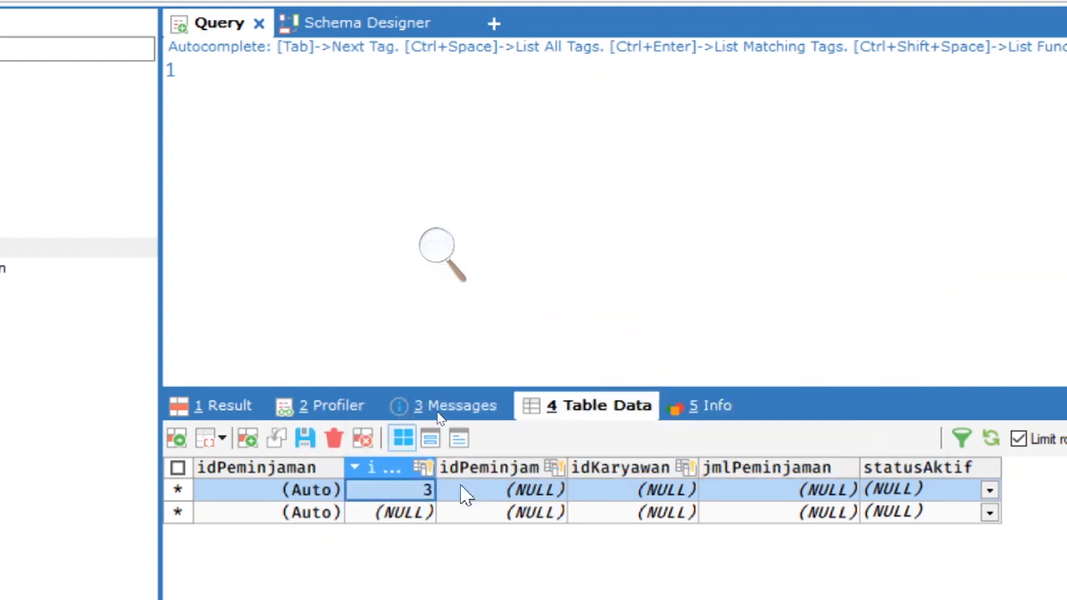
- Set the new loan row's idPeminjam to 1 and its idKaryawan to 8 from the related table records
{"action": "left_click", "coordinate": [556, 490]}
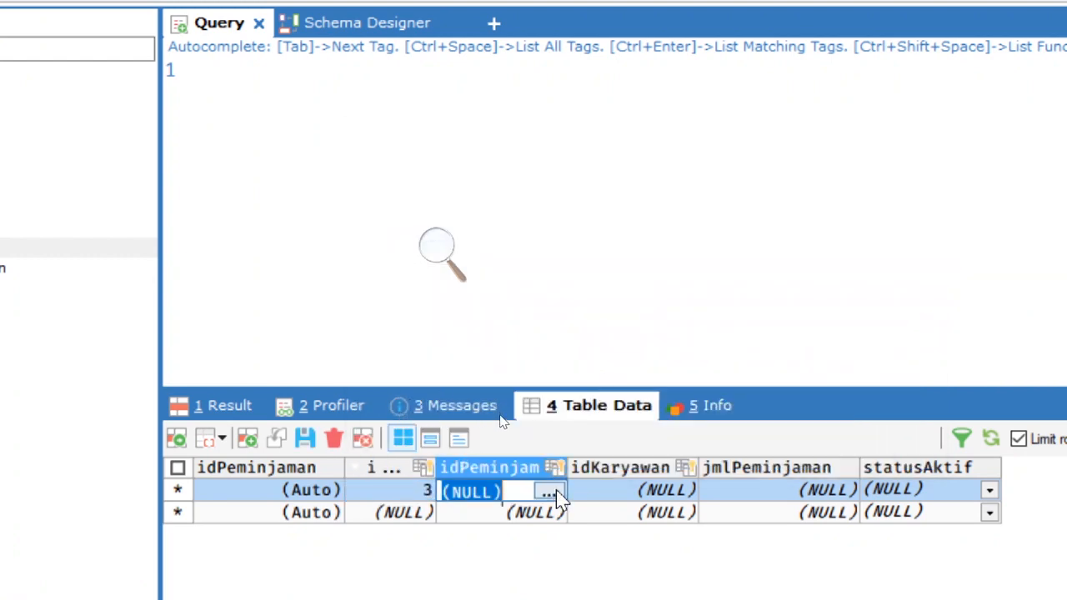
{"action": "left_click", "coordinate": [549, 492]}
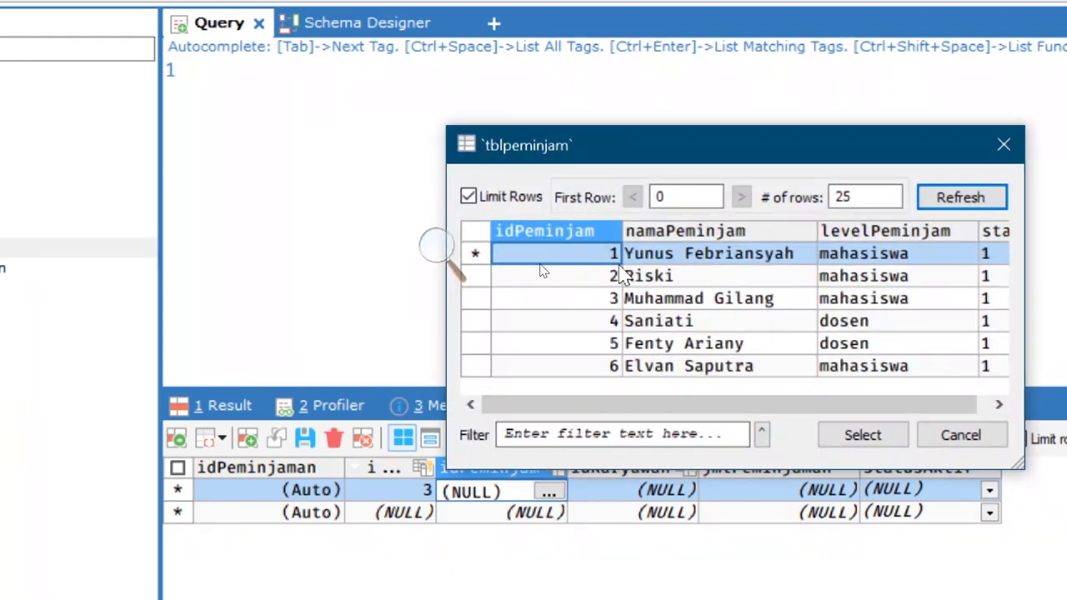
{"action": "left_click", "coordinate": [862, 435]}
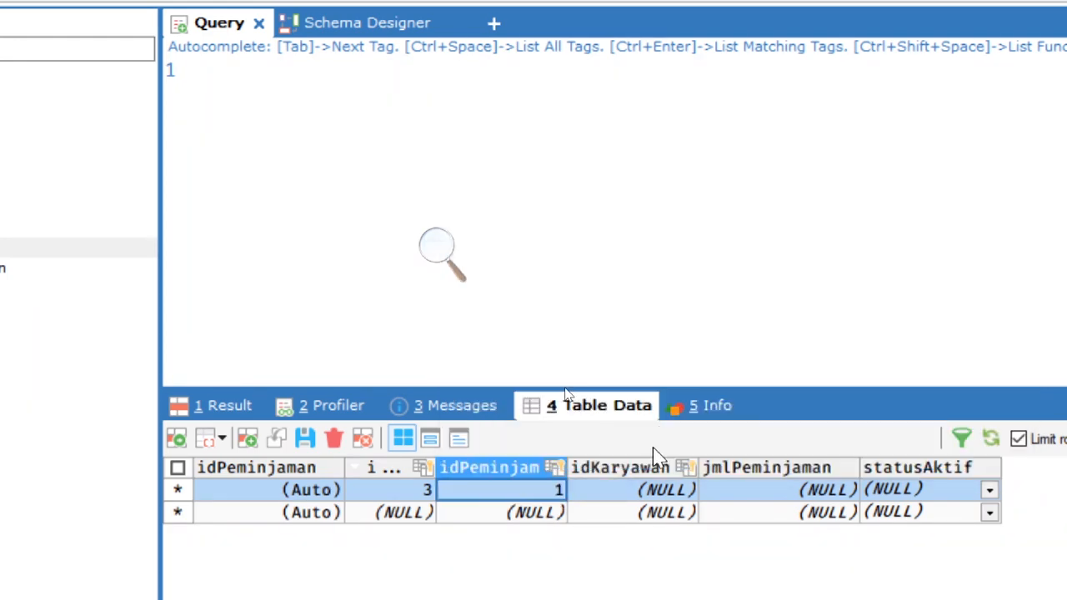
{"action": "left_click", "coordinate": [682, 491]}
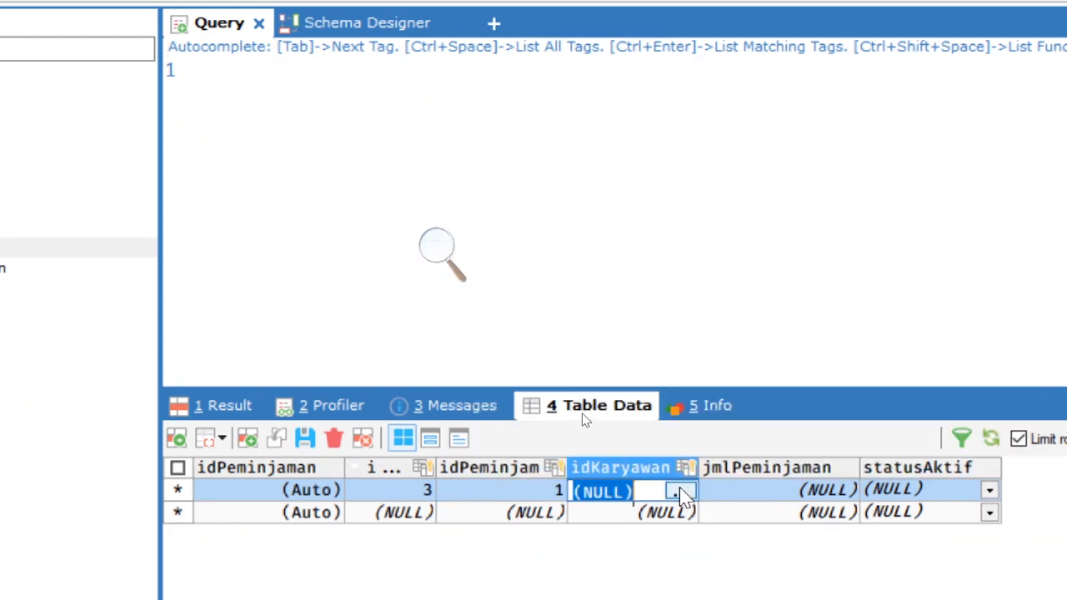
{"action": "left_click", "coordinate": [681, 492]}
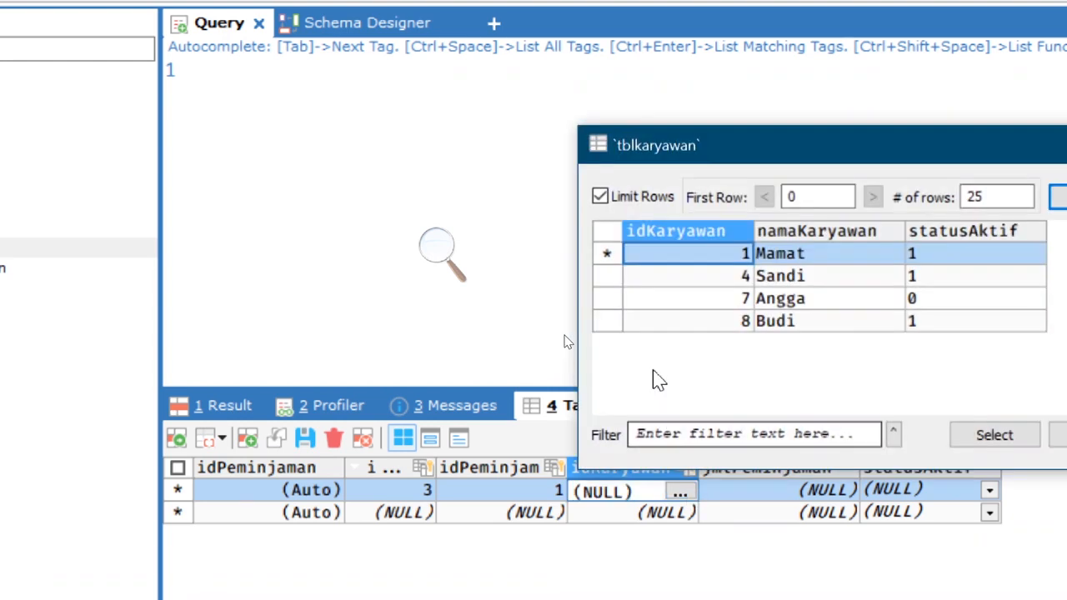
{"action": "left_click", "coordinate": [734, 322]}
{"action": "left_click", "coordinate": [992, 435]}
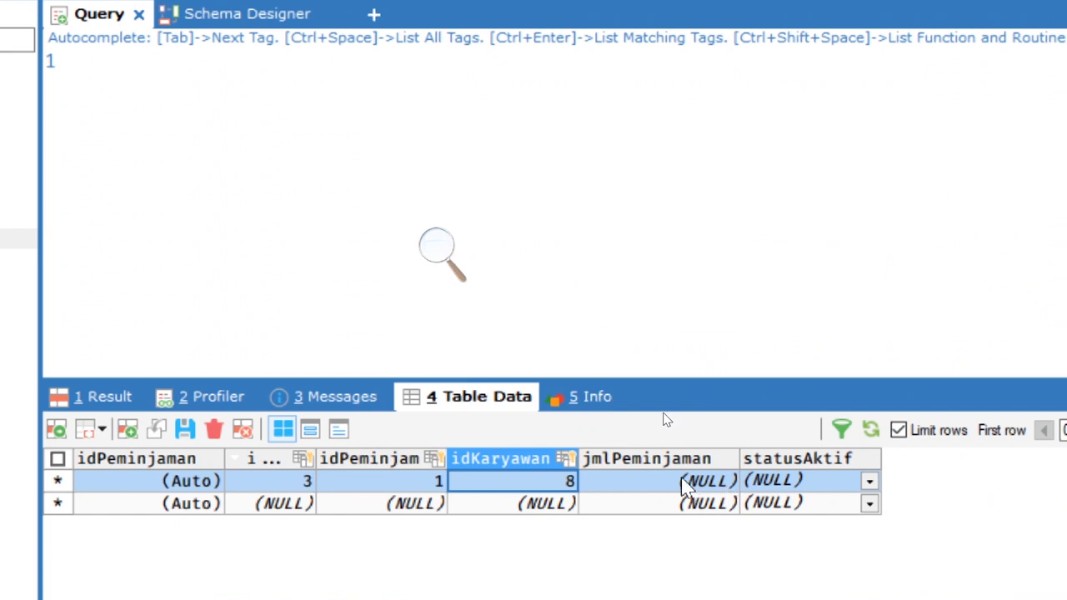
- Set the loan row's jmlPeminjaman to 2 and statusAktif to 1, and save the row in tblpeminjaman
{"action": "left_click", "coordinate": [684, 487]}
{"action": "type", "text": "2"}
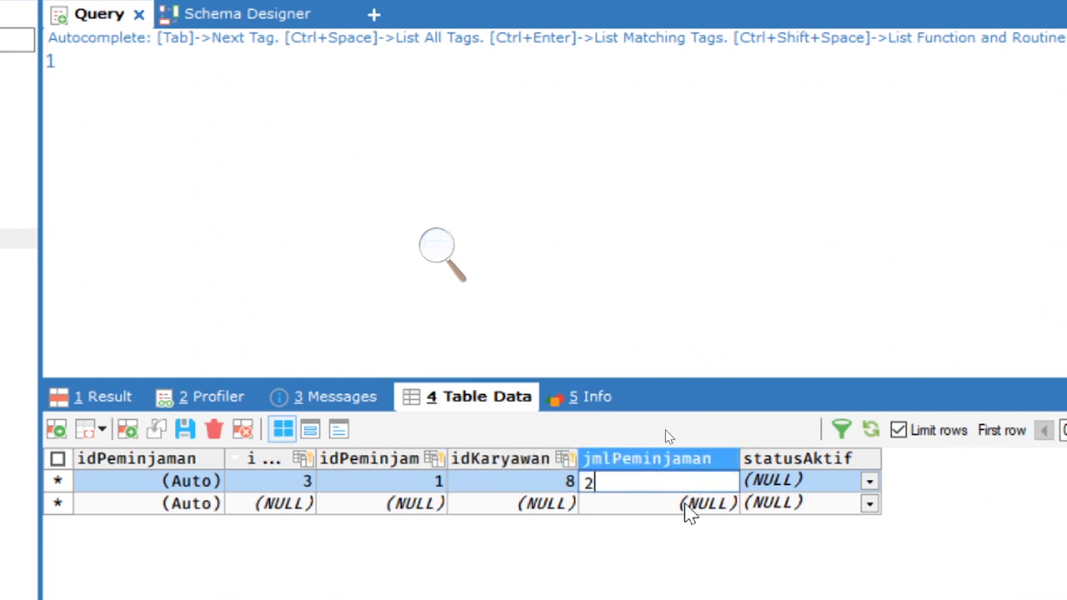
{"action": "key", "text": "Return"}
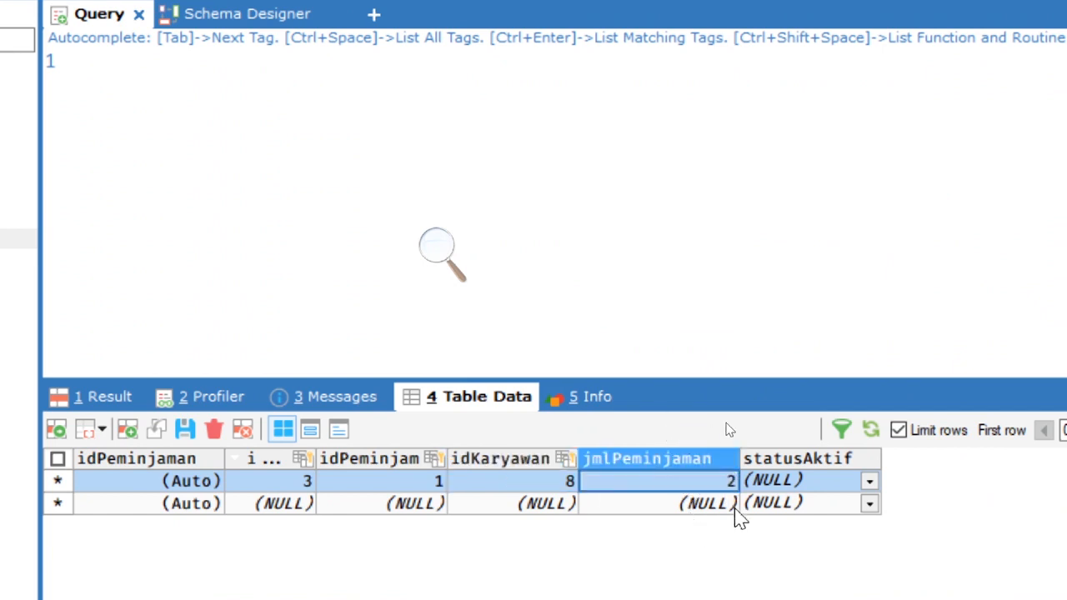
{"action": "left_click", "coordinate": [869, 484]}
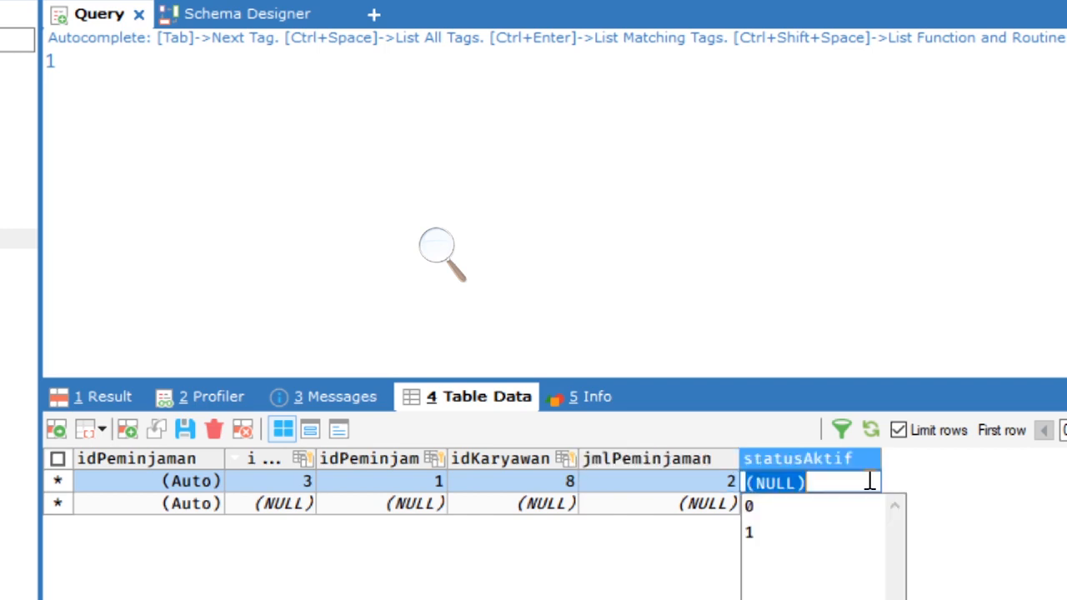
{"action": "left_click", "coordinate": [813, 531]}
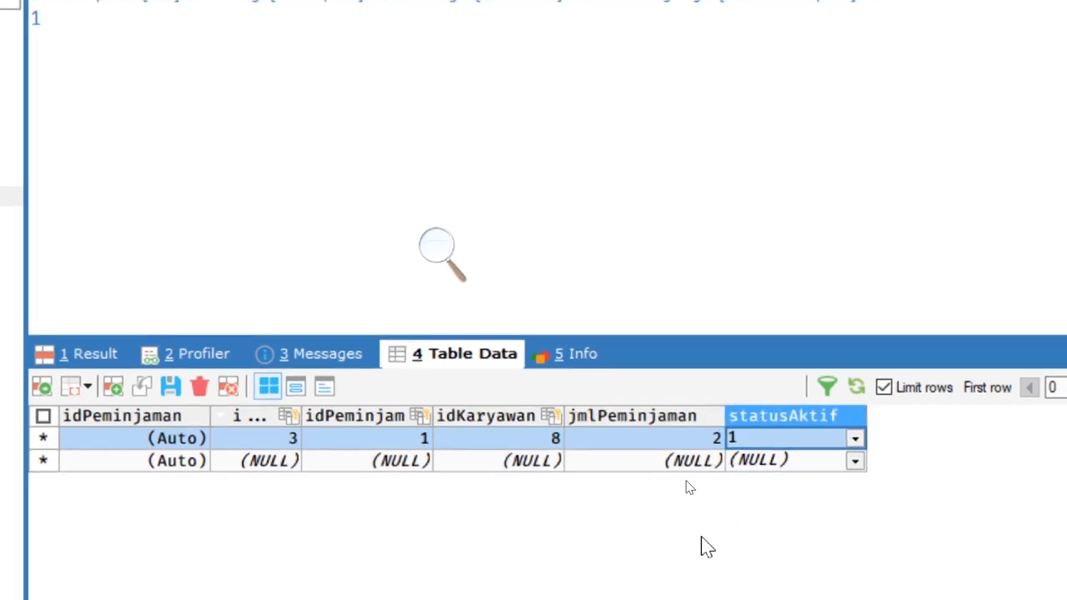
{"action": "key", "text": "Tab"}
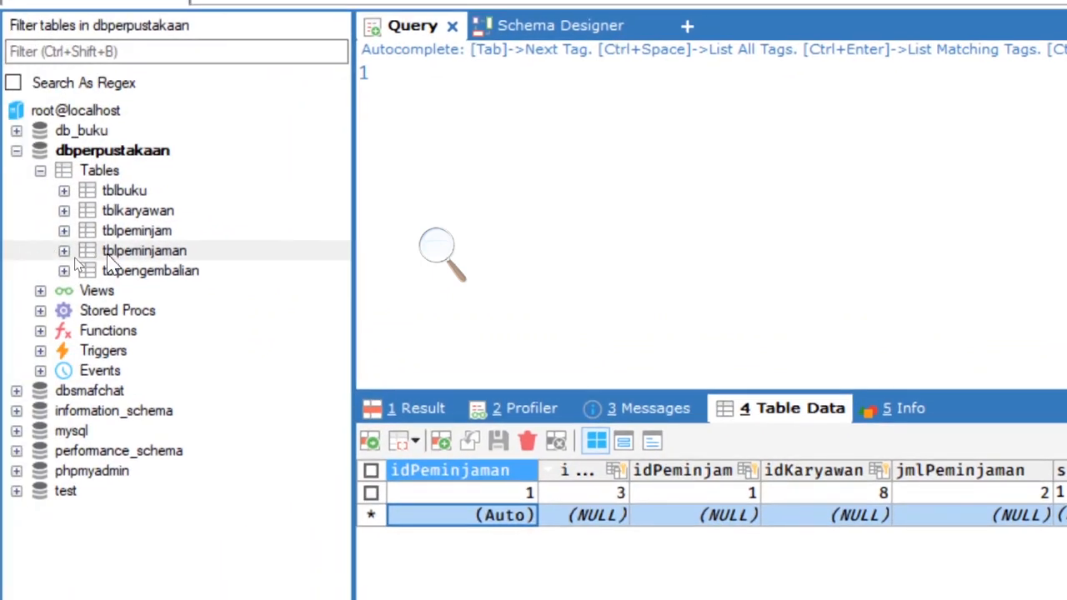
- Open the data of tblpengembalian and set the new row's idPeminjaman to 1 from the tblpeminjaman records
{"action": "left_click", "coordinate": [4, 337]}
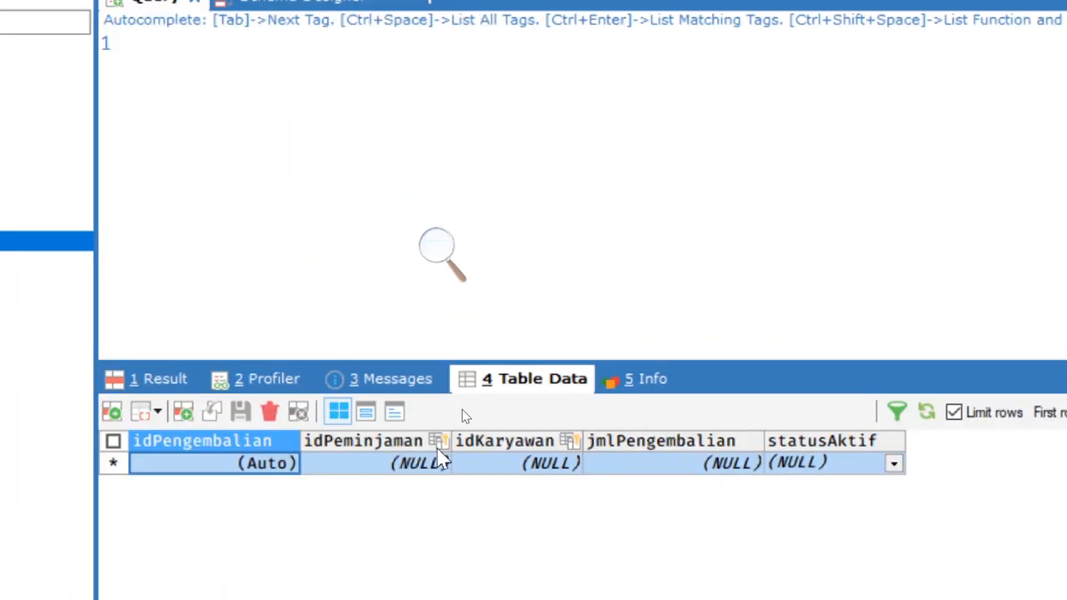
{"action": "left_click", "coordinate": [439, 463]}
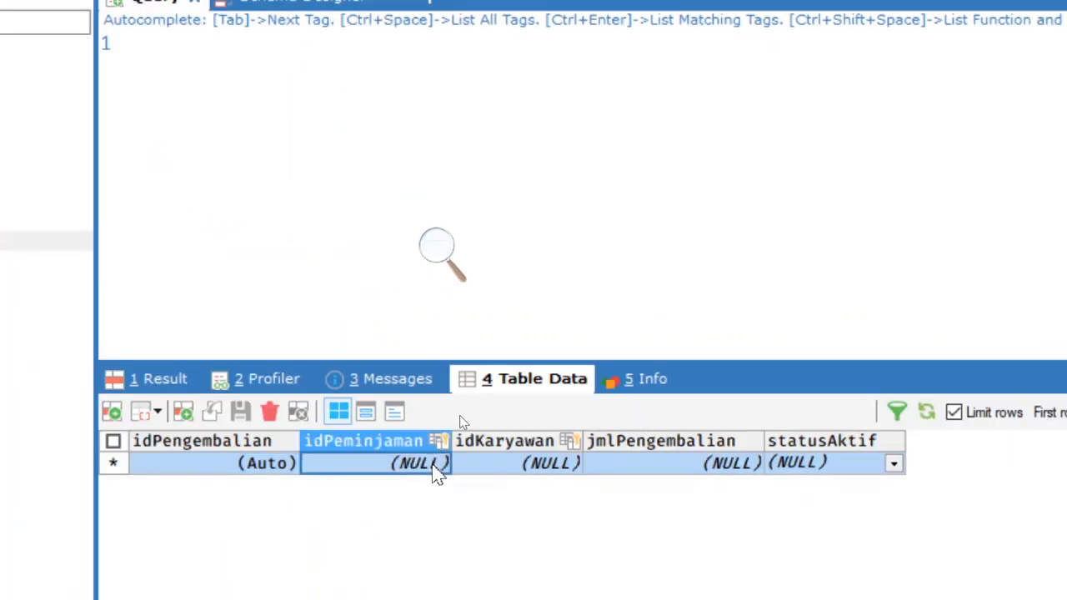
{"action": "left_click", "coordinate": [437, 466]}
{"action": "left_click", "coordinate": [440, 464]}
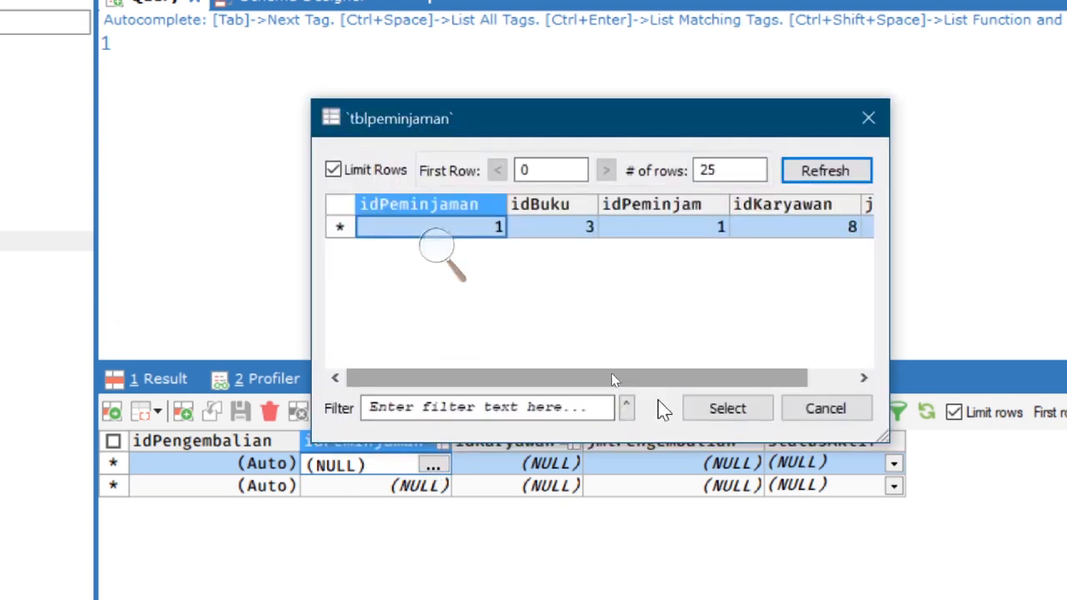
{"action": "left_click", "coordinate": [686, 409]}
- Set the new return row's idKaryawan to 7 from the tblkaryawan records
{"action": "left_click", "coordinate": [507, 464]}
{"action": "left_click", "coordinate": [567, 466]}
{"action": "left_click", "coordinate": [567, 466]}
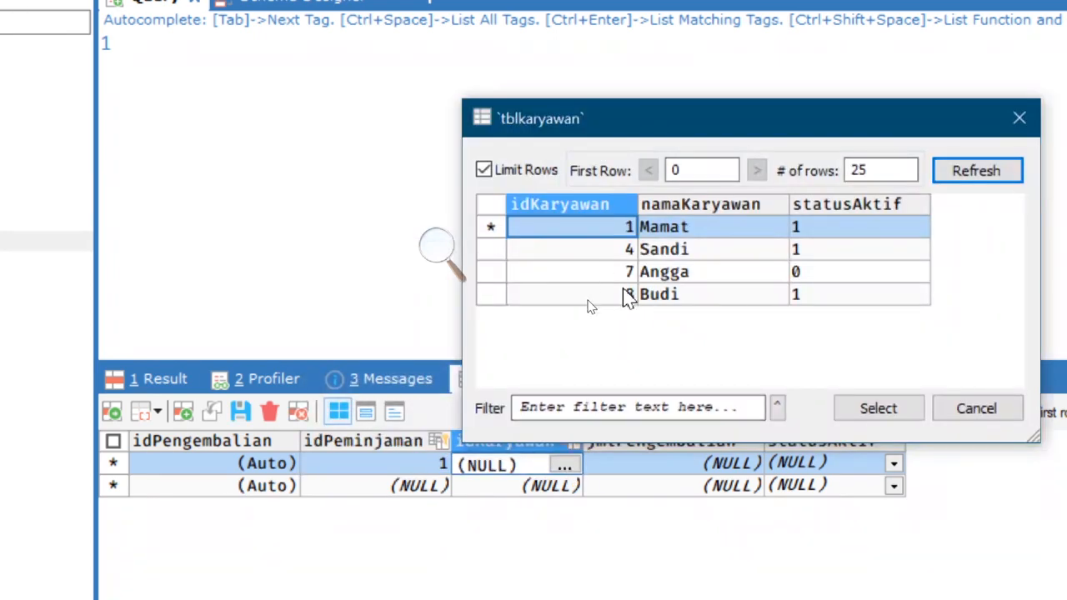
{"action": "left_click", "coordinate": [627, 295]}
{"action": "left_click", "coordinate": [631, 273]}
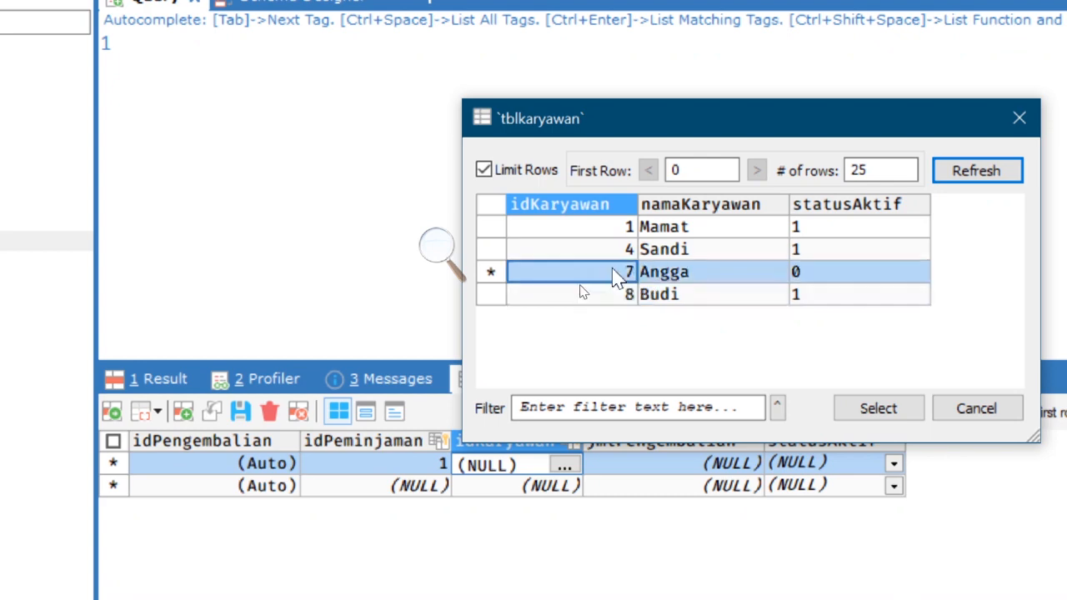
{"action": "left_click", "coordinate": [884, 415]}
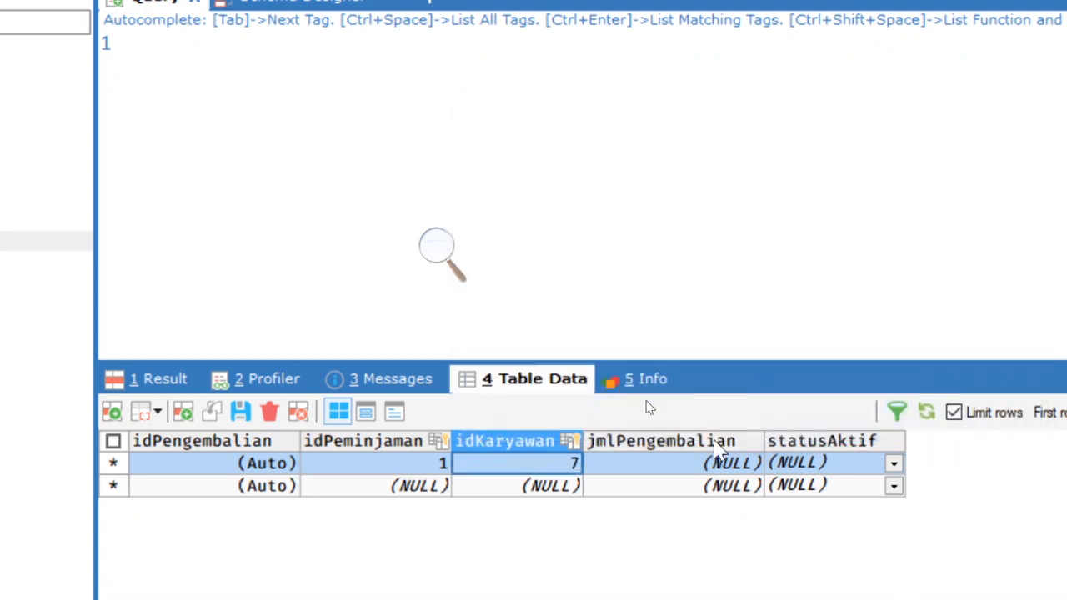
- Set the return row's jmlPengembalian to 1 and statusAktif to 1, and save the row in tblpengembalian
{"action": "left_click", "coordinate": [707, 466]}
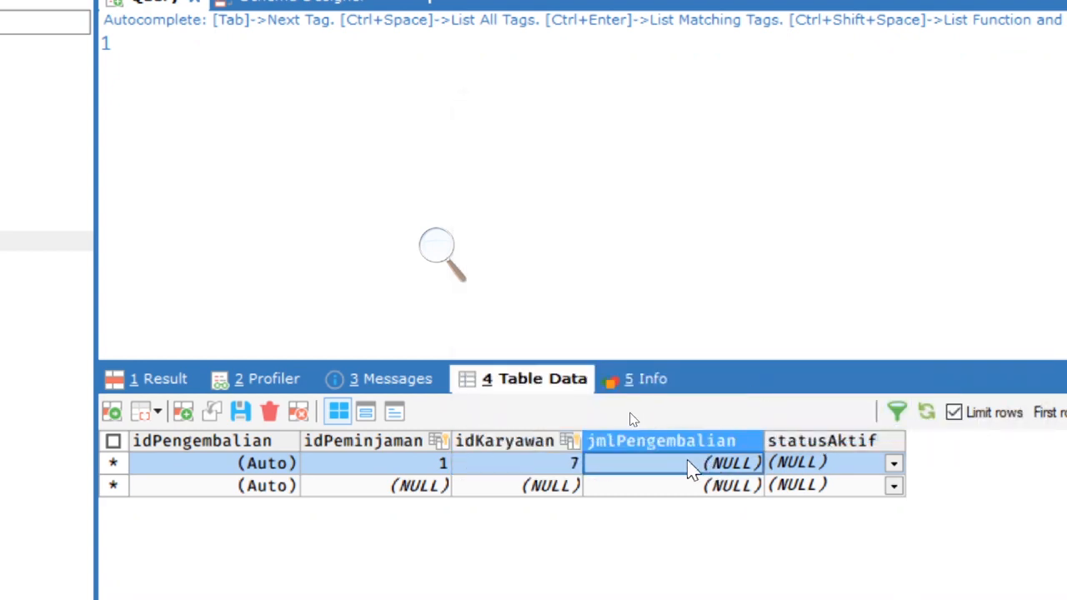
{"action": "type", "text": "1"}
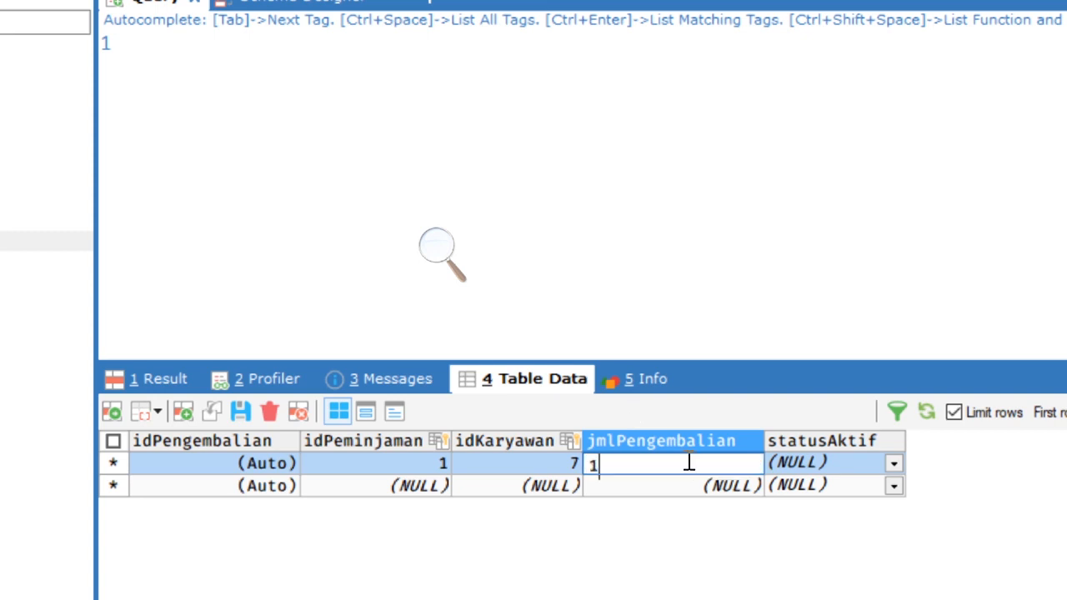
{"action": "left_click", "coordinate": [882, 462]}
{"action": "left_click", "coordinate": [842, 515]}
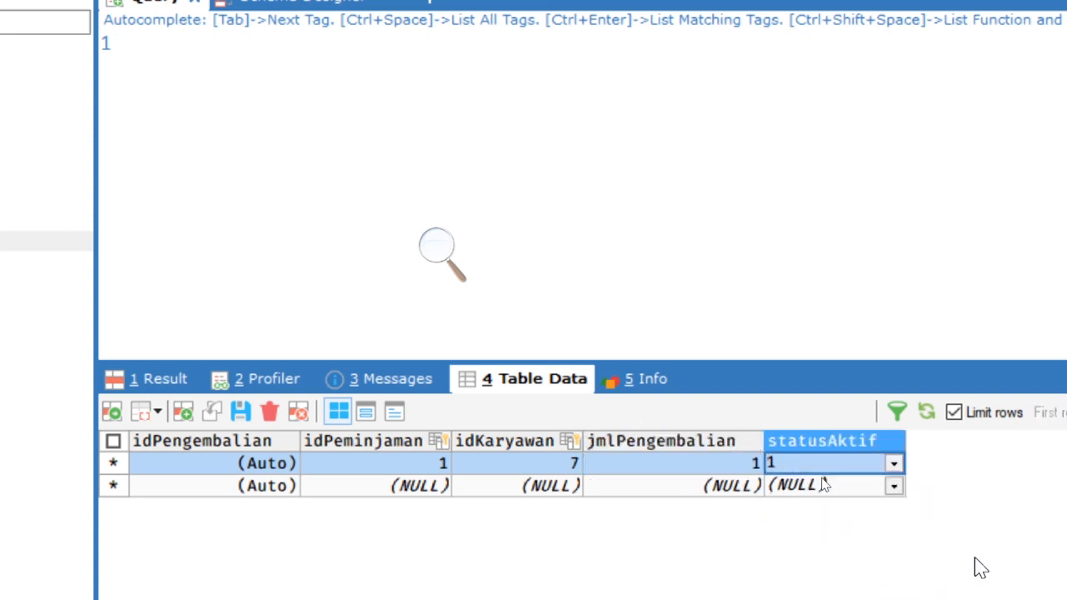
{"action": "key", "text": "Tab"}
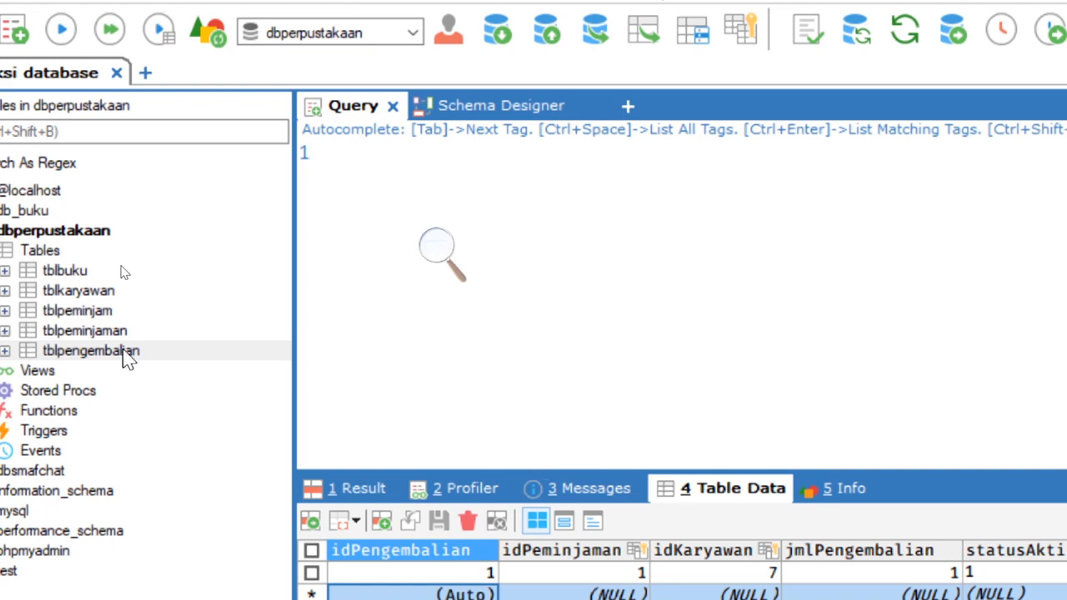
- Show the data of tblpeminjaman, then write and execute the query SELECT * FROM dbperpustakaan.tblbuku
{"action": "left_click", "coordinate": [107, 333]}
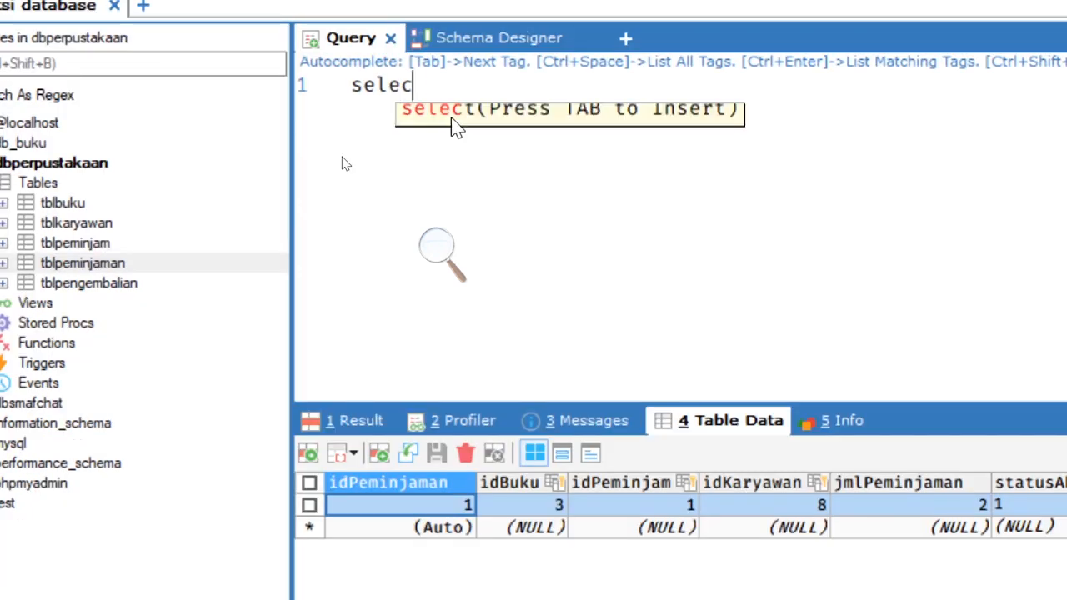
{"action": "key", "text": "Tab"}
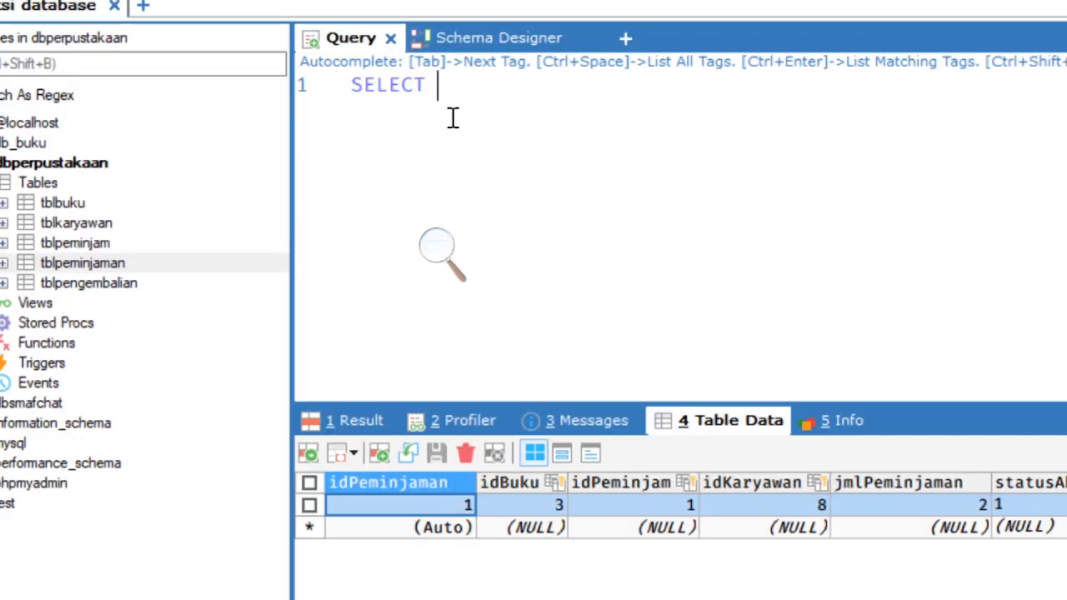
{"action": "type", "text": "* FROM"}
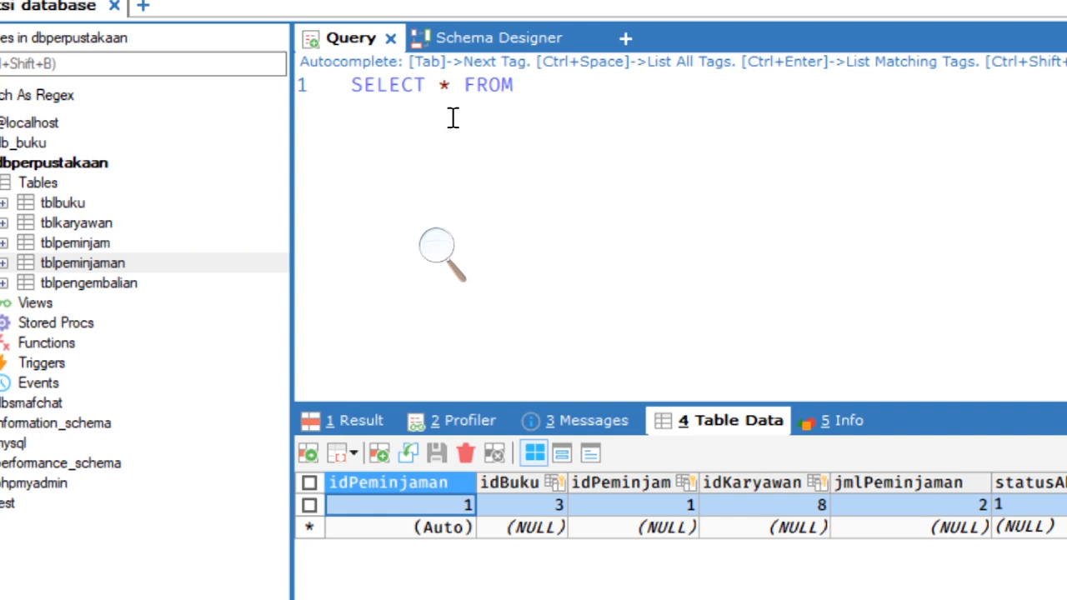
{"action": "type", "text": " dbperpustakaan.tblbuk"}
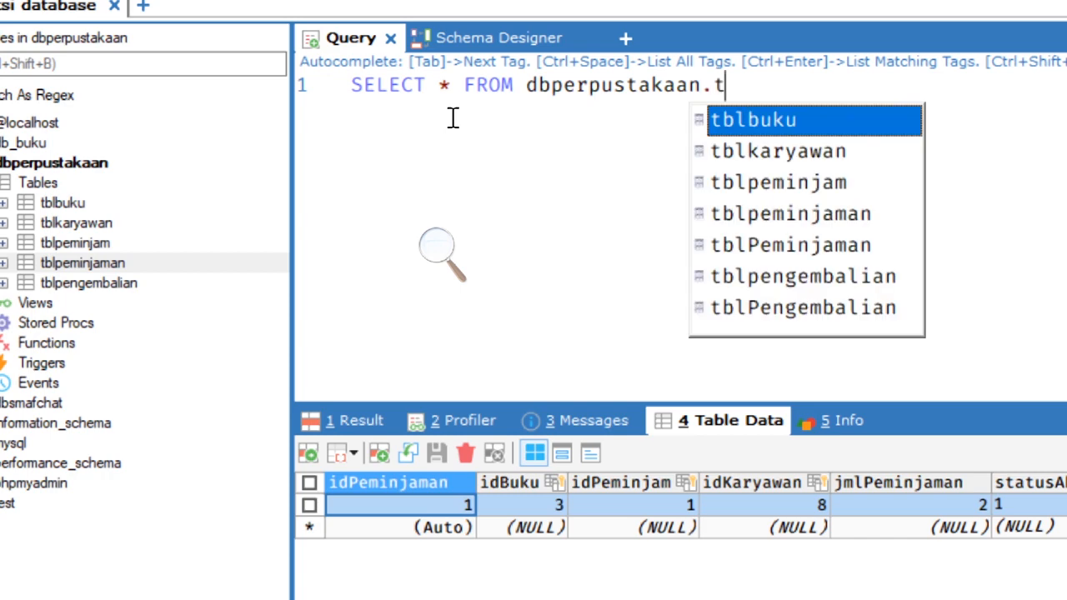
{"action": "key", "text": "BackSpace"}
{"action": "type", "text": "buku"}
{"action": "key", "text": "ctrl+a"}
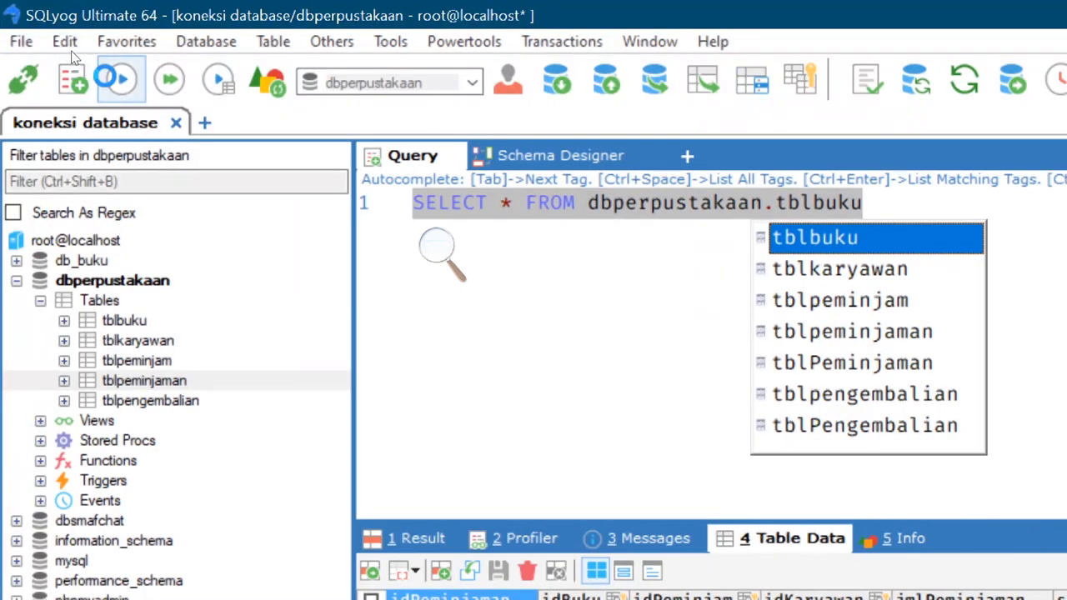
{"action": "left_click", "coordinate": [115, 77]}
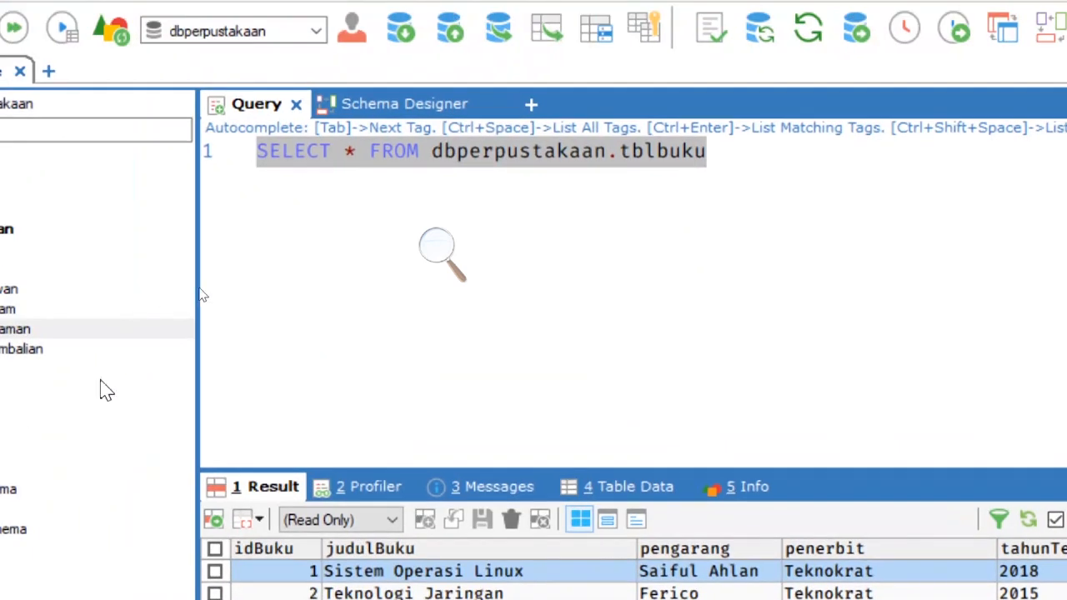
- In the tblbuku data, set the stock of books 1 to 7 to 777, 102, 323, 102, 201, 210 and 500, and save
{"action": "left_click", "coordinate": [563, 406]}
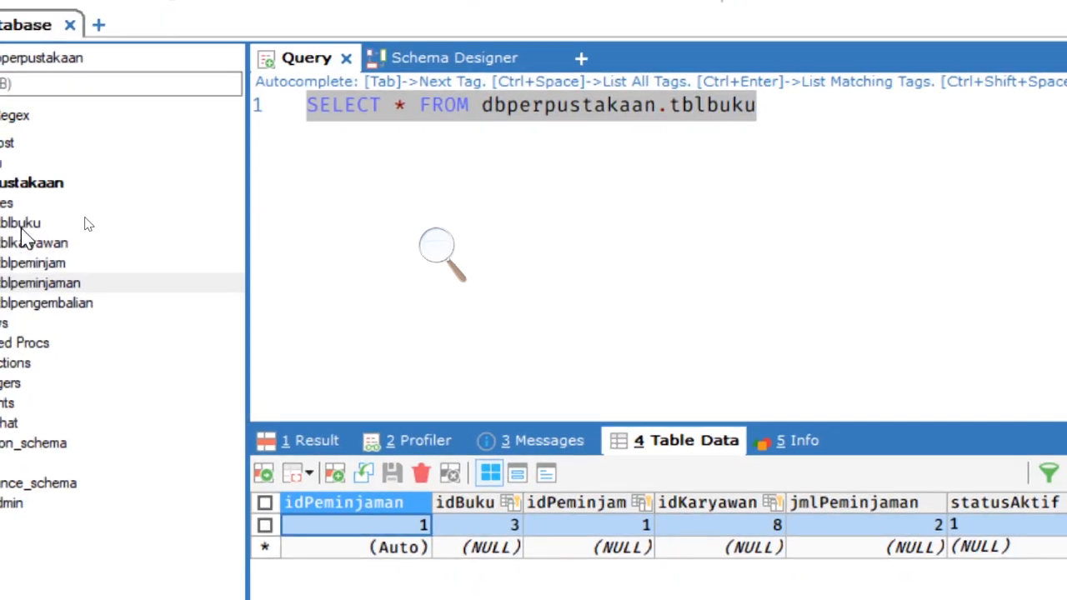
{"action": "left_click", "coordinate": [34, 223]}
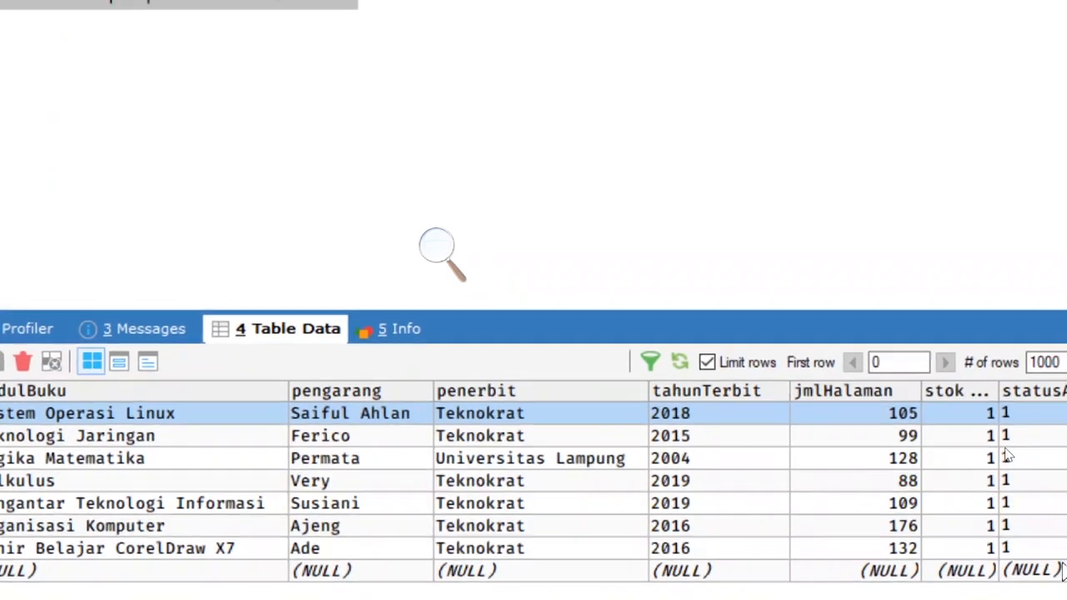
{"action": "left_click", "coordinate": [978, 411]}
{"action": "type", "text": "777"}
{"action": "left_click", "coordinate": [982, 440]}
{"action": "type", "text": "102"}
{"action": "left_click", "coordinate": [986, 457]}
{"action": "type", "text": "323"}
{"action": "left_click", "coordinate": [958, 489]}
{"action": "type", "text": "102"}
{"action": "left_click", "coordinate": [958, 512]}
{"action": "type", "text": "201"}
{"action": "left_click", "coordinate": [958, 535]}
{"action": "type", "text": "210"}
{"action": "left_click", "coordinate": [957, 557]}
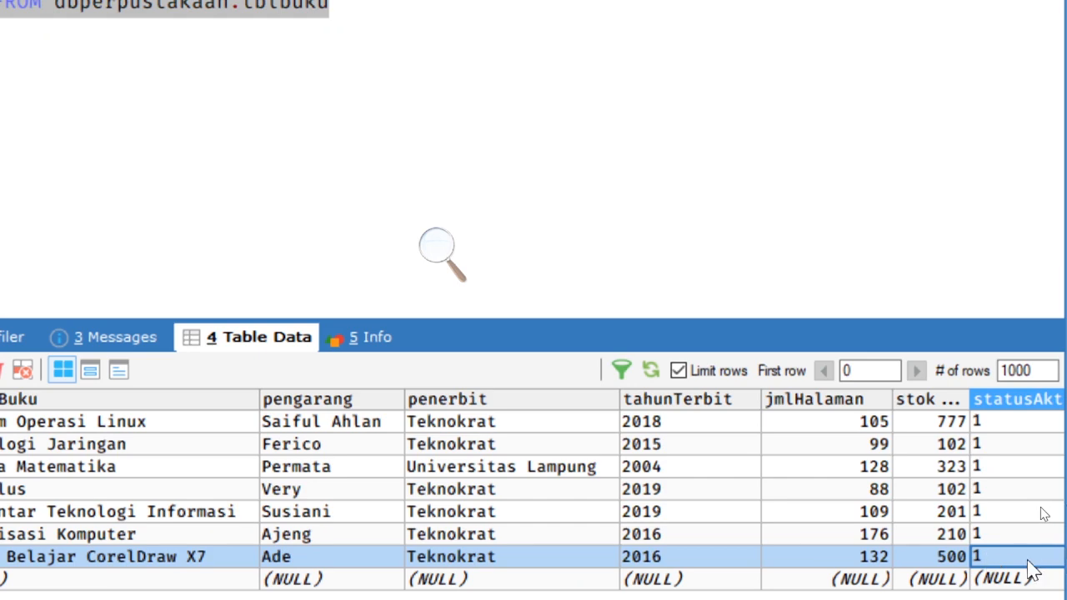
{"action": "key", "text": "Down"}
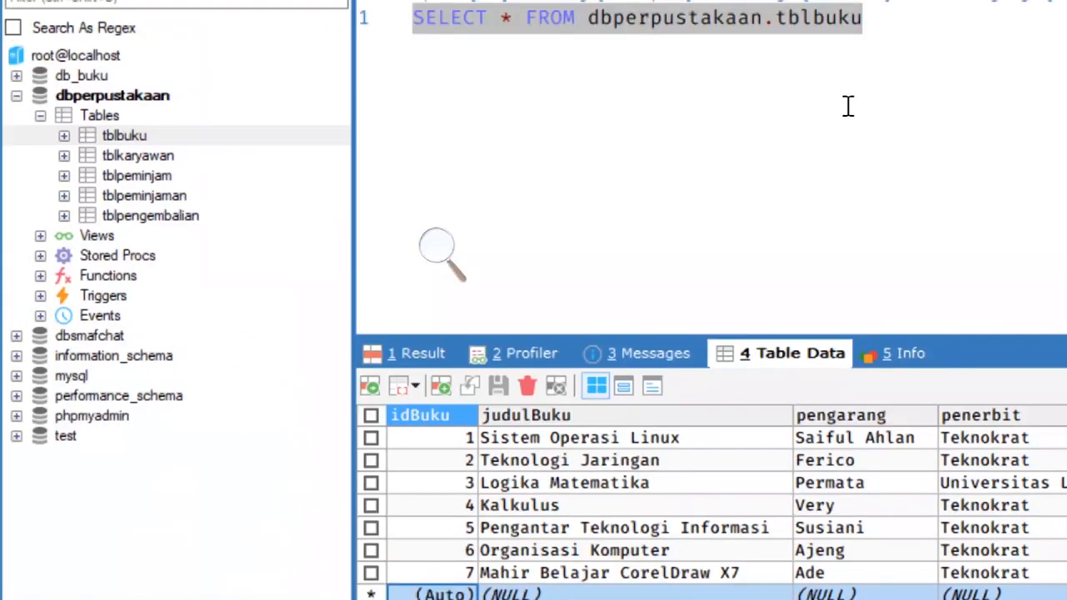
- Run the SELECT query on tblbuku again to check the book stock values
{"action": "left_click", "coordinate": [865, 27]}
{"action": "key", "text": "ctrl+a"}
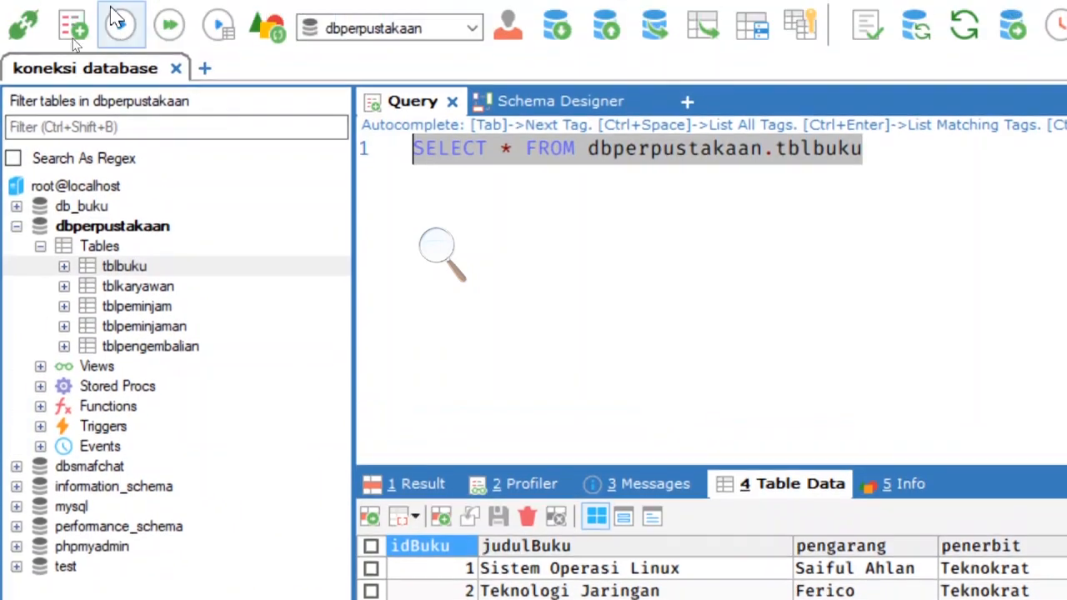
{"action": "left_click", "coordinate": [119, 18]}
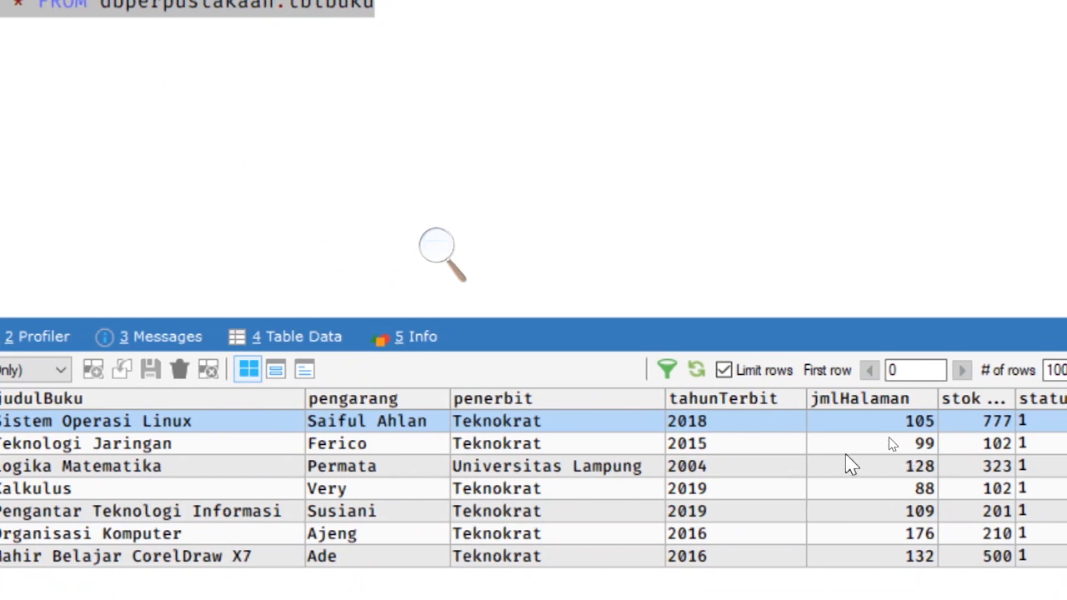
- Open the data of tblpeminjaman and set a second loan row's idBuku to 7 (Mahir Belajar CorelDraw X7) from the tblbuku records
{"action": "left_click", "coordinate": [321, 337]}
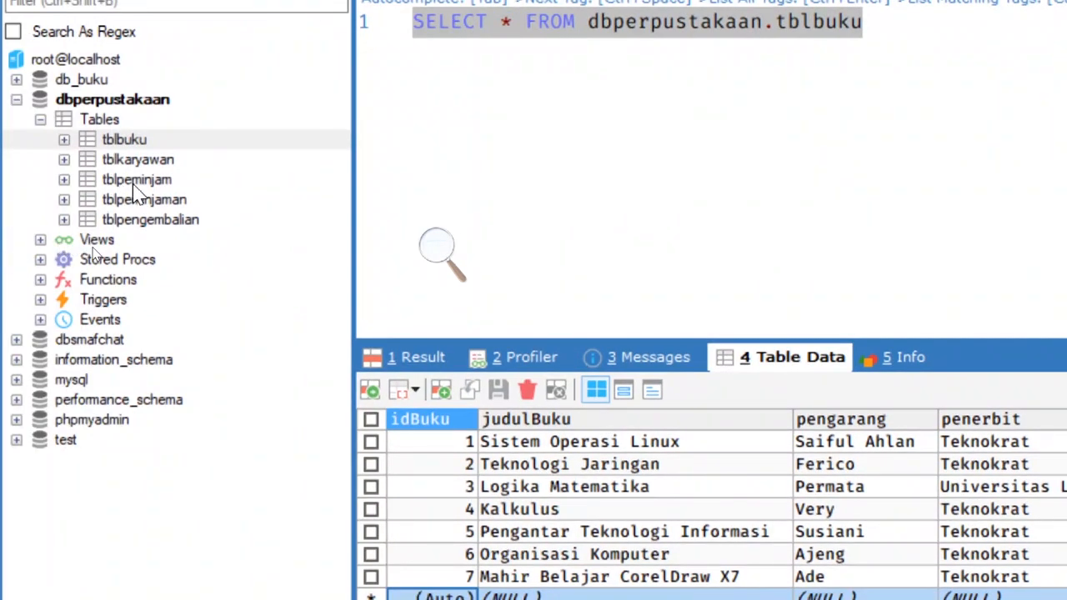
{"action": "left_click", "coordinate": [140, 199]}
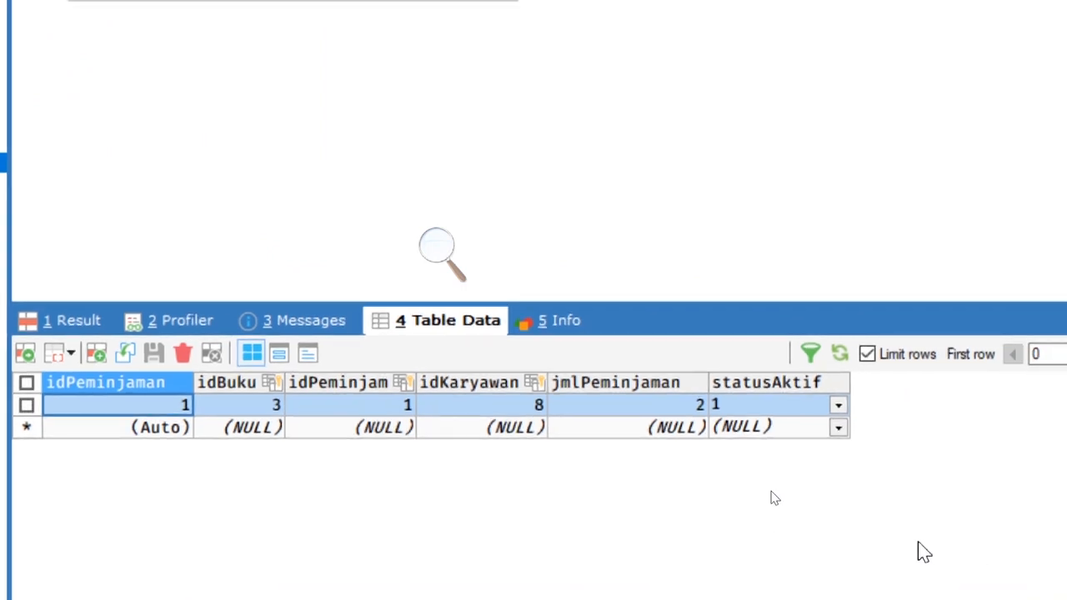
{"action": "left_click", "coordinate": [264, 434]}
{"action": "left_click", "coordinate": [265, 434]}
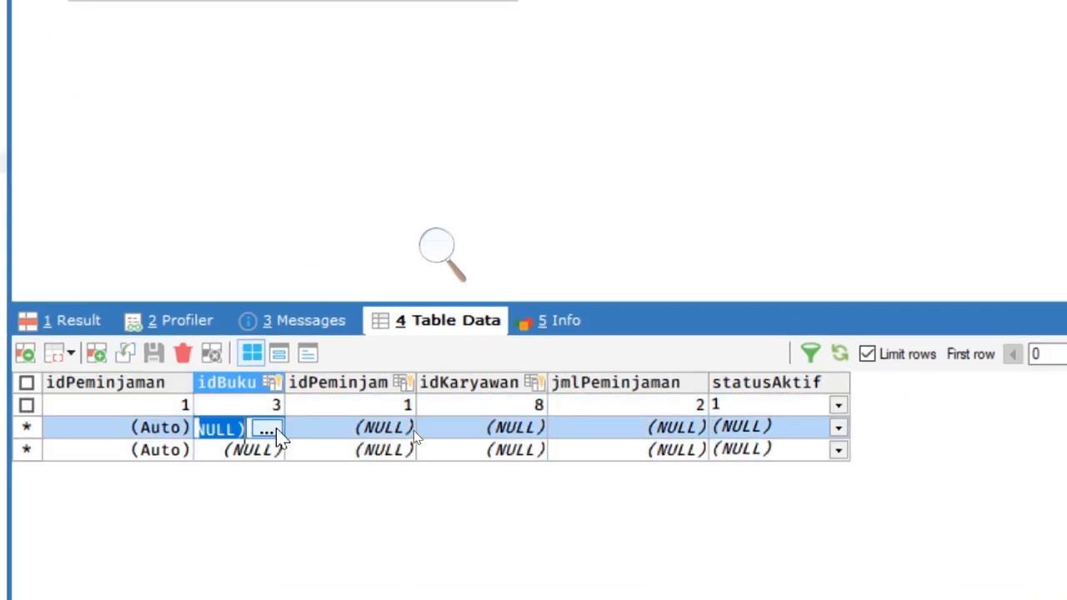
{"action": "left_click", "coordinate": [276, 428]}
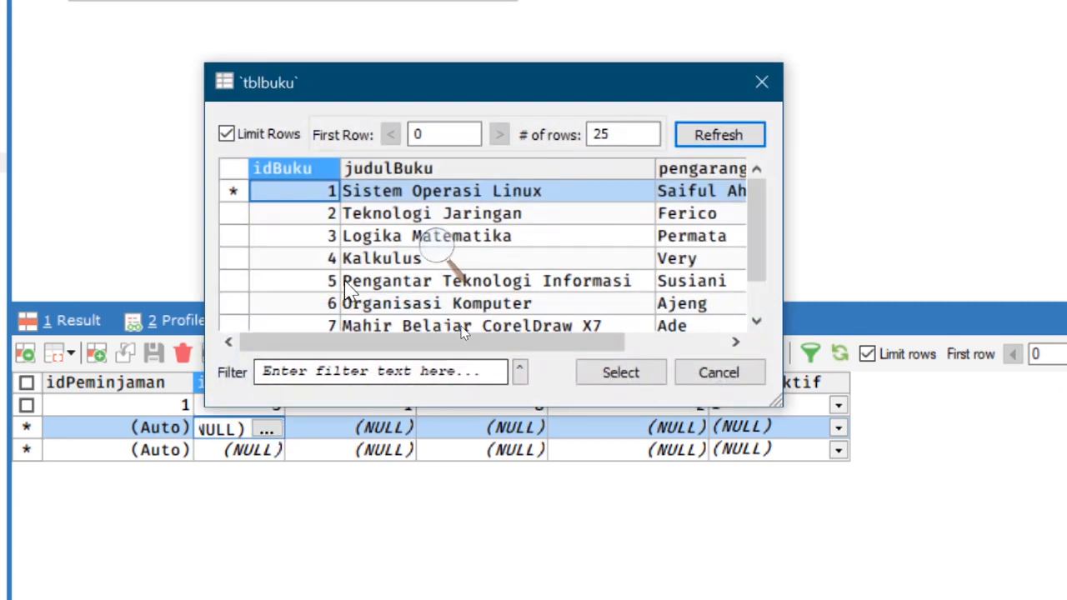
{"action": "scroll", "coordinate": [465, 329], "scroll_direction": "down", "scroll_amount": 1}
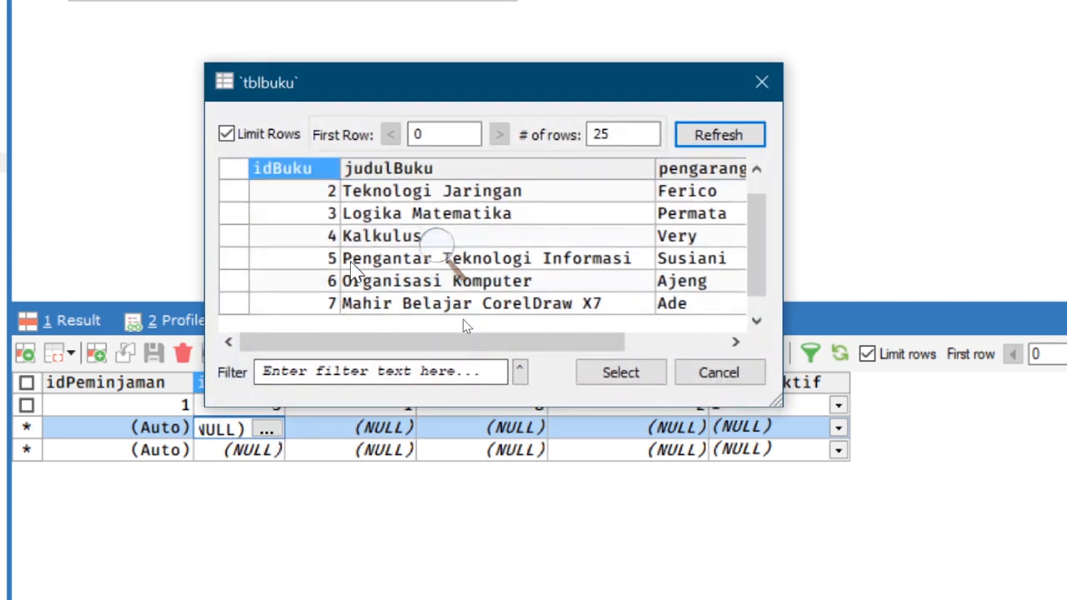
{"action": "left_click", "coordinate": [329, 302]}
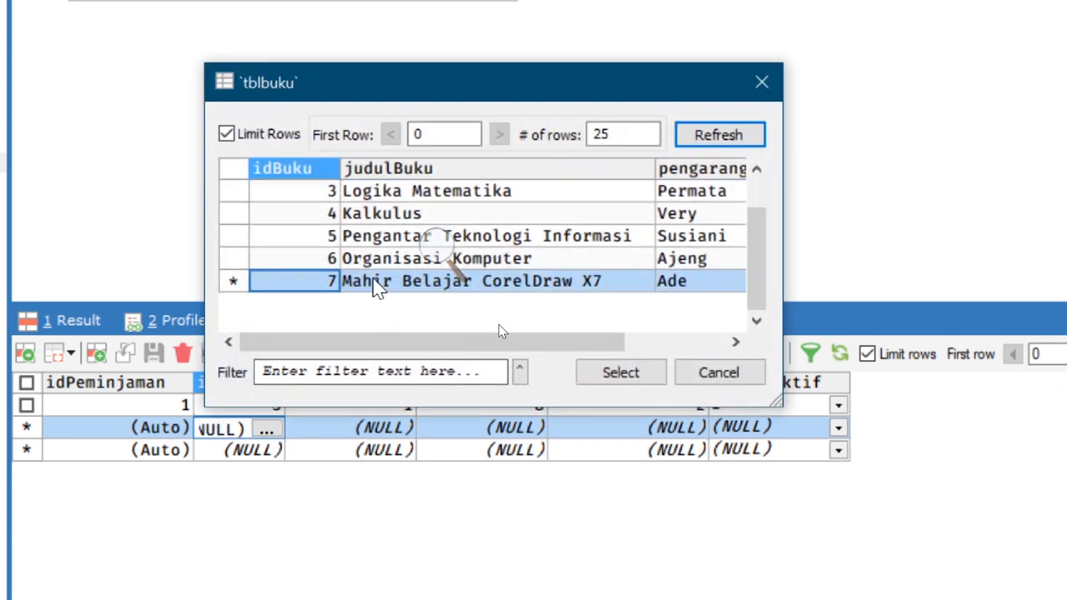
{"action": "left_click", "coordinate": [617, 375]}
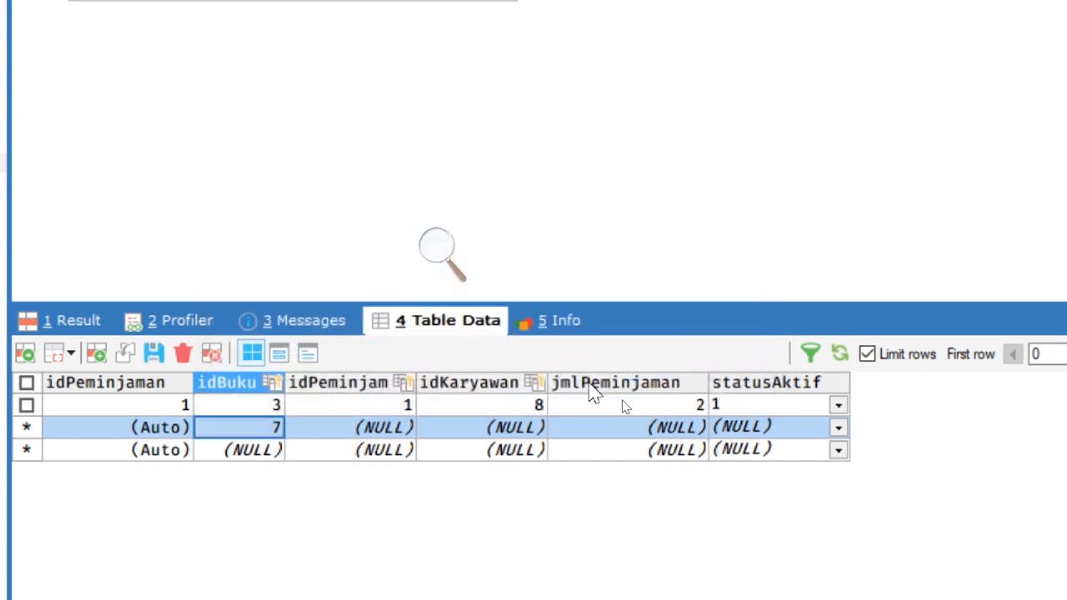
- Set the second loan row's idPeminjam to 4 and idKaryawan to 1 by picking the records from the related tables
{"action": "left_click", "coordinate": [383, 429]}
{"action": "left_click", "coordinate": [383, 429]}
{"action": "left_click", "coordinate": [398, 429]}
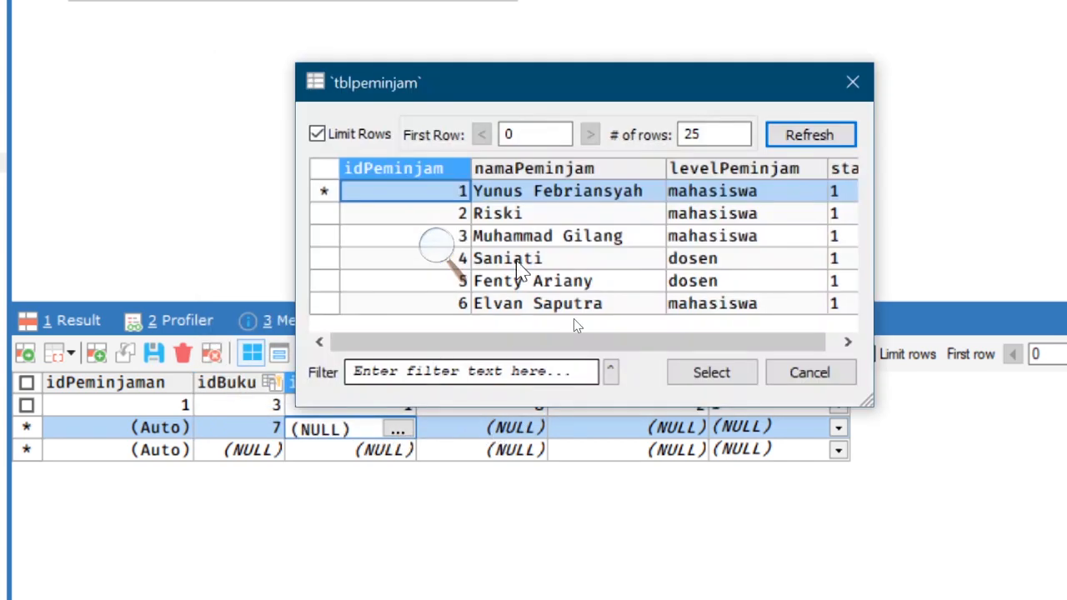
{"action": "left_click", "coordinate": [472, 265]}
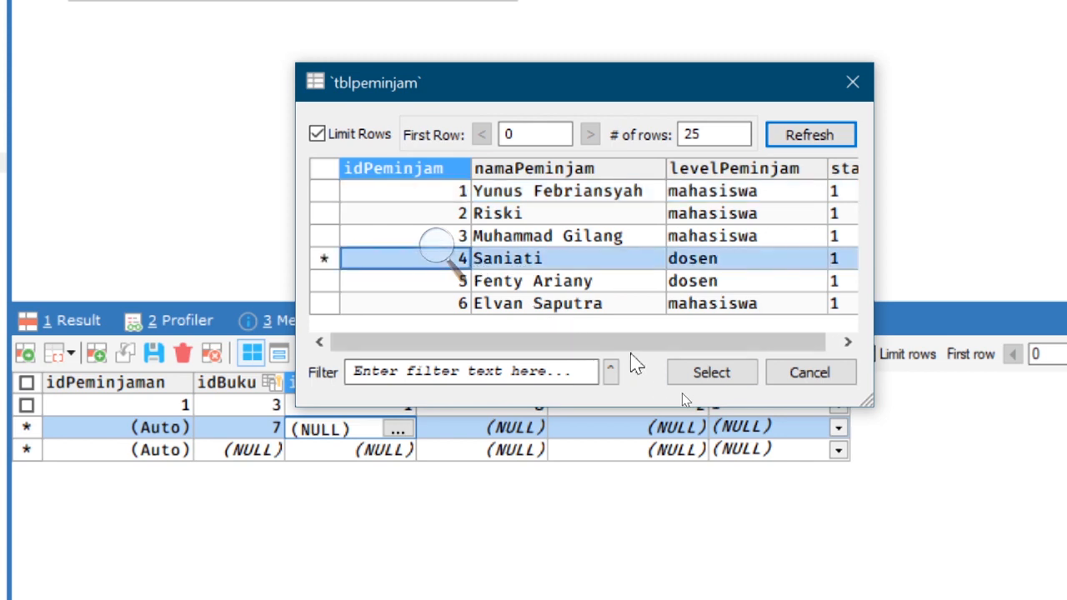
{"action": "left_click", "coordinate": [710, 373]}
{"action": "left_click", "coordinate": [509, 430]}
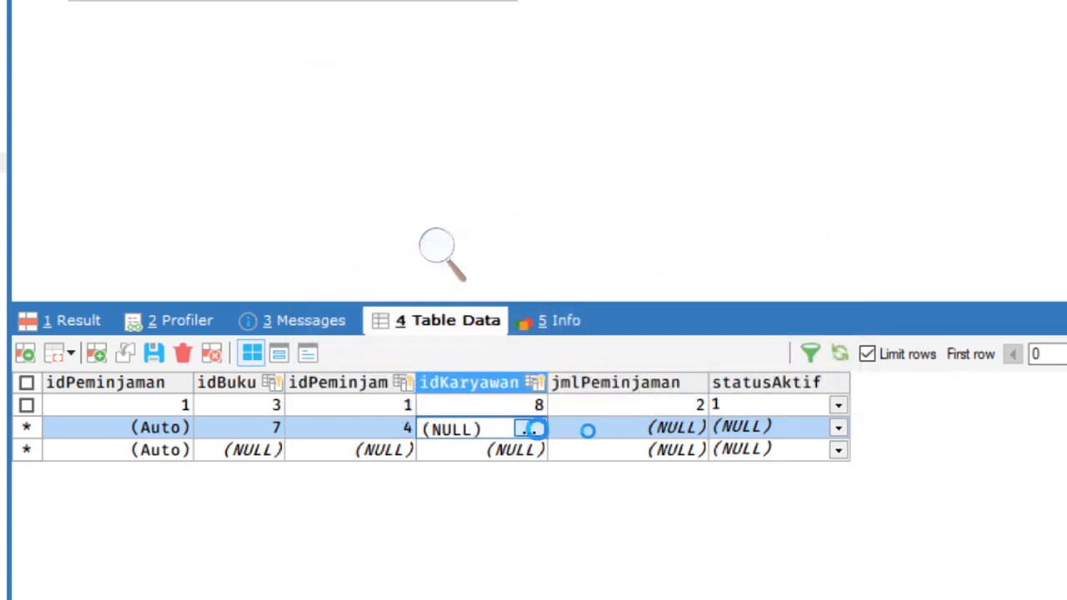
{"action": "left_click", "coordinate": [529, 429]}
{"action": "left_click", "coordinate": [843, 373]}
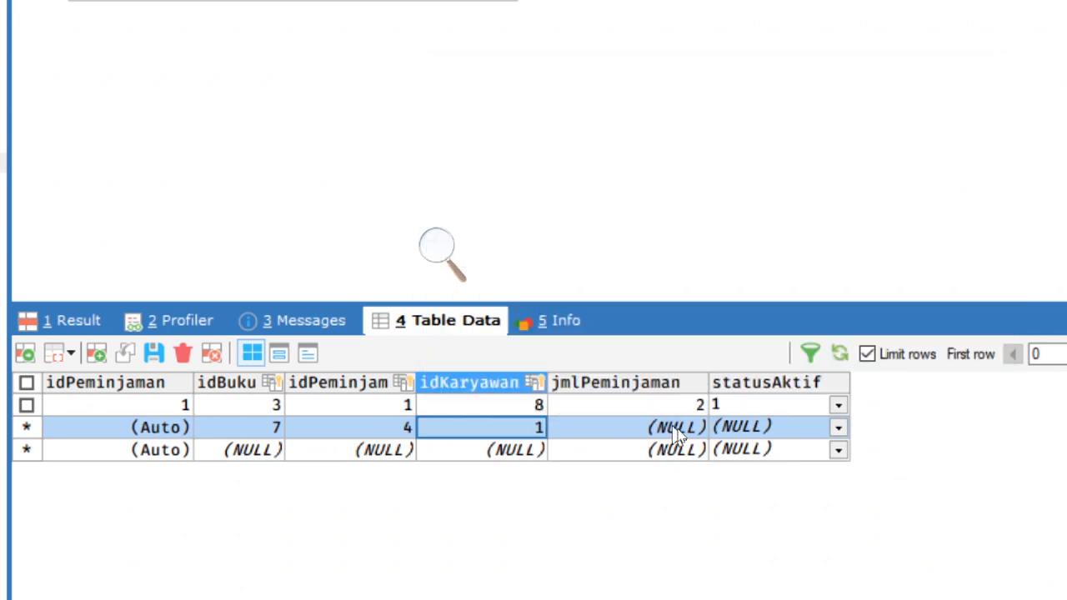
- Set the second loan row's jmlPeminjaman to 5 and its statusAktif to 1
{"action": "left_click", "coordinate": [680, 428]}
{"action": "type", "text": "5"}
{"action": "left_click", "coordinate": [787, 429]}
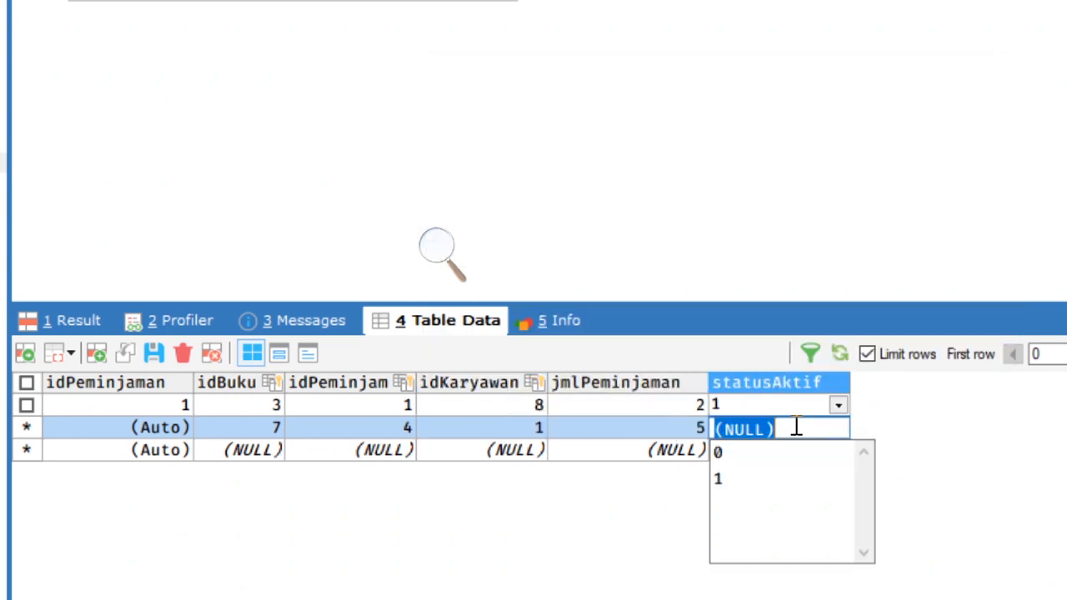
{"action": "left_click", "coordinate": [763, 473]}
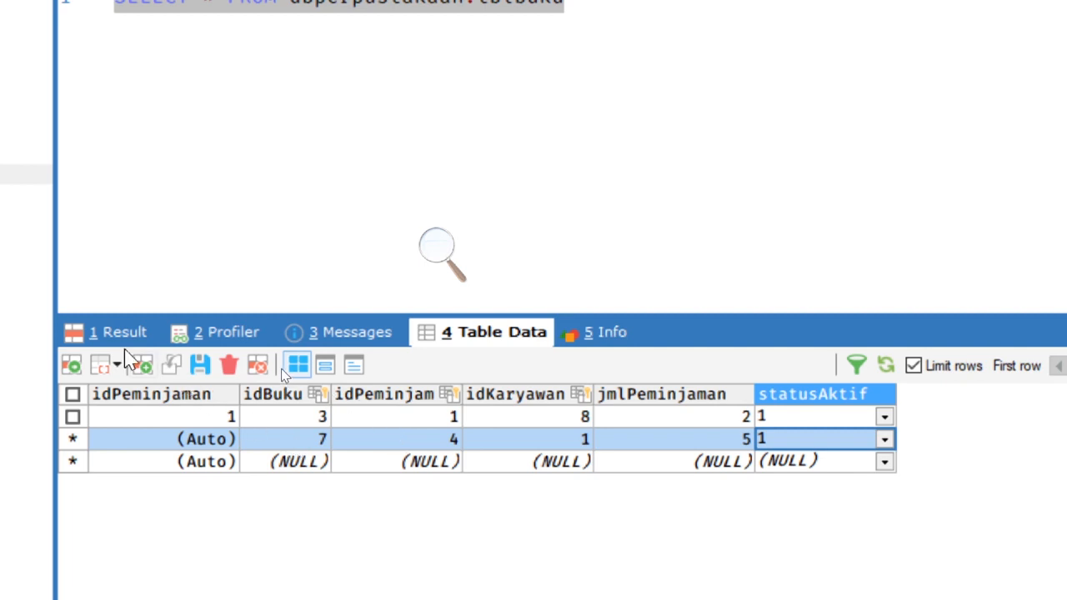
- Check the book stock in the query result, then return to the tblpeminjaman data and save the new loan row
{"action": "left_click", "coordinate": [117, 332]}
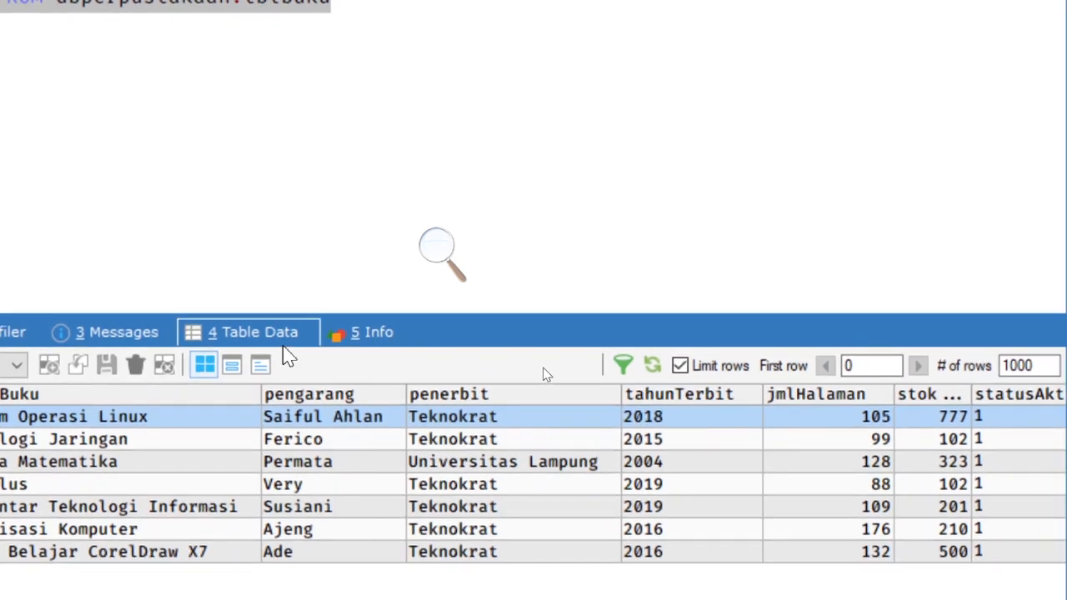
{"action": "left_click", "coordinate": [288, 342]}
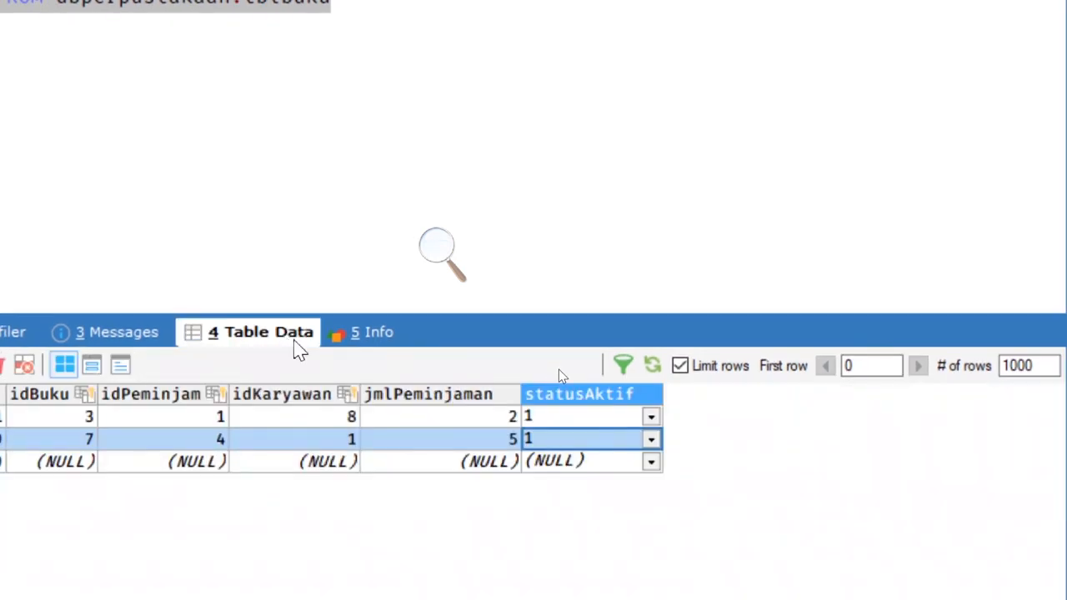
{"action": "left_click", "coordinate": [510, 440]}
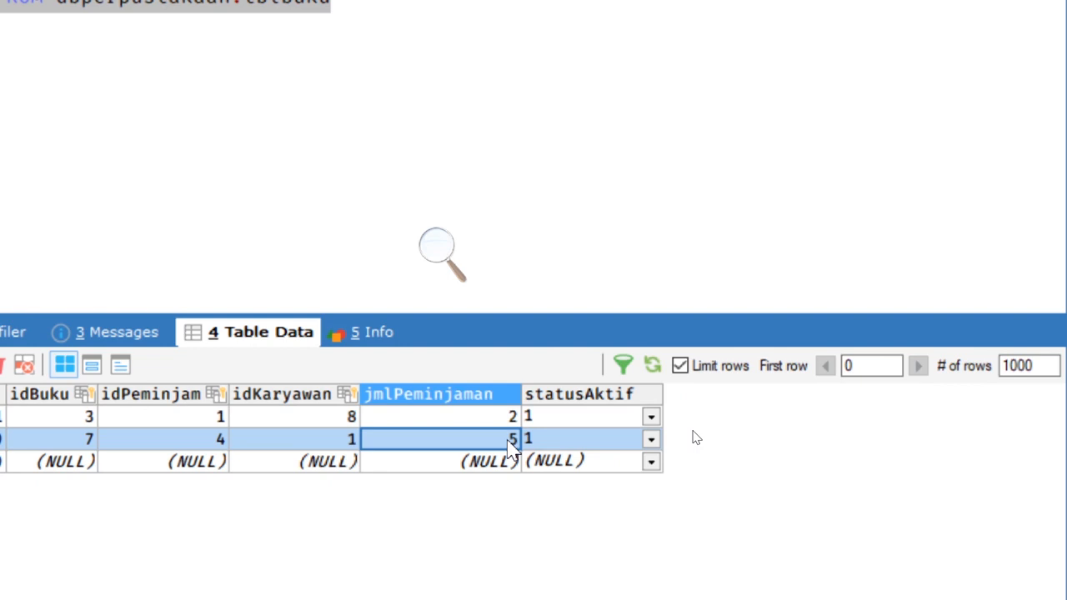
{"action": "left_click", "coordinate": [555, 439]}
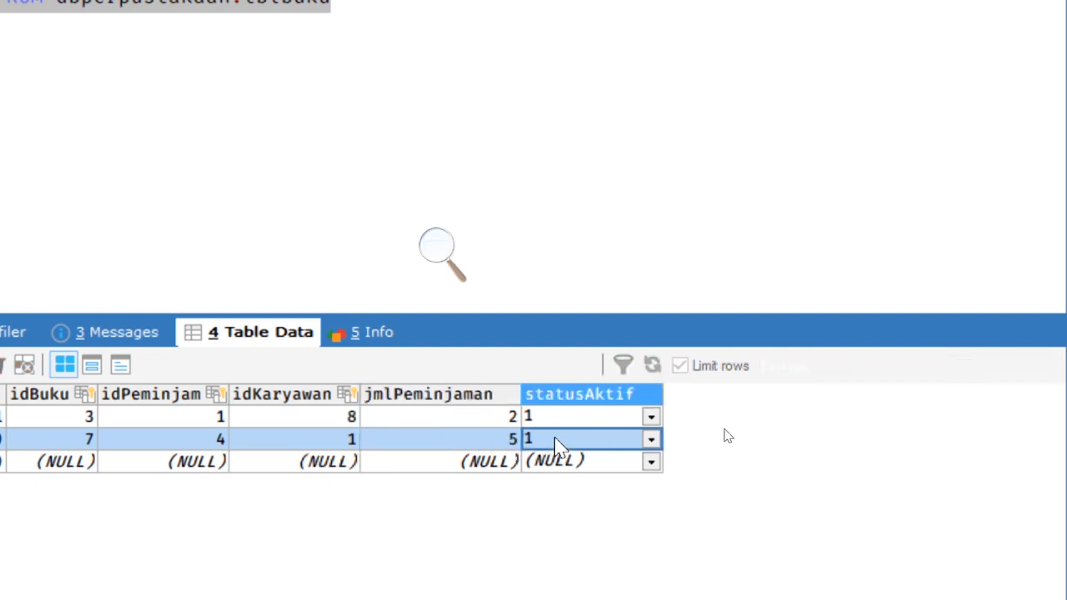
{"action": "key", "text": "Tab"}
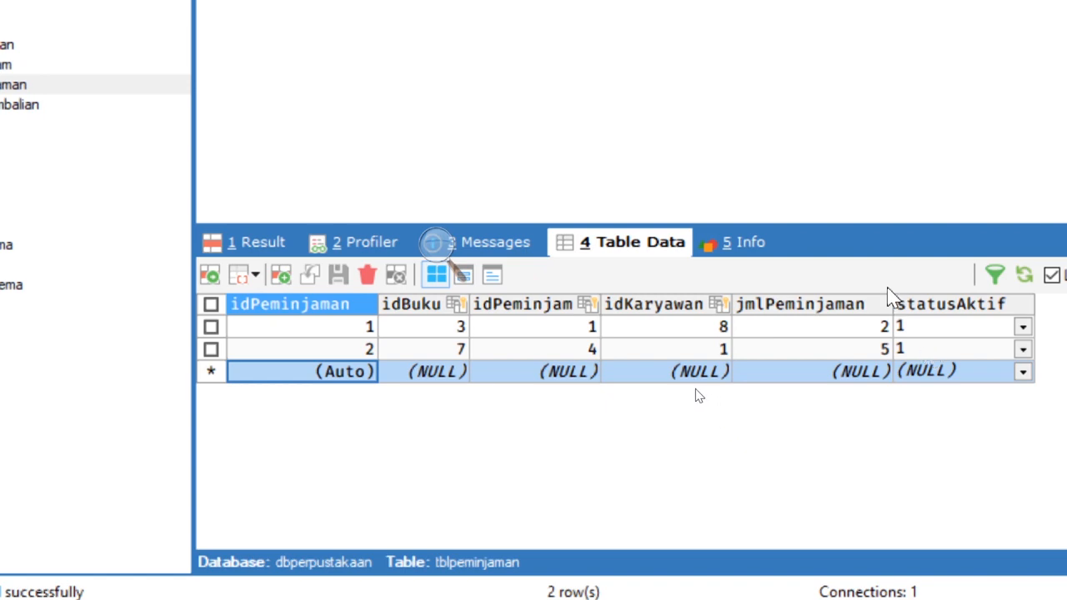
- Compare the loan rows of tblpeminjaman with the matching book records and stock values in tblbuku
{"action": "left_click", "coordinate": [249, 242]}
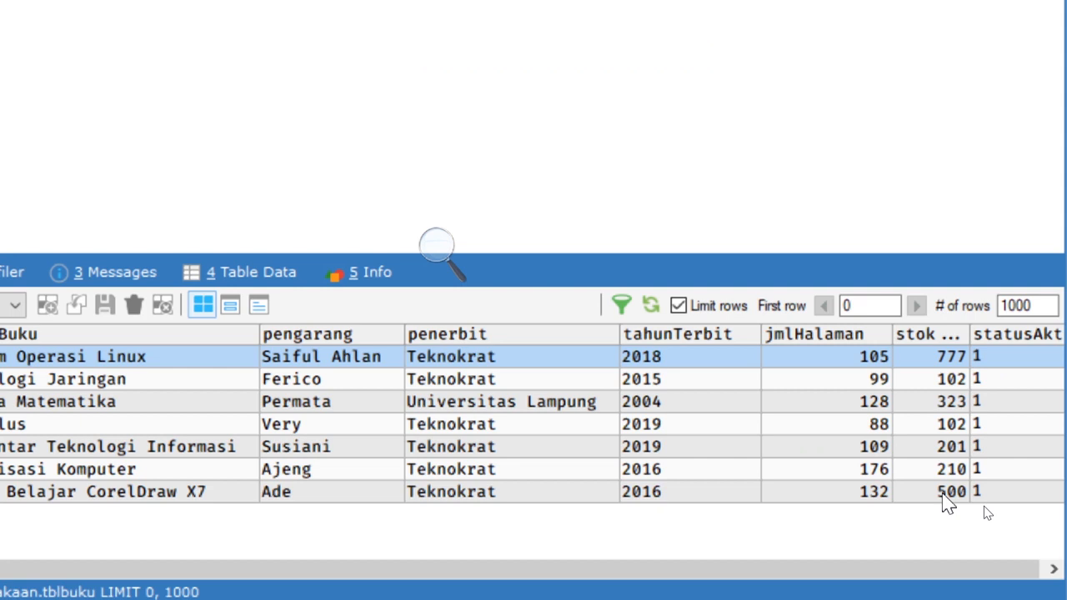
{"action": "left_click", "coordinate": [247, 286]}
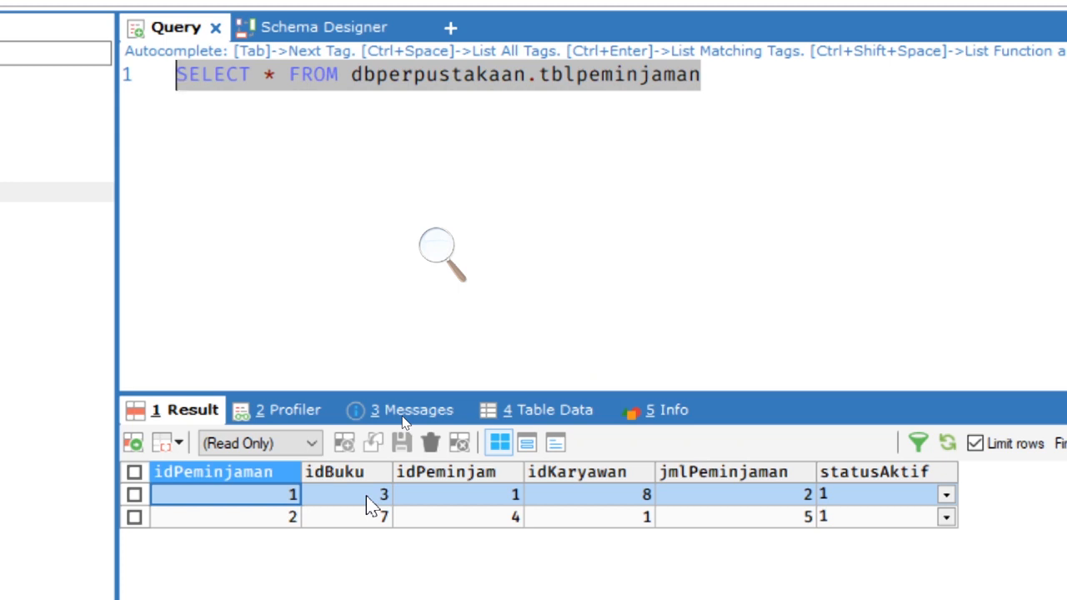
{"action": "left_click", "coordinate": [557, 417]}
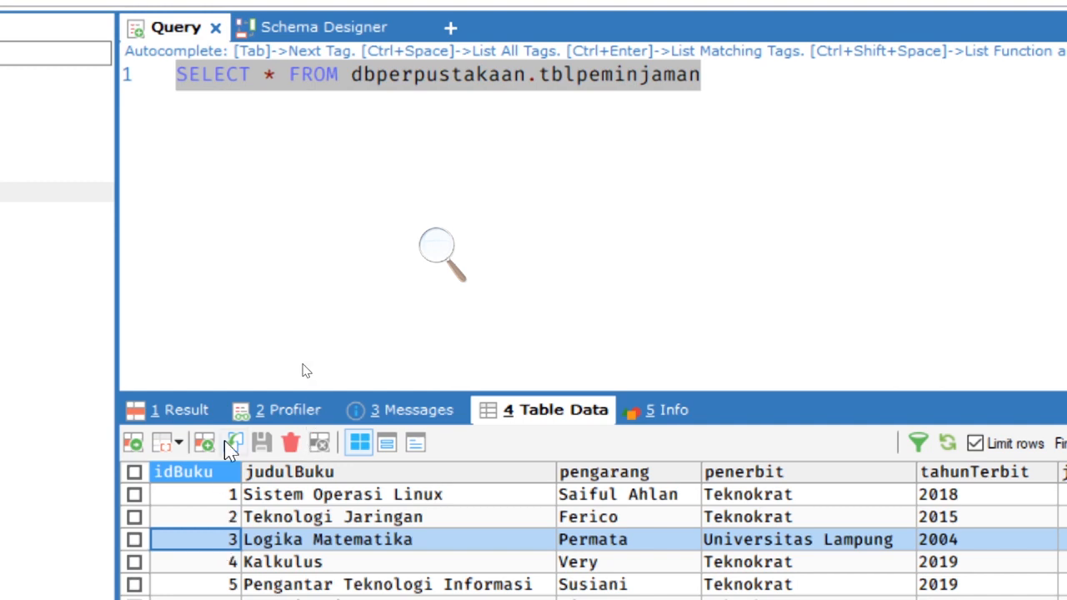
{"action": "left_click", "coordinate": [190, 410]}
{"action": "left_click", "coordinate": [327, 495]}
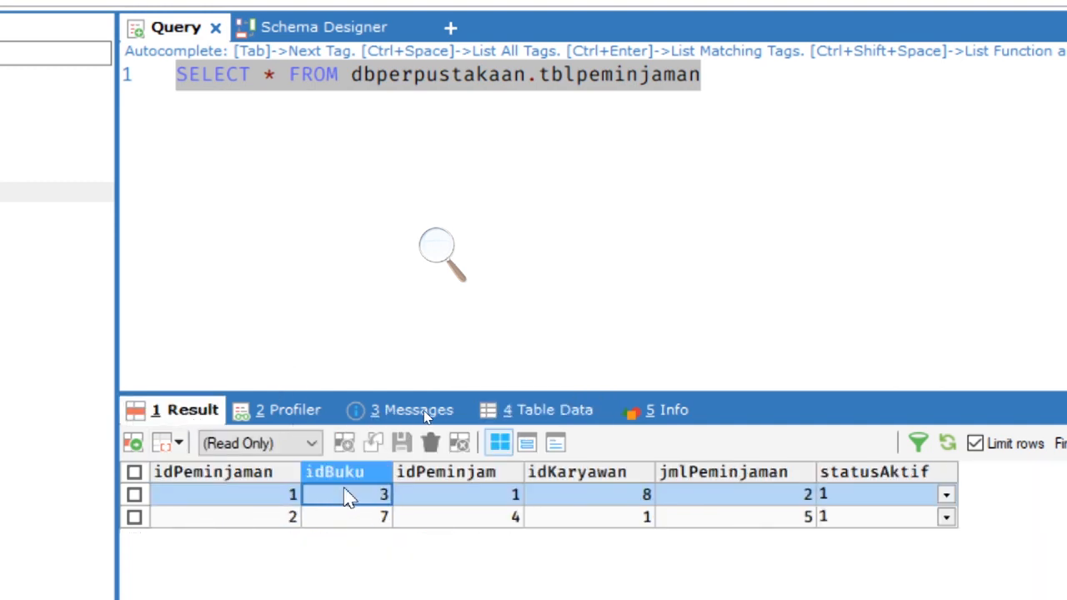
{"action": "left_click", "coordinate": [473, 493]}
{"action": "left_click", "coordinate": [850, 498]}
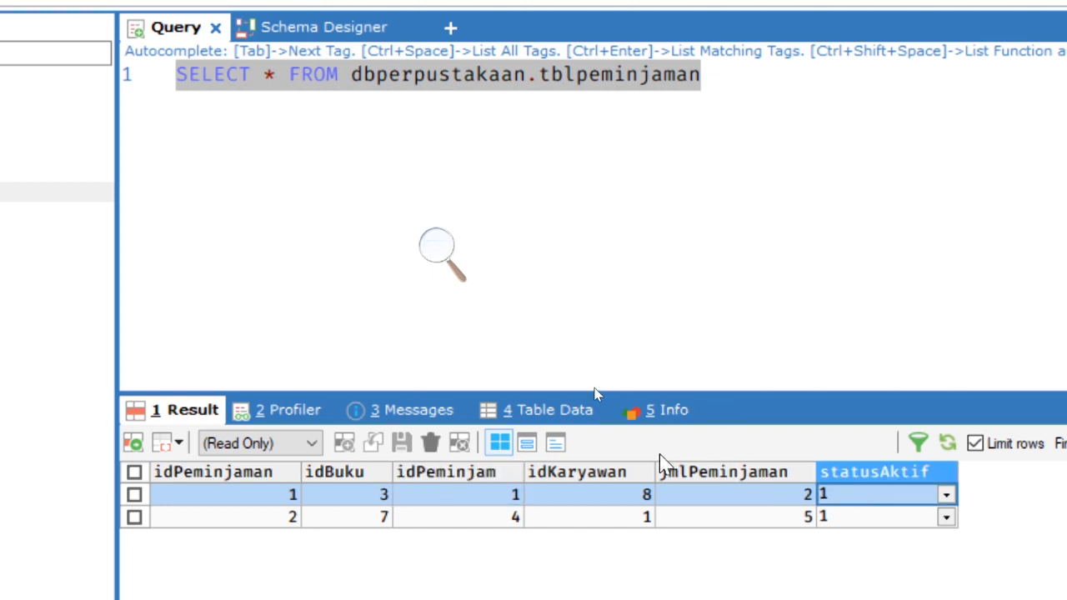
{"action": "left_click", "coordinate": [534, 411]}
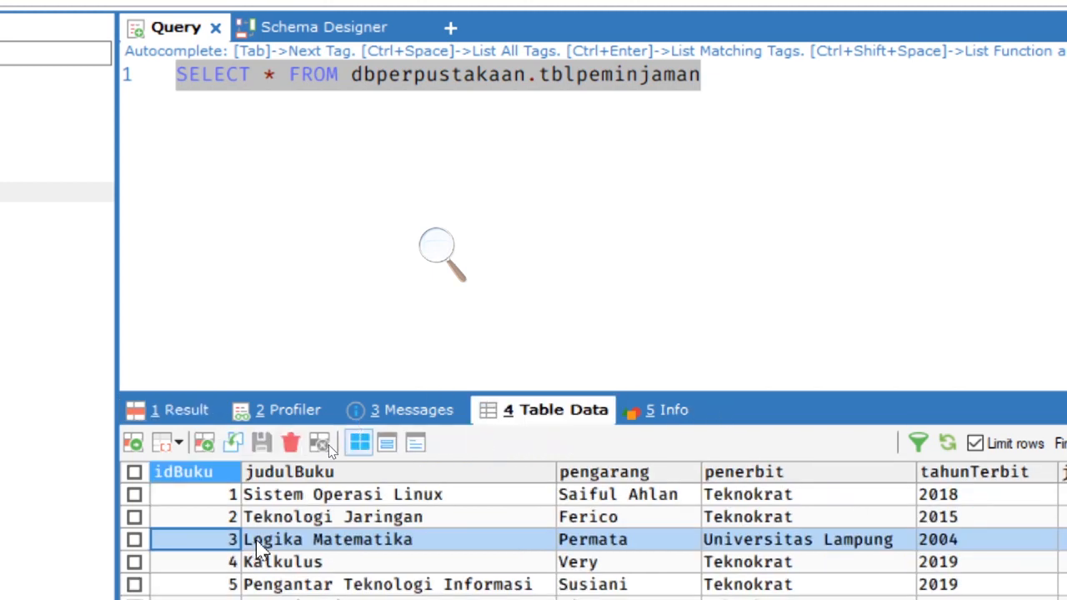
{"action": "left_click", "coordinate": [185, 411]}
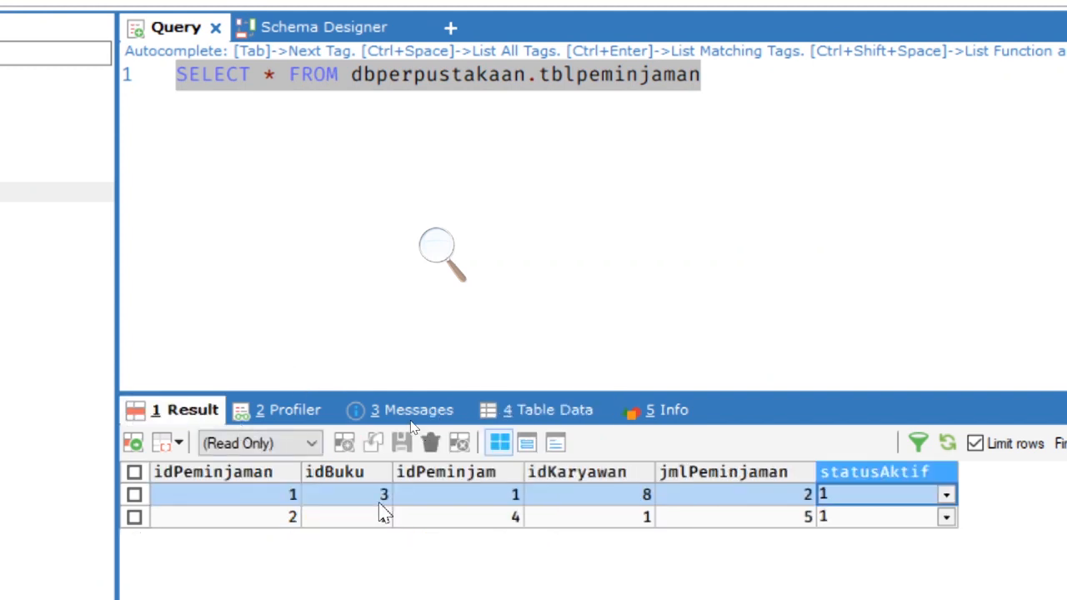
- Try to delete the book Logika Matematika (idBuku 3) from the tblbuku data and confirm the deletion
{"action": "left_click", "coordinate": [533, 417]}
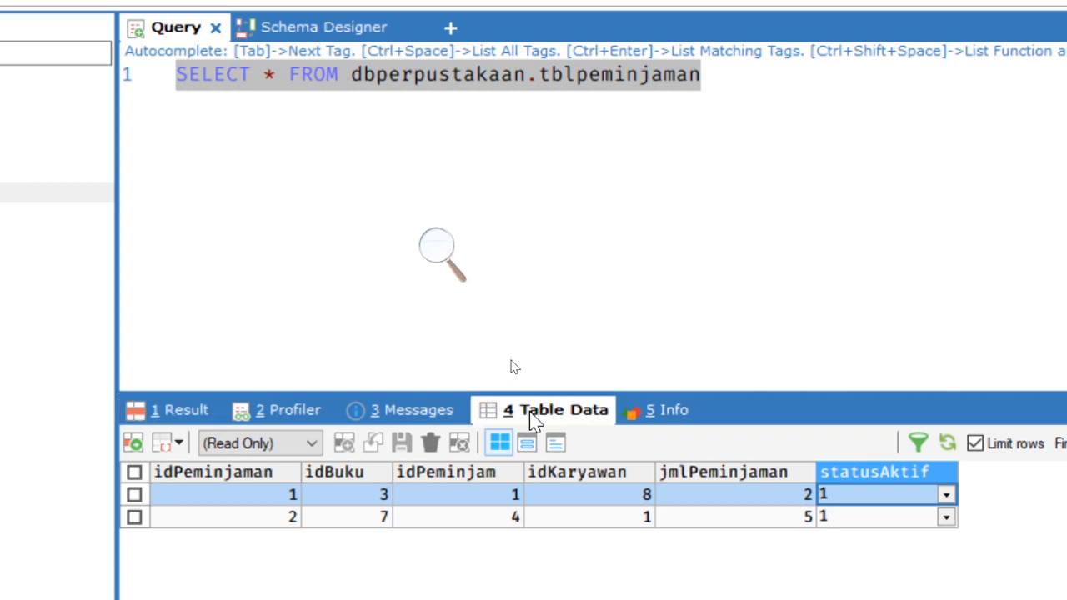
{"action": "left_click", "coordinate": [134, 540]}
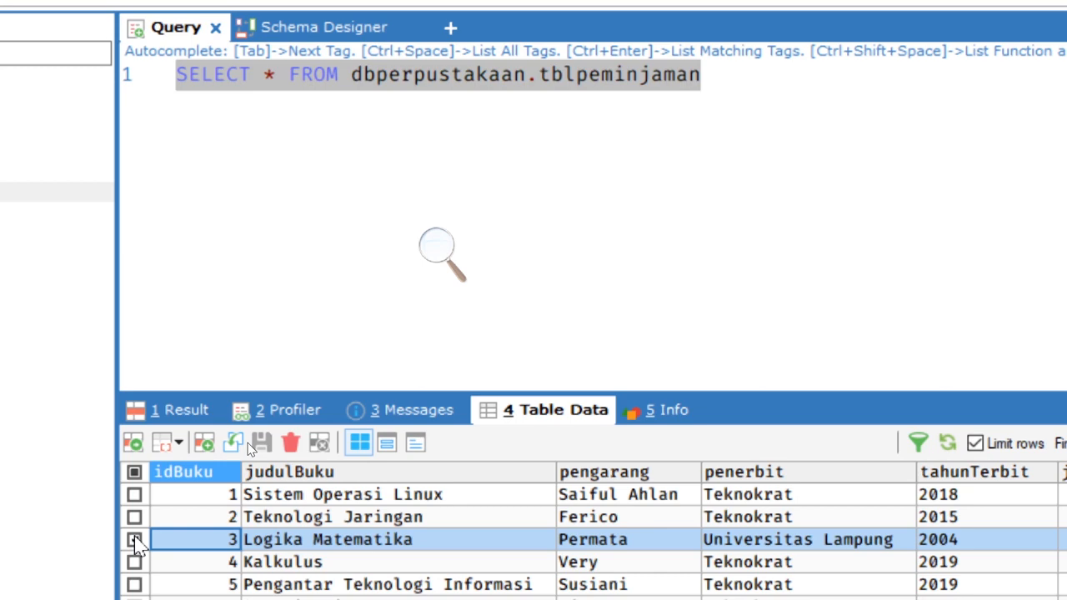
{"action": "left_click", "coordinate": [183, 415]}
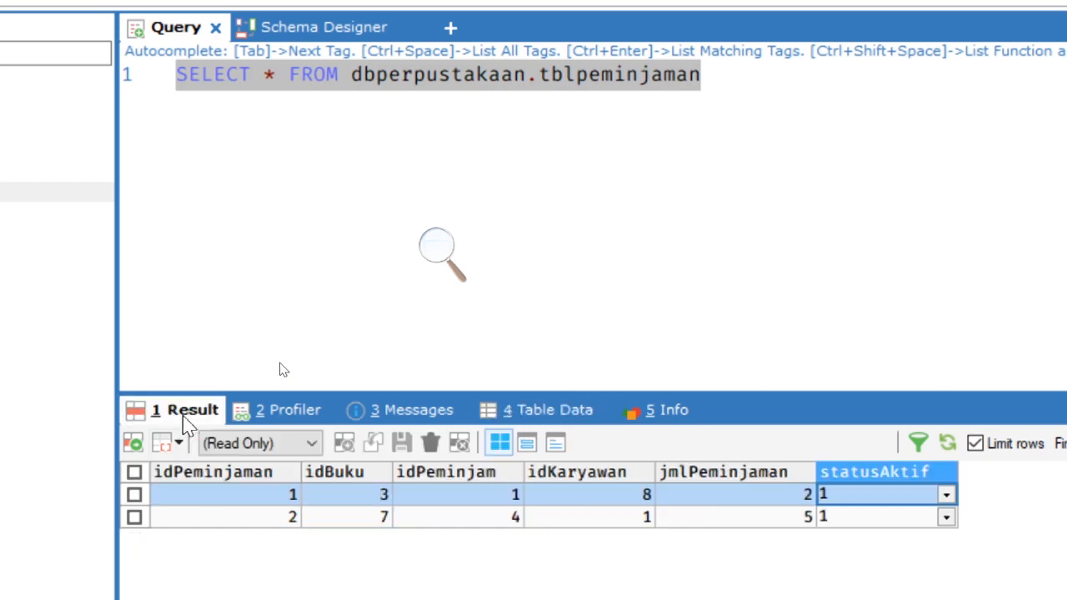
{"action": "left_click", "coordinate": [510, 417]}
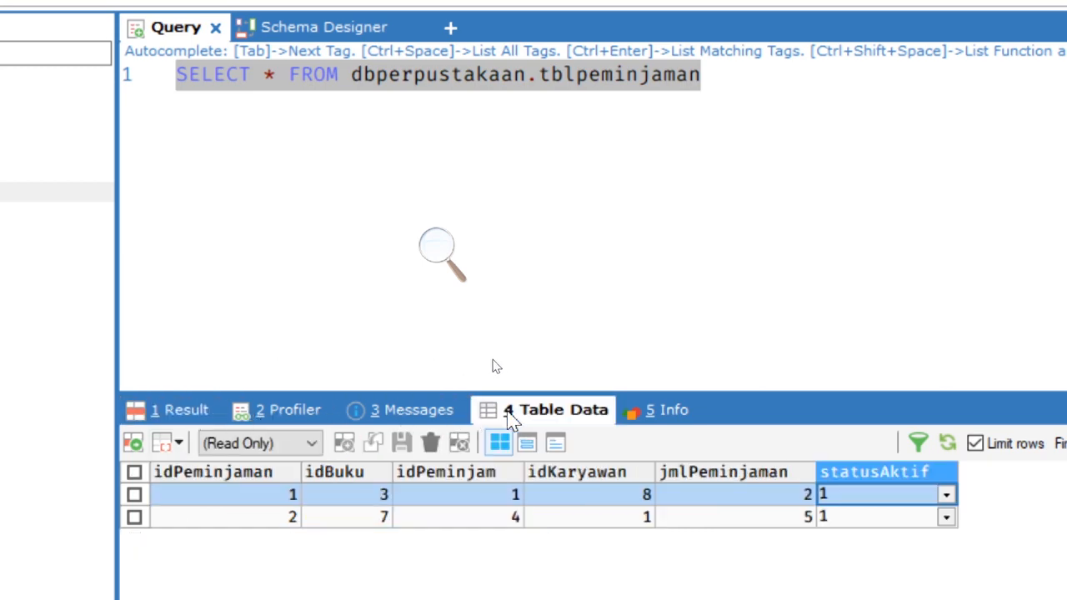
{"action": "right_click", "coordinate": [231, 539]}
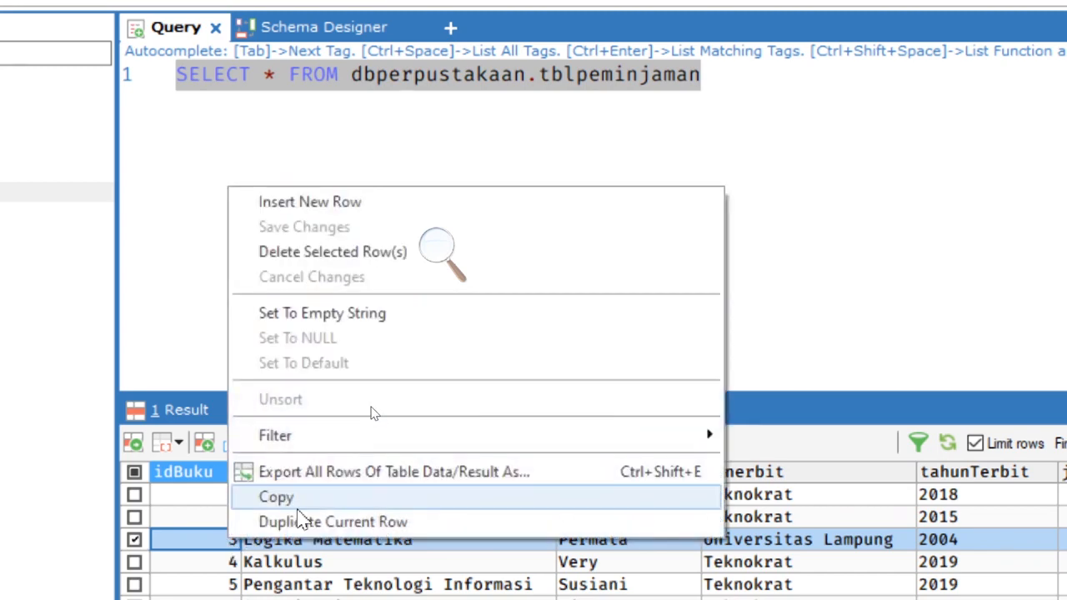
{"action": "left_click", "coordinate": [345, 255]}
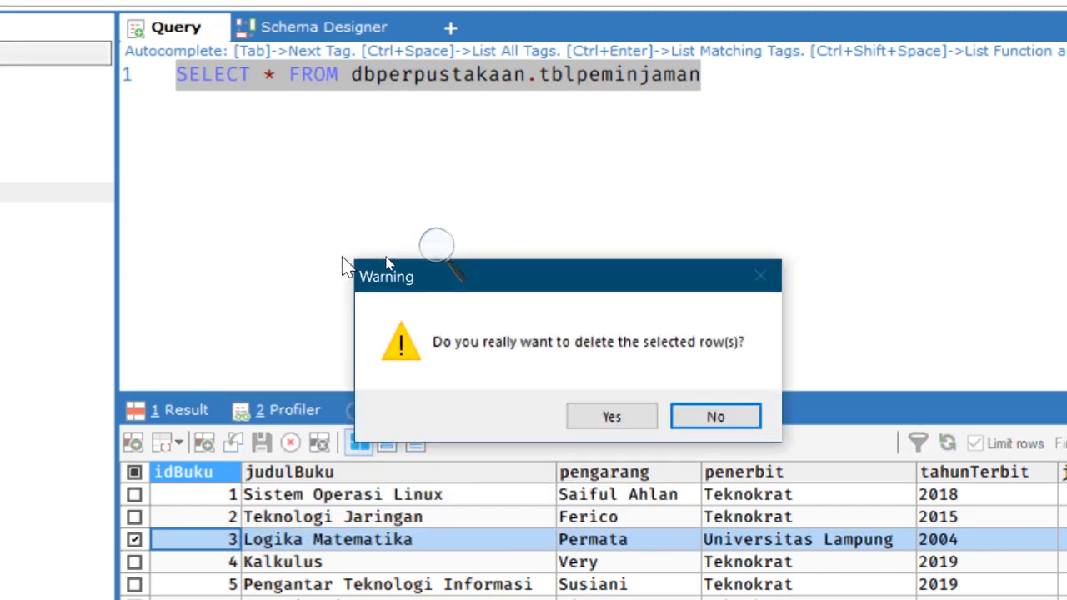
{"action": "left_click", "coordinate": [610, 416]}
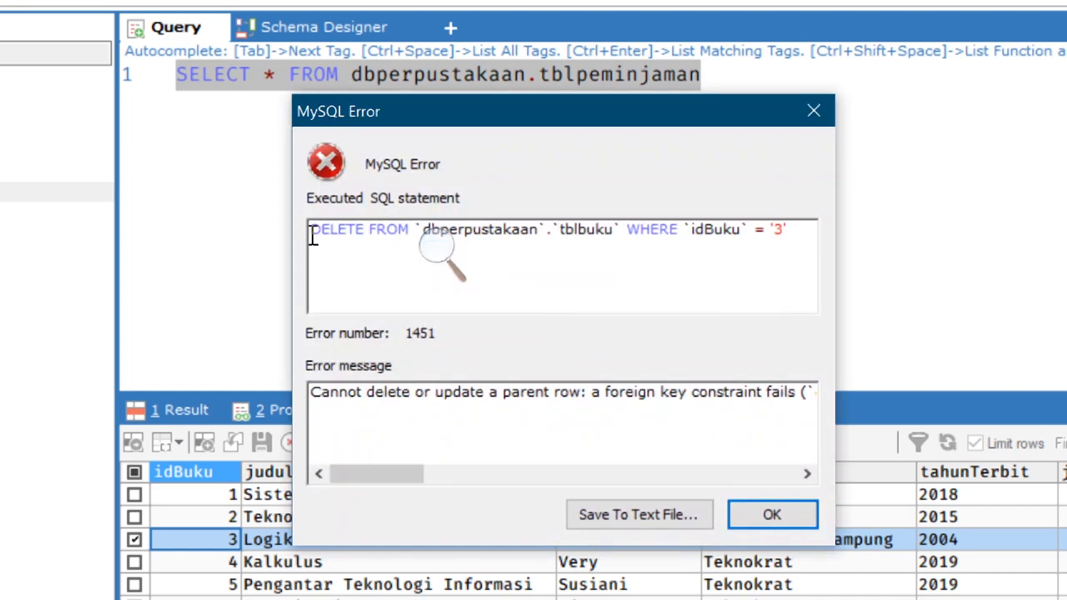
- Go through the opening words of the MySQL error message, highlighting its key terms one after another
{"action": "key", "text": "Left"}
{"action": "key", "text": "Left"}
{"action": "key", "text": "Left"}
{"action": "key", "text": "ctrl+shift+Right"}
{"action": "key", "text": "Right"}
{"action": "key", "text": "Right"}
{"action": "key", "text": "Right"}
{"action": "key", "text": "Right"}
{"action": "key", "text": "ctrl+shift+Right"}
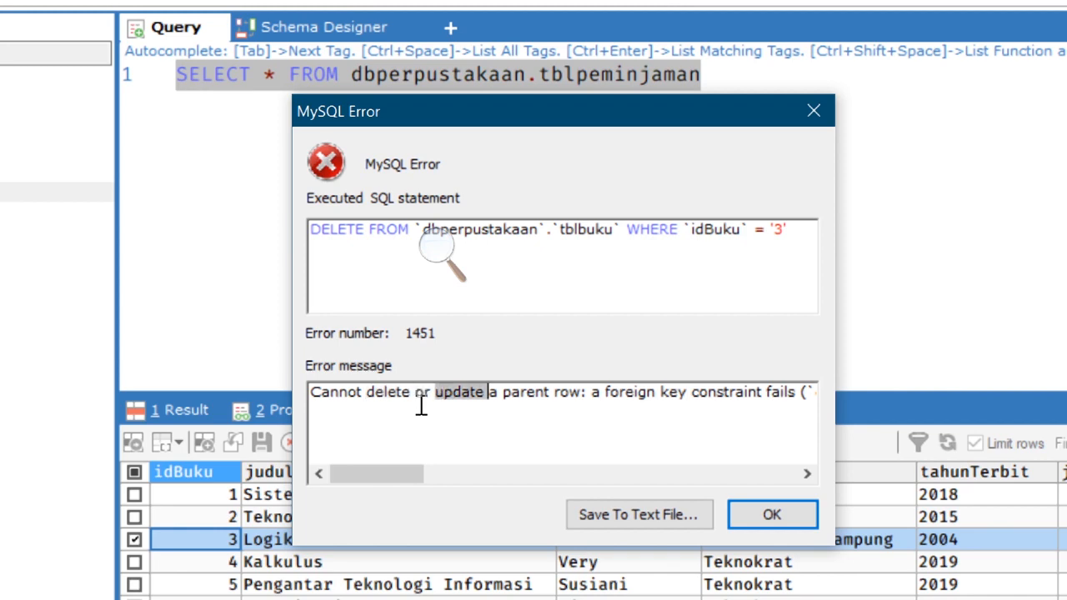
{"action": "key", "text": "Right"}
{"action": "key", "text": "shift+Right"}
{"action": "key", "text": "Right"}
{"action": "key", "text": "Right"}
{"action": "key", "text": "ctrl+shift+Right"}
{"action": "key", "text": "shift+Left"}
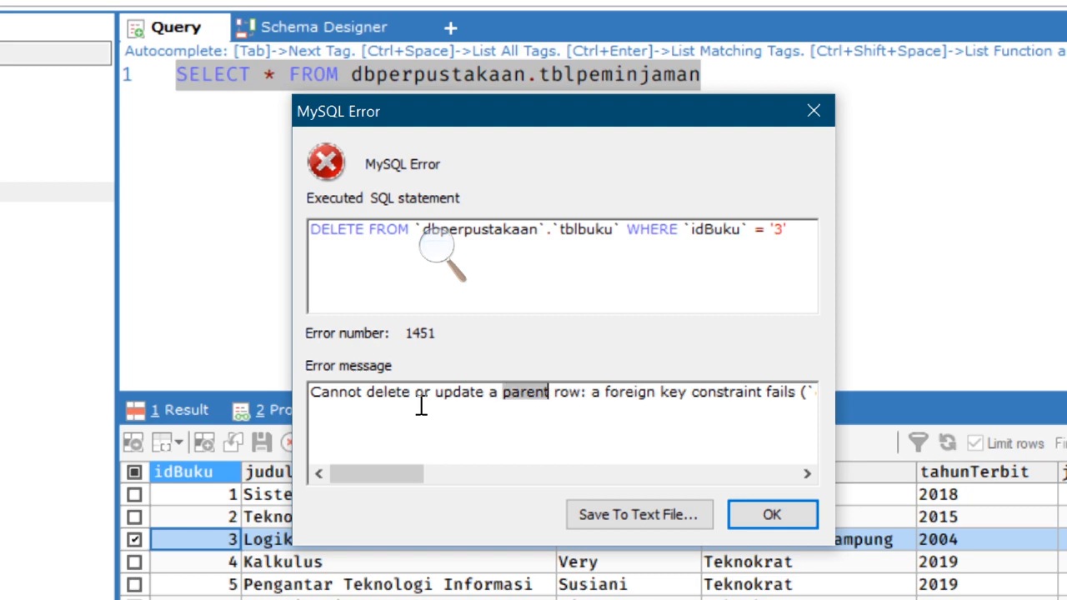
{"action": "key", "text": "Right"}
{"action": "key", "text": "Right"}
{"action": "key", "text": "shift+Right"}
{"action": "key", "text": "shift+Right"}
{"action": "key", "text": "shift+Right"}
{"action": "key", "text": "shift+Right"}
{"action": "key", "text": "shift+Left"}
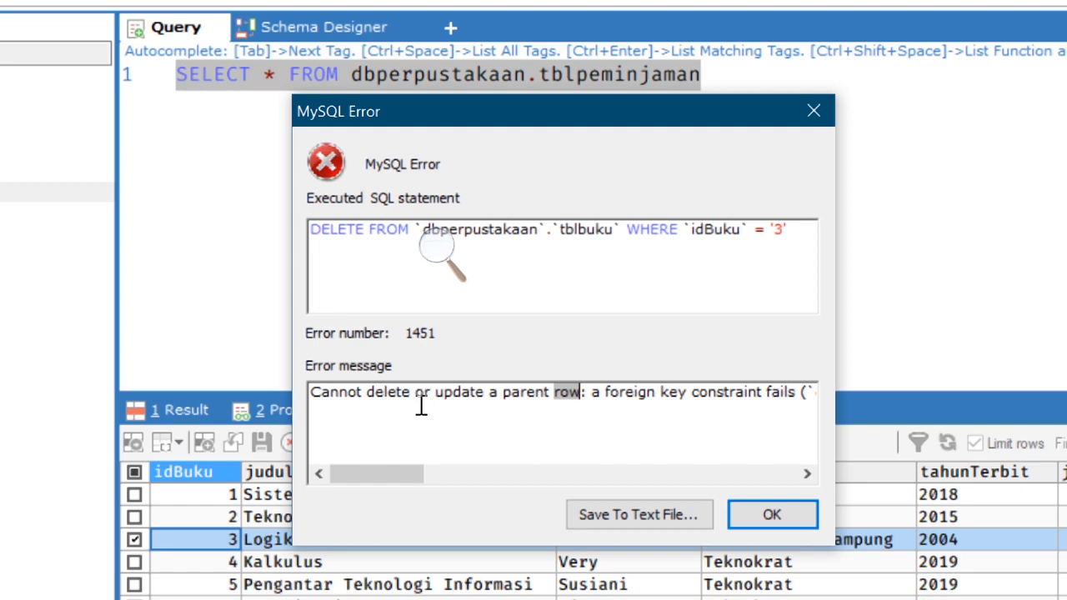
{"action": "key", "text": "Right"}
{"action": "key", "text": "Right"}
{"action": "key", "text": "shift+Right"}
{"action": "key", "text": "shift+Right"}
{"action": "key", "text": "Right"}
{"action": "key", "text": "ctrl+shift+Right"}
{"action": "key", "text": "ctrl+shift+Right"}
{"action": "key", "text": "ctrl+shift+Right"}
{"action": "key", "text": "ctrl+shift+Right"}
- Read the rest of the error message up to its ON DELETE and ON UPDATE clauses and highlight those clauses
{"action": "key", "text": "Right"}
{"action": "key", "text": "Right"}
{"action": "key", "text": "Right"}
{"action": "key", "text": "Right"}
{"action": "key", "text": "Right"}
{"action": "key", "text": "Right"}
{"action": "key", "text": "Right"}
{"action": "key", "text": "Right"}
{"action": "key", "text": "Right"}
{"action": "key", "text": "Right"}
{"action": "key", "text": "Right"}
{"action": "key", "text": "Right"}
{"action": "key", "text": "Right"}
{"action": "key", "text": "Right"}
{"action": "key", "text": "Right"}
{"action": "key", "text": "Right"}
{"action": "key", "text": "Right"}
{"action": "key", "text": "Right"}
{"action": "key", "text": "Right"}
{"action": "key", "text": "Right"}
{"action": "key", "text": "Right"}
{"action": "key", "text": "Right"}
{"action": "key", "text": "Right"}
{"action": "key", "text": "Right"}
{"action": "key", "text": "Right"}
{"action": "key", "text": "Right"}
{"action": "key", "text": "Right"}
{"action": "key", "text": "Right"}
{"action": "key", "text": "Right"}
{"action": "key", "text": "Right"}
{"action": "key", "text": "Right"}
{"action": "key", "text": "Right"}
{"action": "key", "text": "Right"}
{"action": "key", "text": "Right"}
{"action": "key", "text": "Right"}
{"action": "key", "text": "Right"}
{"action": "key", "text": "Right"}
{"action": "key", "text": "Right"}
{"action": "key", "text": "Right"}
{"action": "key", "text": "Right"}
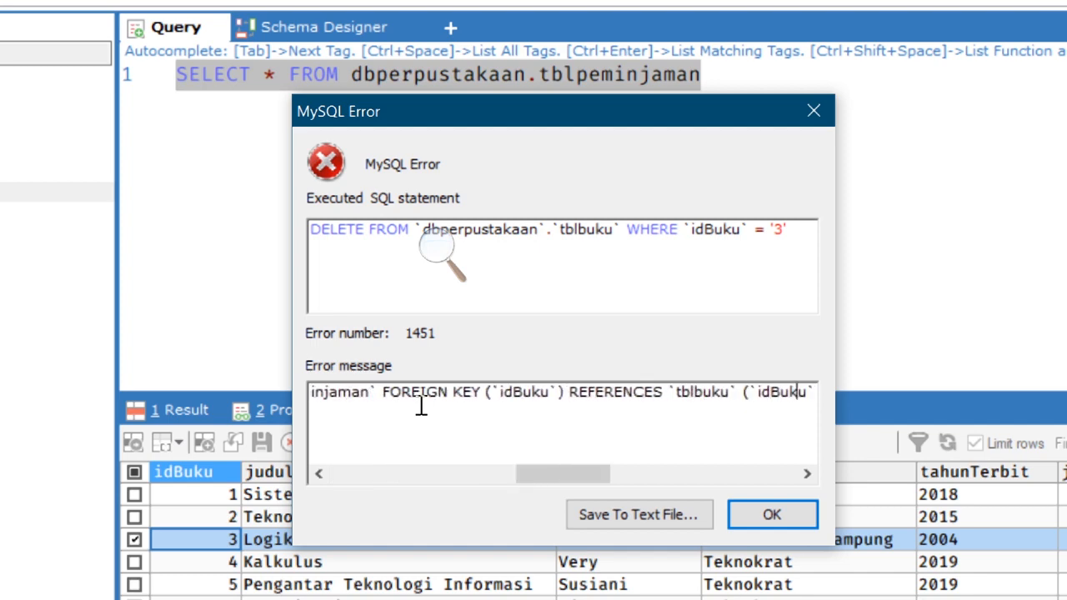
{"action": "key", "text": "Right"}
{"action": "key", "text": "Right"}
{"action": "key", "text": "Right"}
{"action": "key", "text": "Right"}
{"action": "key", "text": "Right"}
{"action": "key", "text": "Right"}
{"action": "key", "text": "Right"}
{"action": "key", "text": "Right"}
{"action": "key", "text": "Right"}
{"action": "key", "text": "Right"}
{"action": "key", "text": "Right"}
{"action": "key", "text": "Right"}
{"action": "key", "text": "Right"}
{"action": "key", "text": "Right"}
{"action": "key", "text": "Right"}
{"action": "key", "text": "Right"}
{"action": "key", "text": "Right"}
{"action": "key", "text": "Right"}
{"action": "key", "text": "Right"}
{"action": "key", "text": "Right"}
{"action": "key", "text": "Right"}
{"action": "key", "text": "Right"}
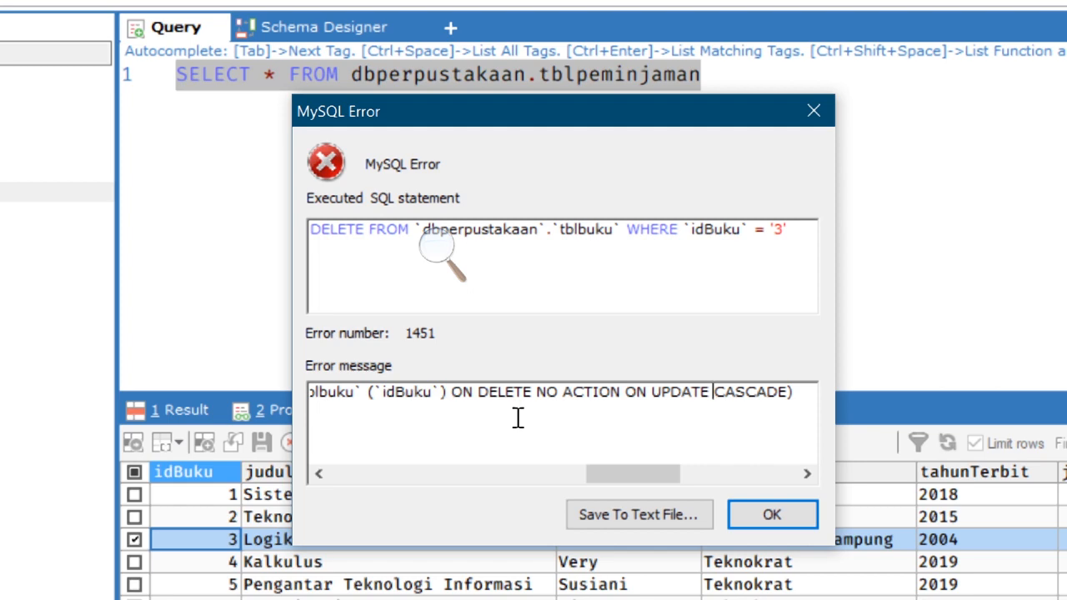
{"action": "left_click_drag", "start_coordinate": [478, 395], "coordinate": [532, 402]}
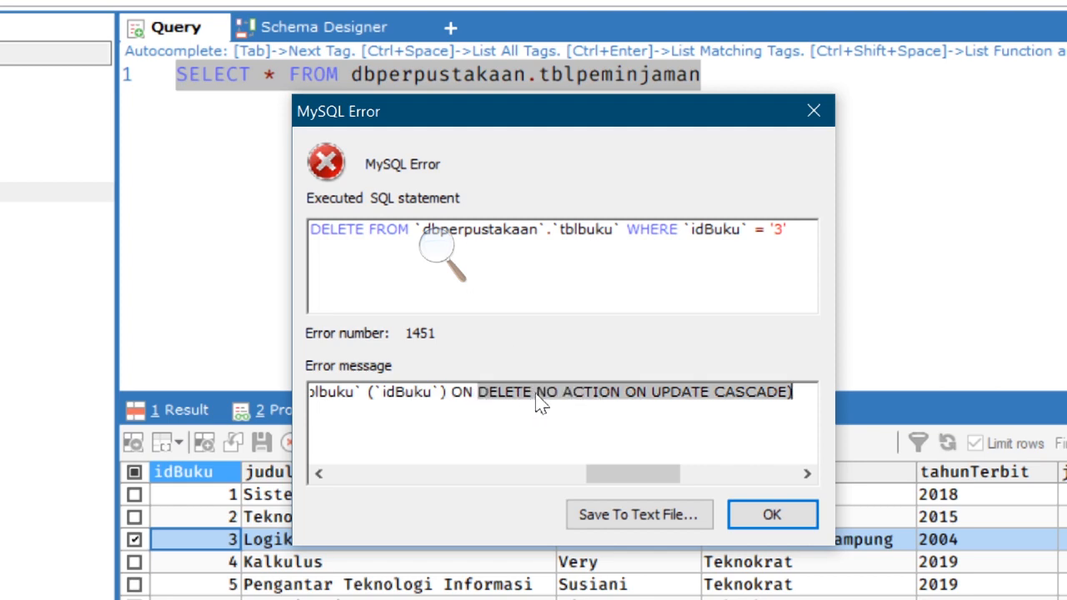
{"action": "left_click", "coordinate": [534, 401]}
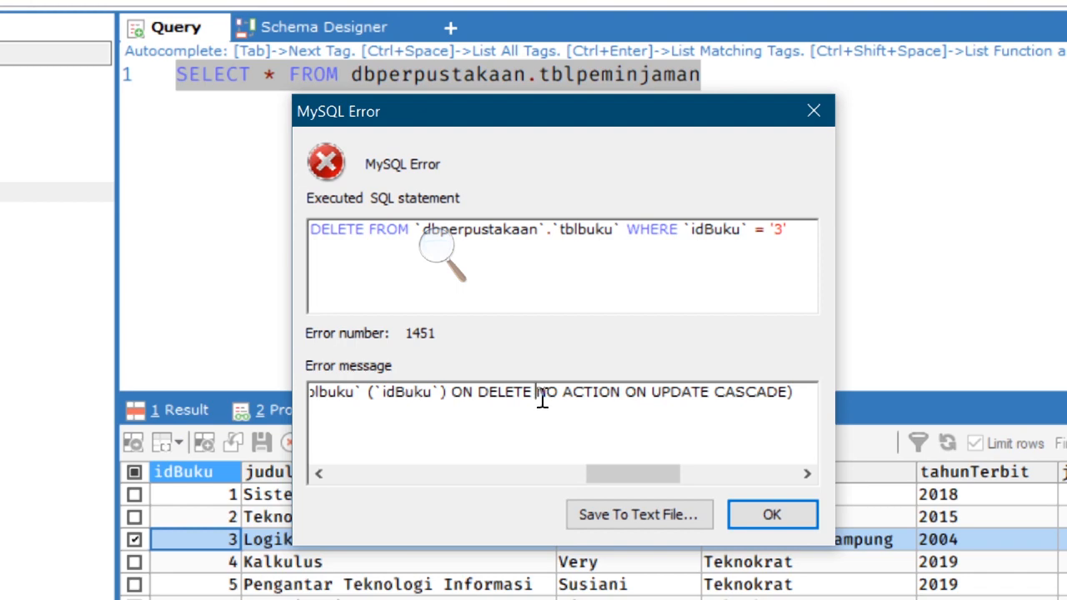
- Close the error message and review the first loan row's jmlPeminjaman in the tblpeminjaman query result
{"action": "left_click", "coordinate": [805, 122]}
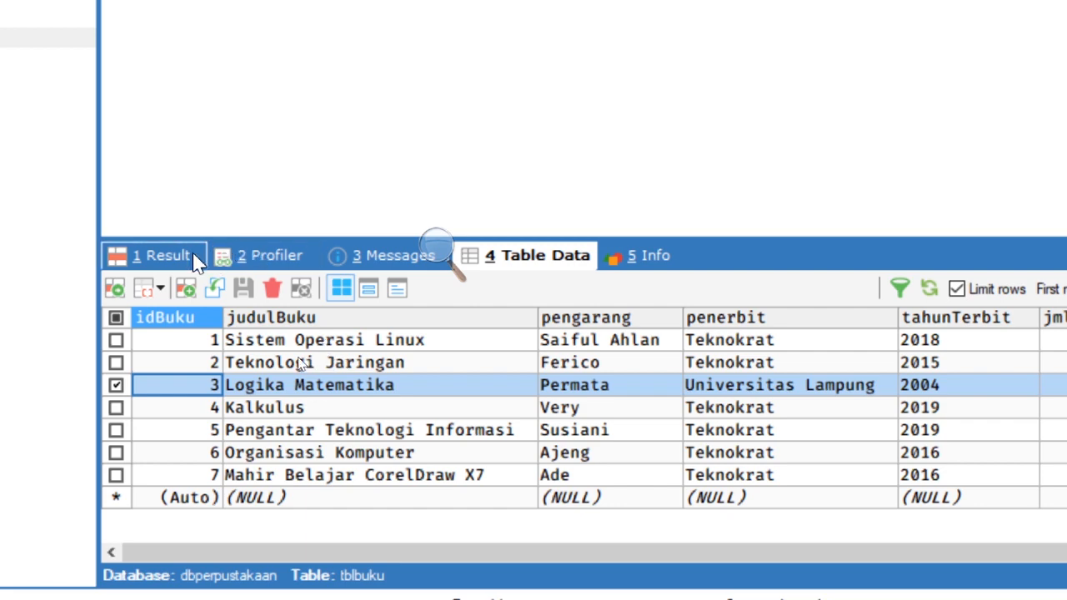
{"action": "left_click", "coordinate": [165, 253]}
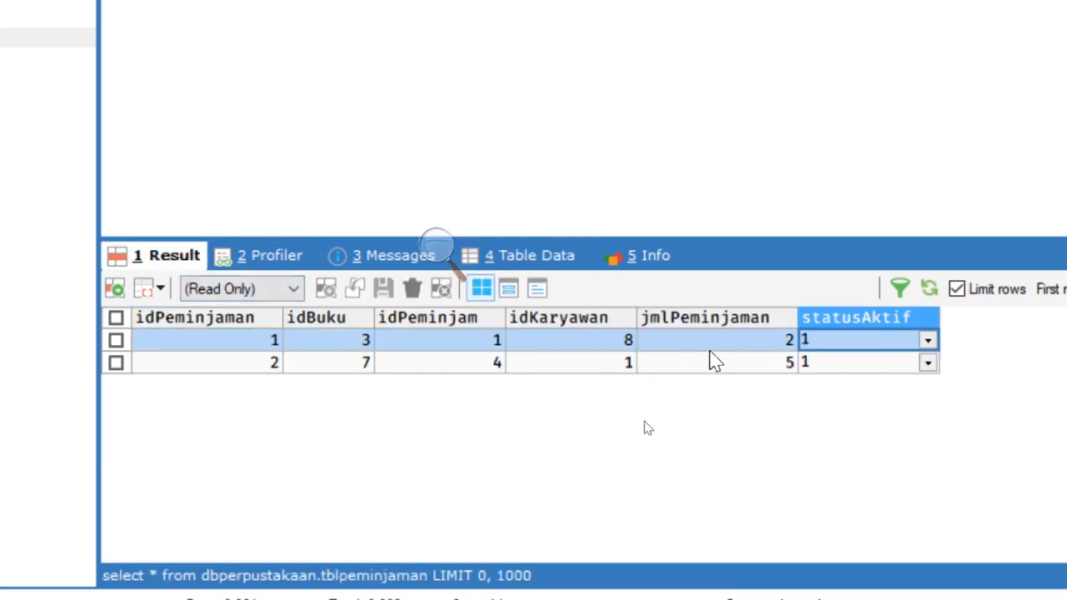
{"action": "left_click", "coordinate": [737, 343]}
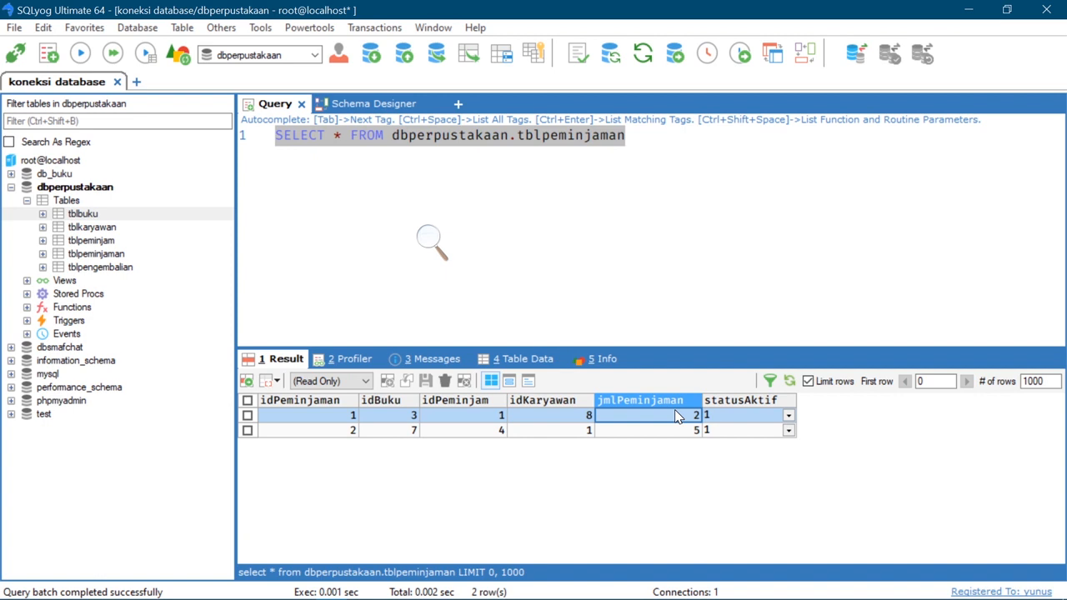
{"action": "key", "text": "alt+Tab"}
{"action": "key", "text": "alt+Tab"}
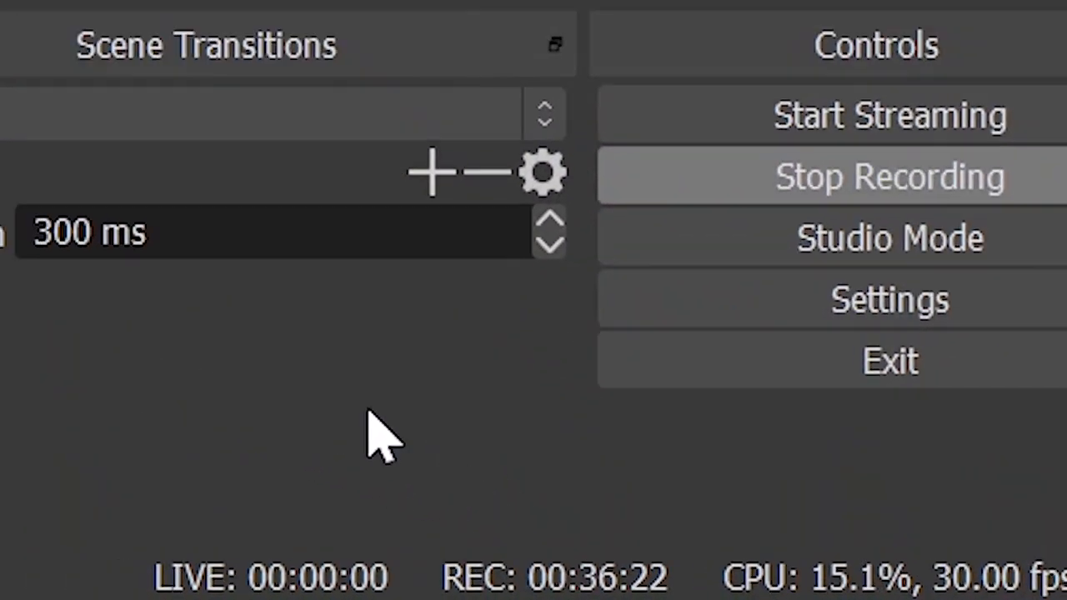
{"action": "key", "text": "alt+Tab"}
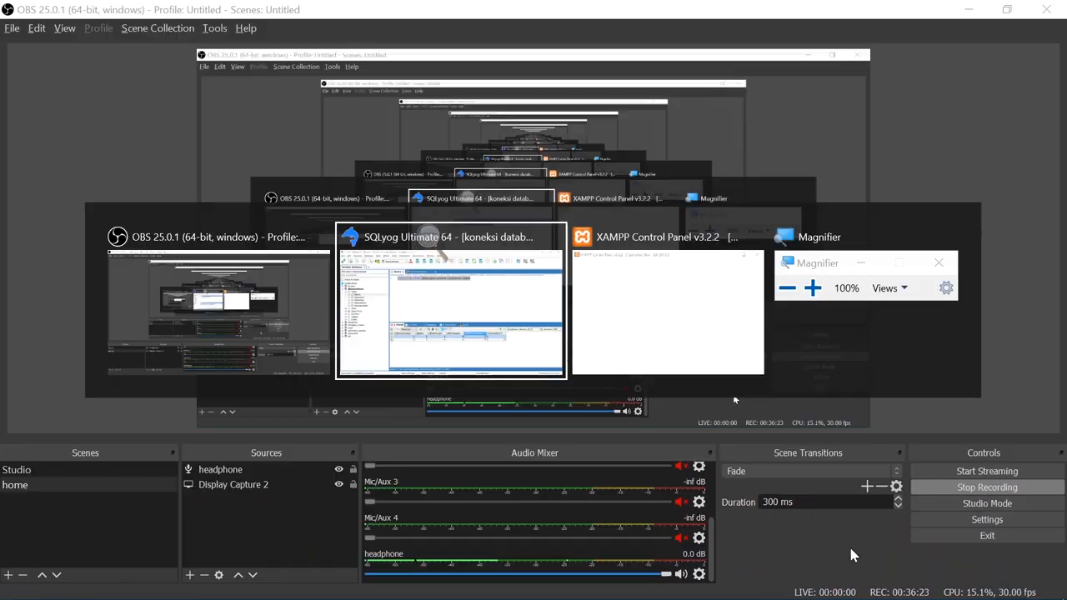